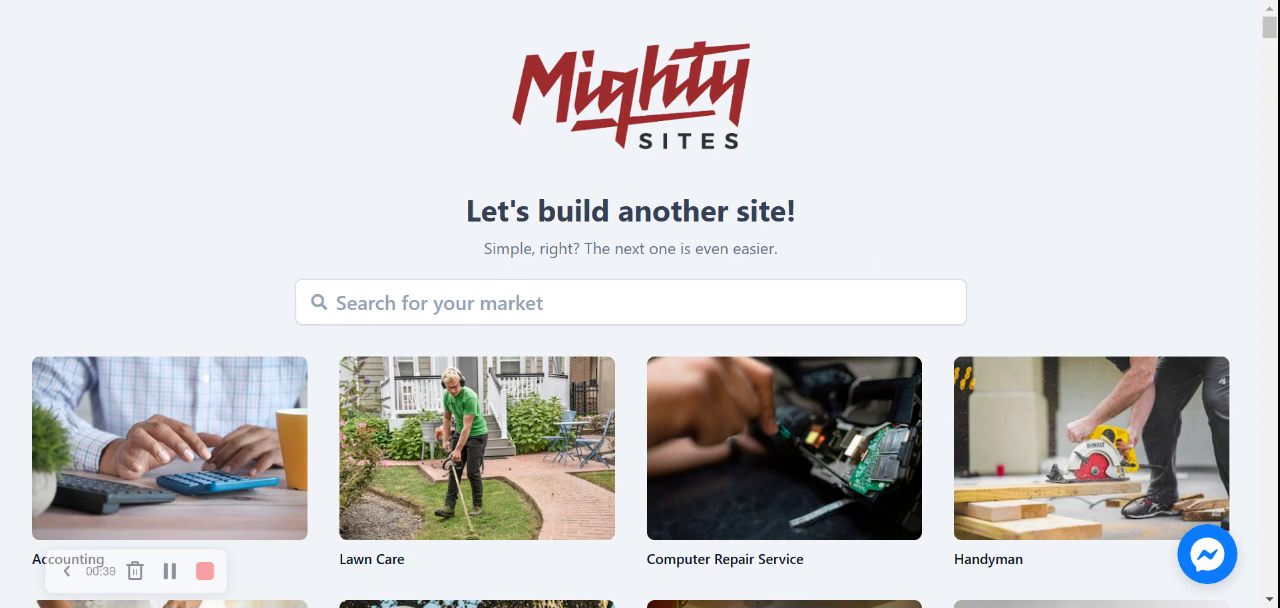
Browse the available market templates to see which business types are offered.
{"action": "scroll", "coordinate": [174, 186], "scroll_direction": "down", "scroll_amount": 2}
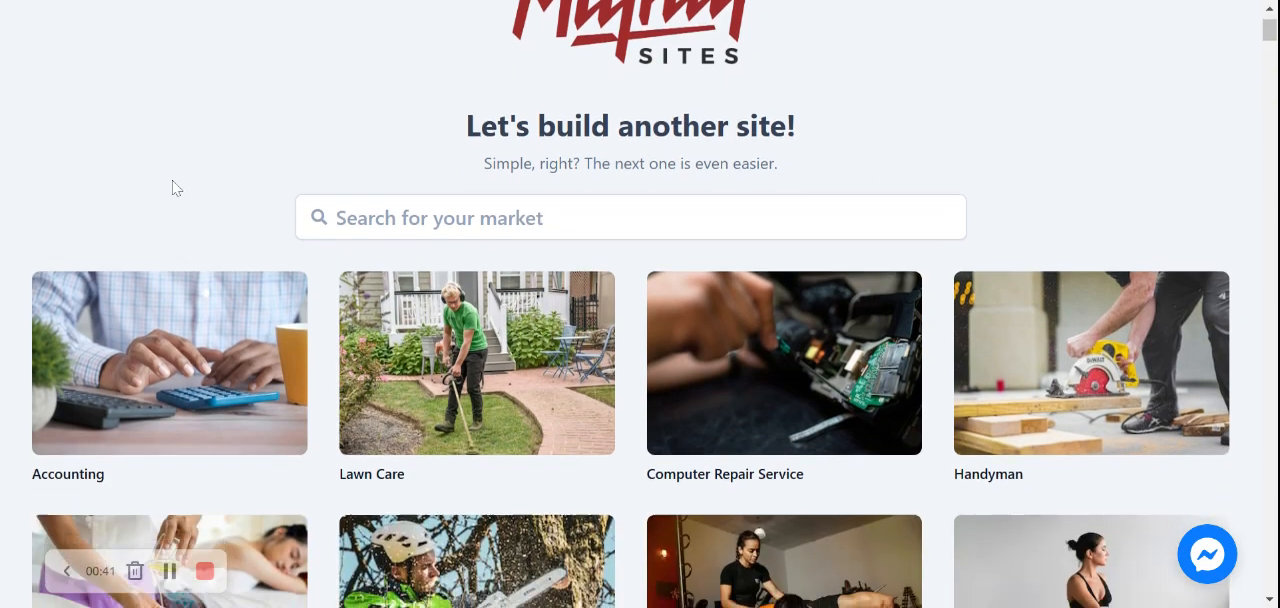
{"action": "scroll", "coordinate": [174, 186], "scroll_direction": "down", "scroll_amount": 6}
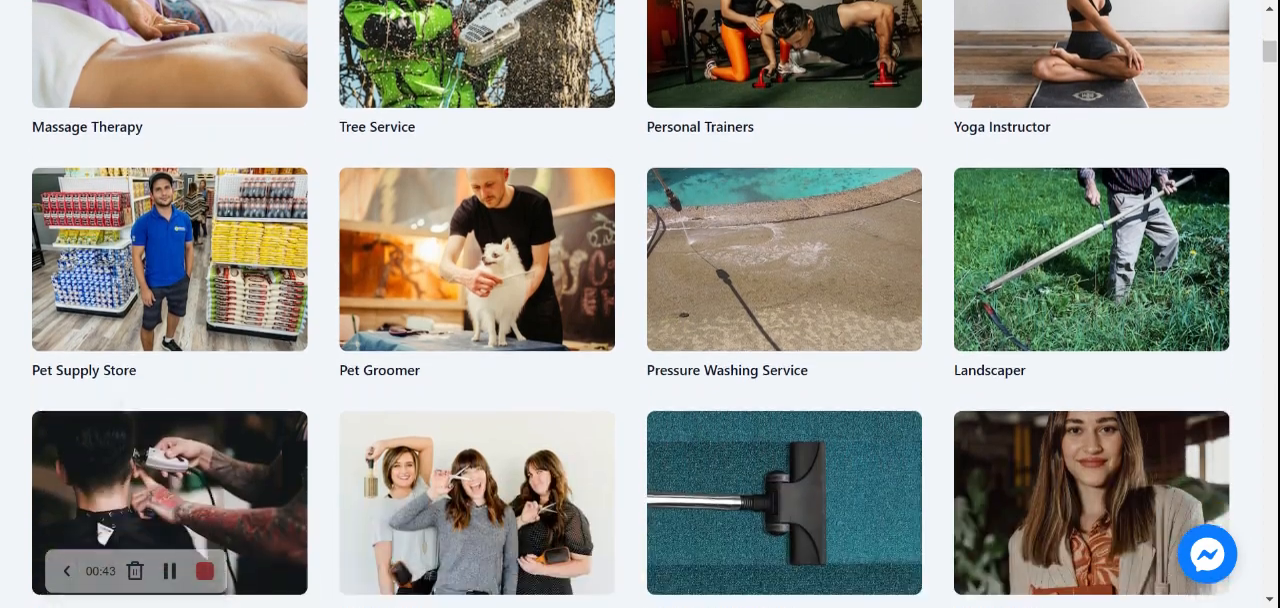
{"action": "scroll", "coordinate": [640, 304], "scroll_direction": "down", "scroll_amount": 4}
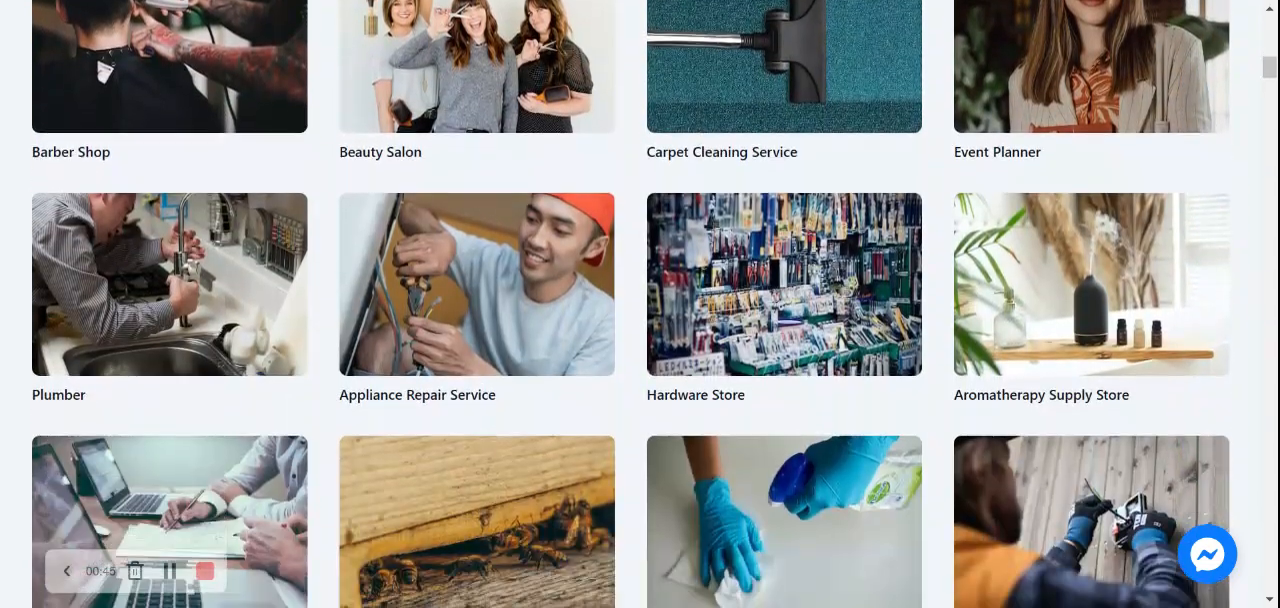
{"action": "scroll", "coordinate": [640, 304], "scroll_direction": "down", "scroll_amount": 5}
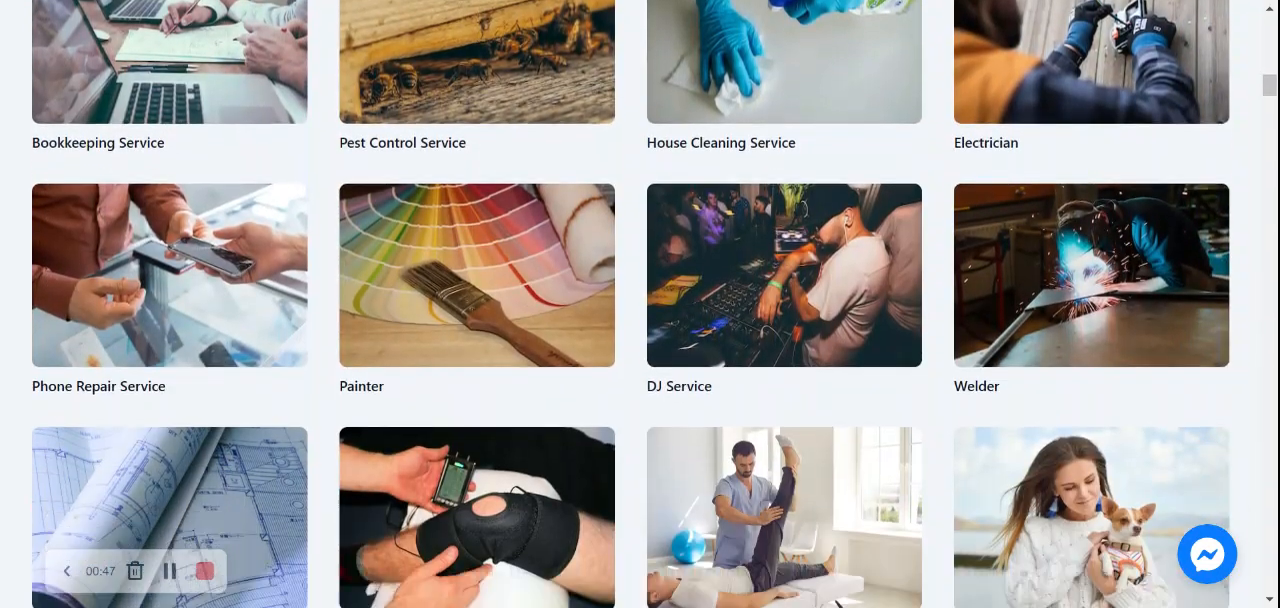
{"action": "scroll", "coordinate": [640, 304], "scroll_direction": "up", "scroll_amount": 5}
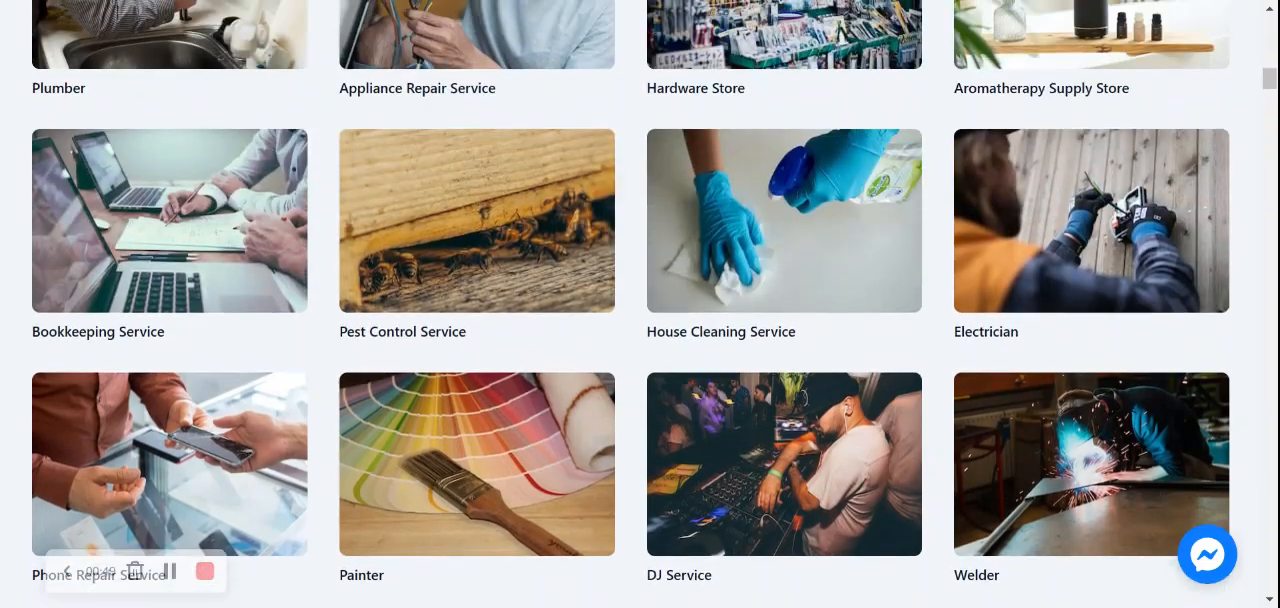
{"action": "scroll", "coordinate": [640, 304], "scroll_direction": "up", "scroll_amount": 5}
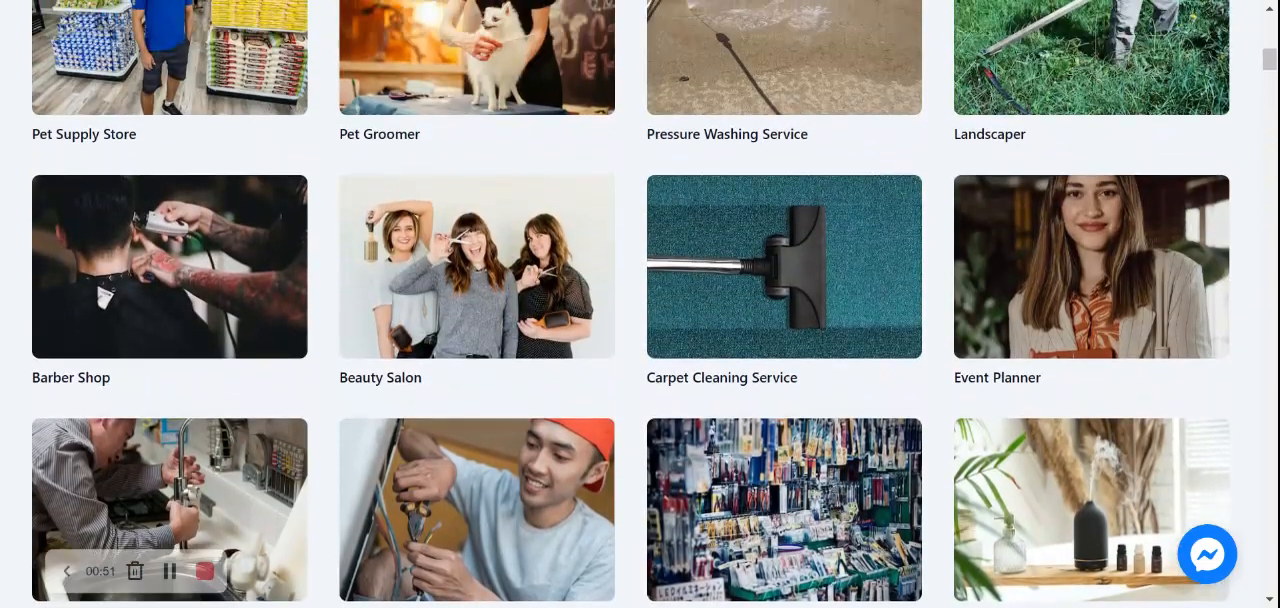
{"action": "scroll", "coordinate": [640, 304], "scroll_direction": "up", "scroll_amount": 6}
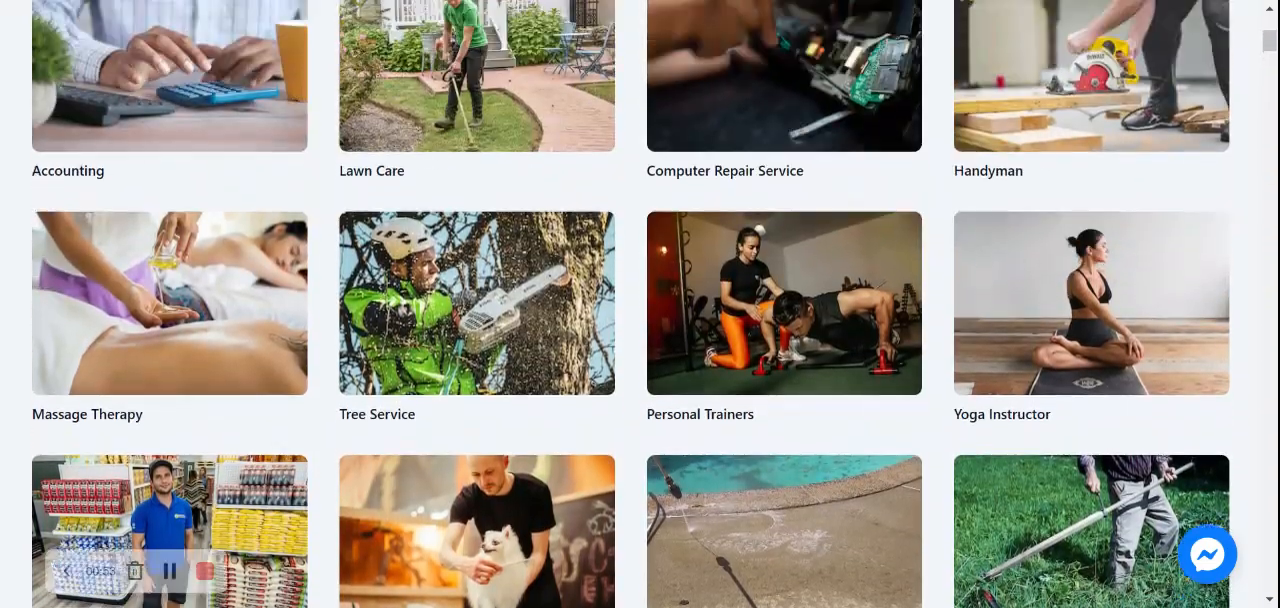
{"action": "scroll", "coordinate": [640, 304], "scroll_direction": "up", "scroll_amount": 2}
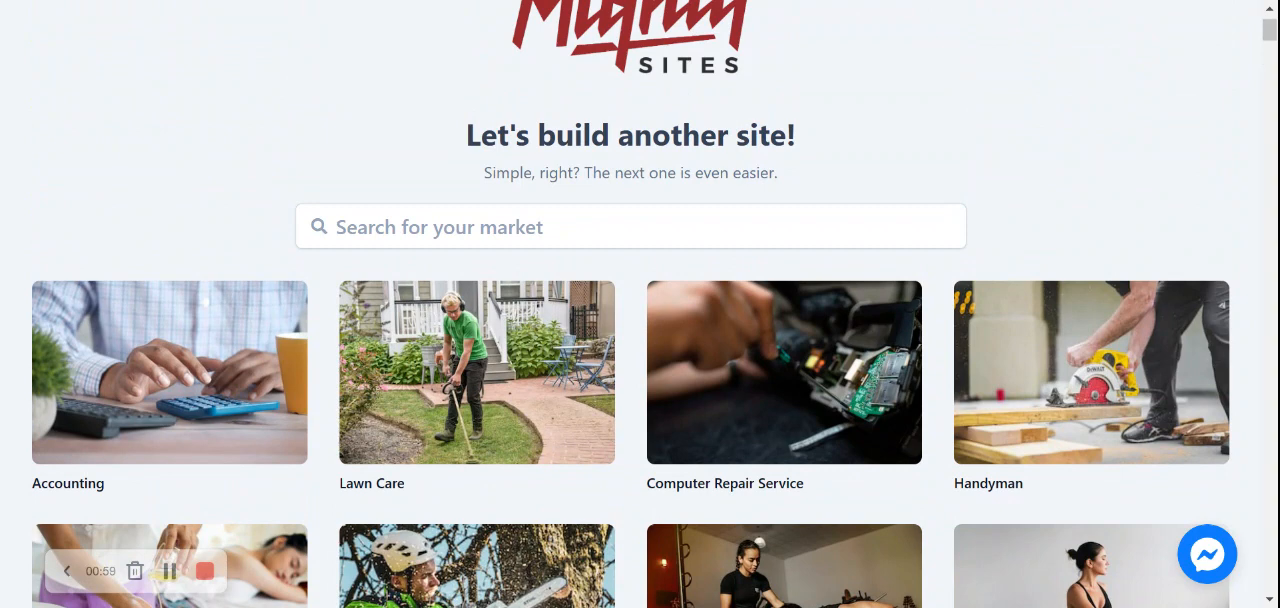
{"action": "scroll", "coordinate": [640, 304], "scroll_direction": "up", "scroll_amount": 1}
Search the markets for "baby st" and choose the Baby Store template.
{"action": "left_click", "coordinate": [630, 302]}
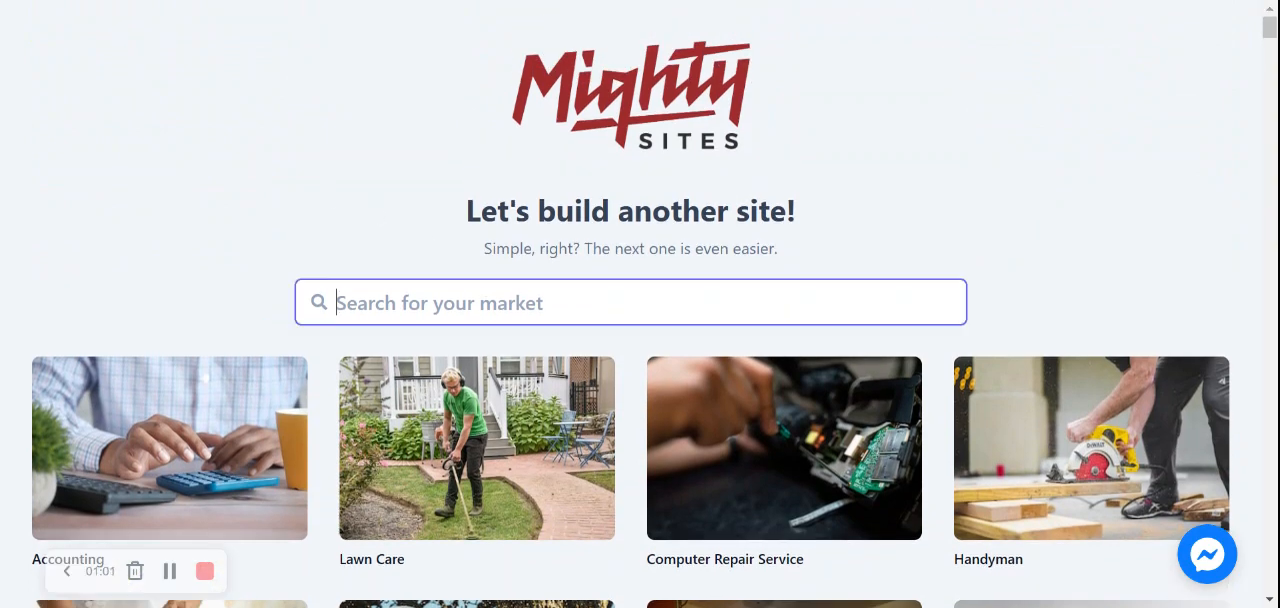
{"action": "type", "text": "baby st"}
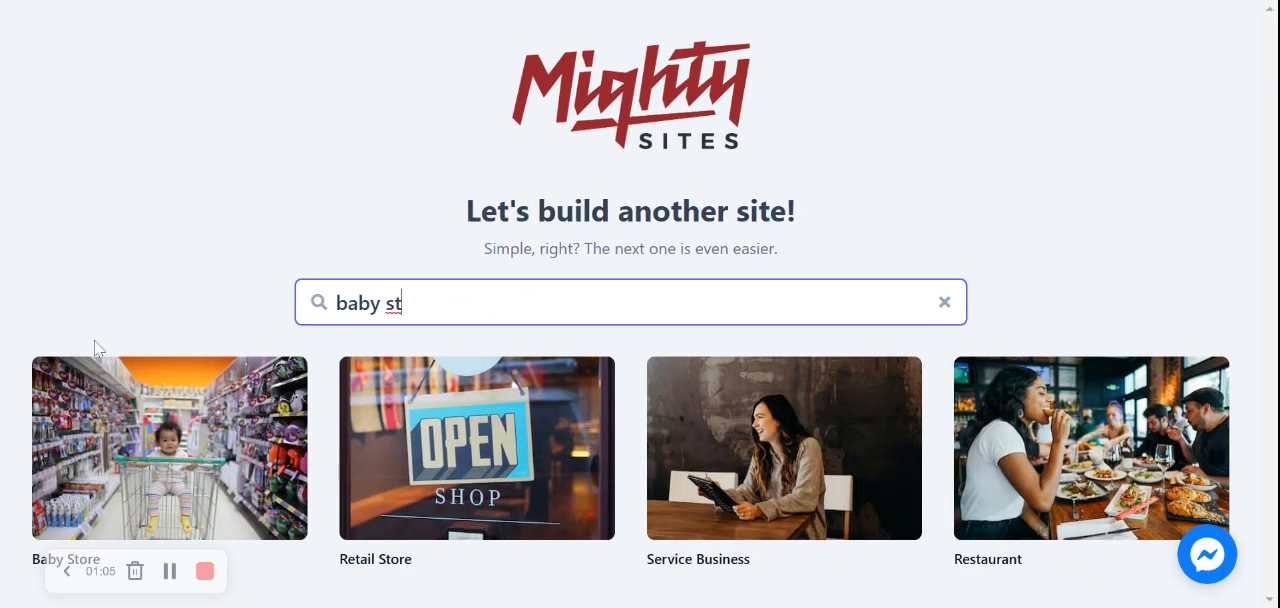
{"action": "left_click", "coordinate": [177, 500]}
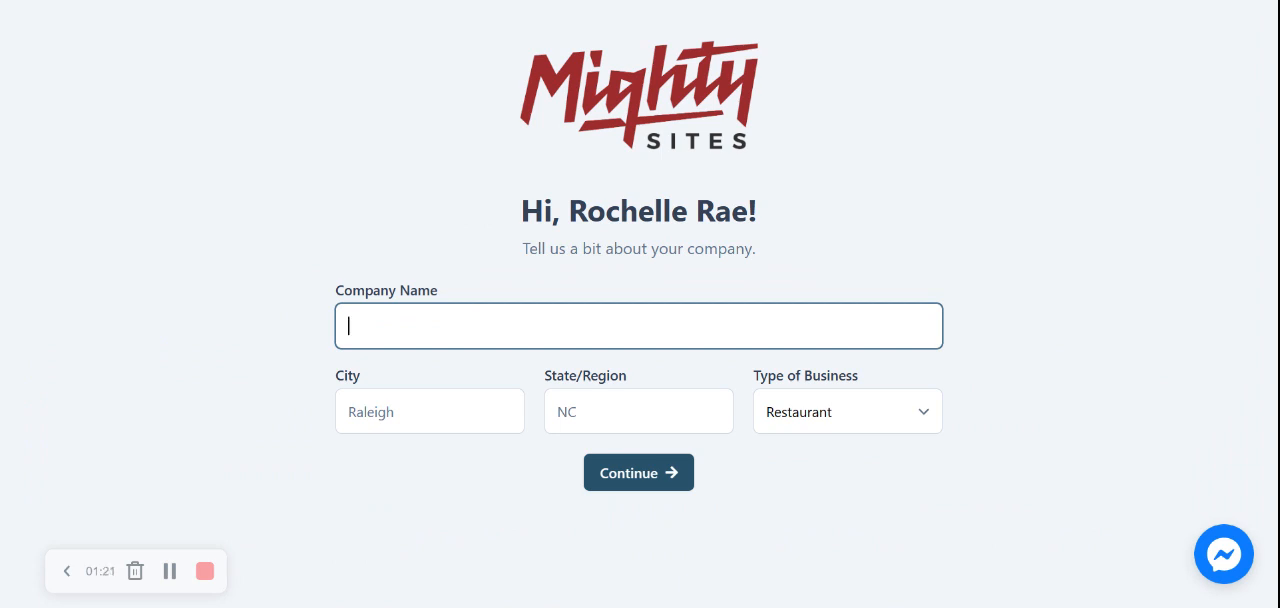
Enter the company name "Rochelle's Baby Store" with Denver as the city and Colorado as the state.
{"action": "type", "text": "Rochelle's Baby Store"}
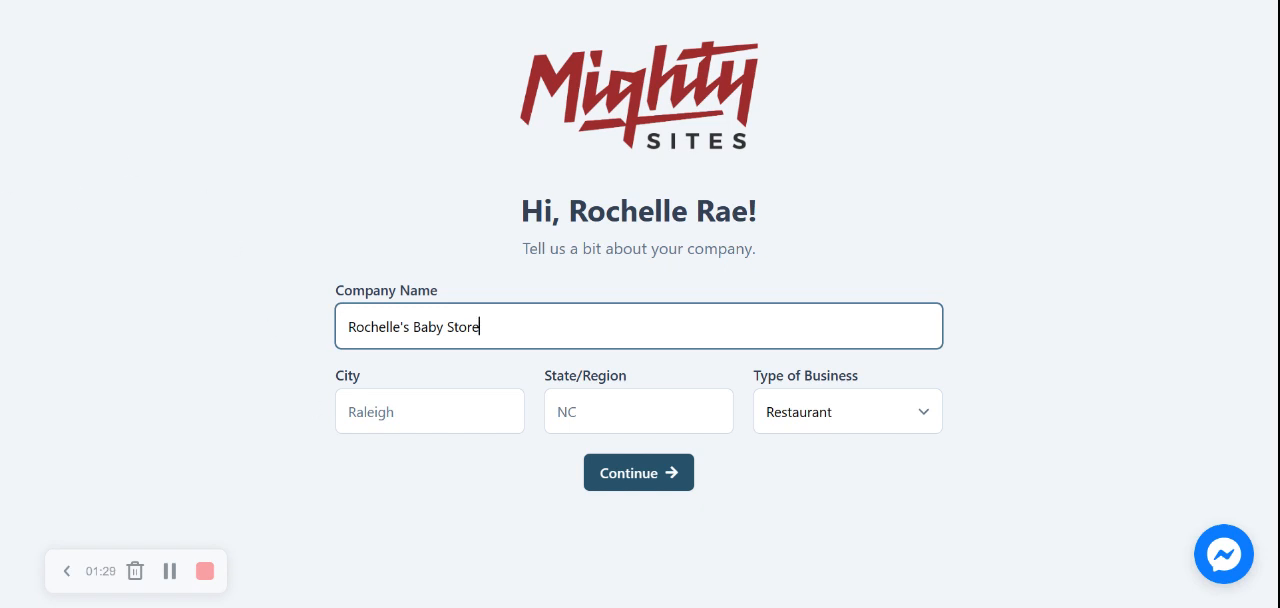
{"action": "key", "text": "Tab"}
{"action": "type", "text": "Denver"}
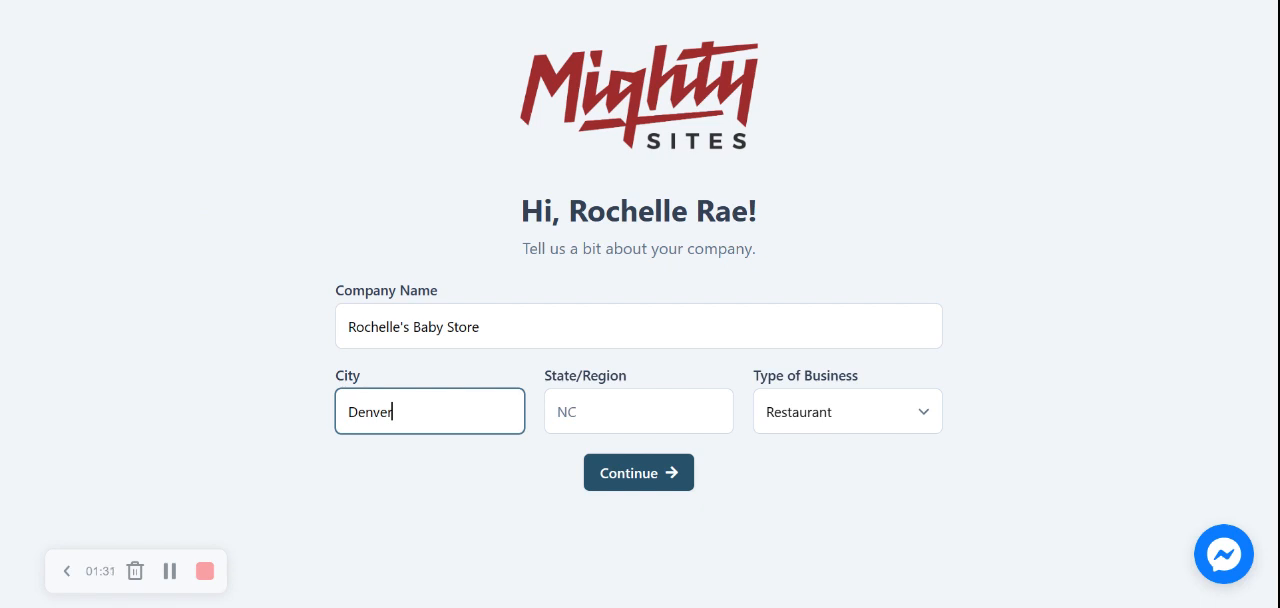
{"action": "key", "text": "Tab"}
{"action": "type", "text": "Col"}
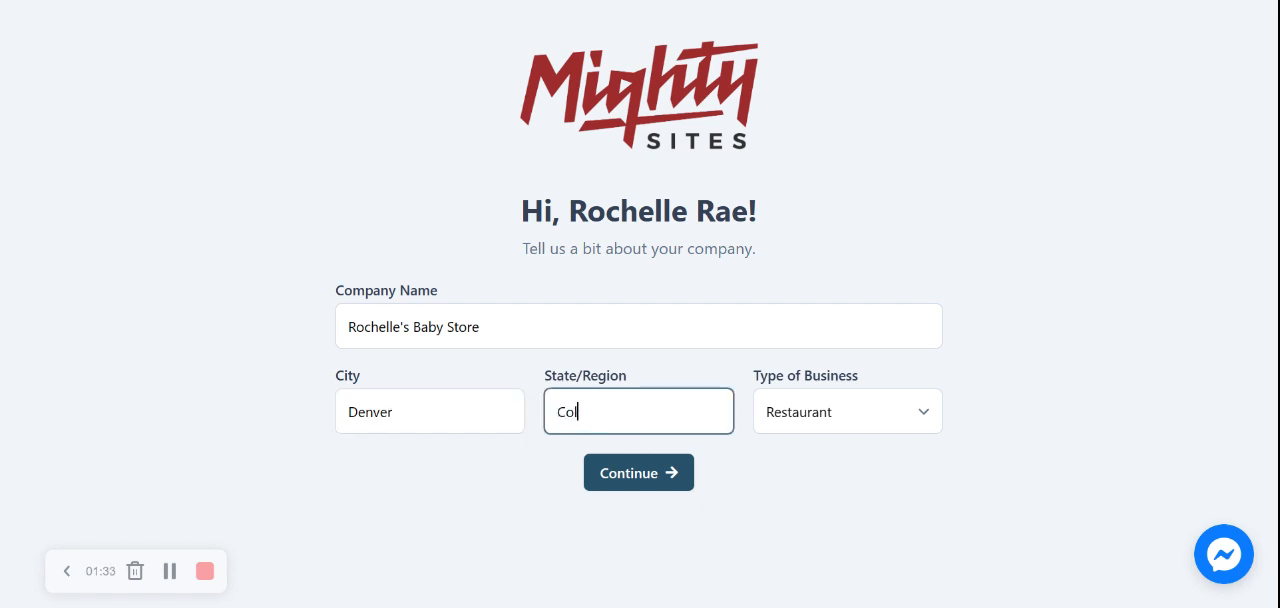
{"action": "type", "text": "orado"}
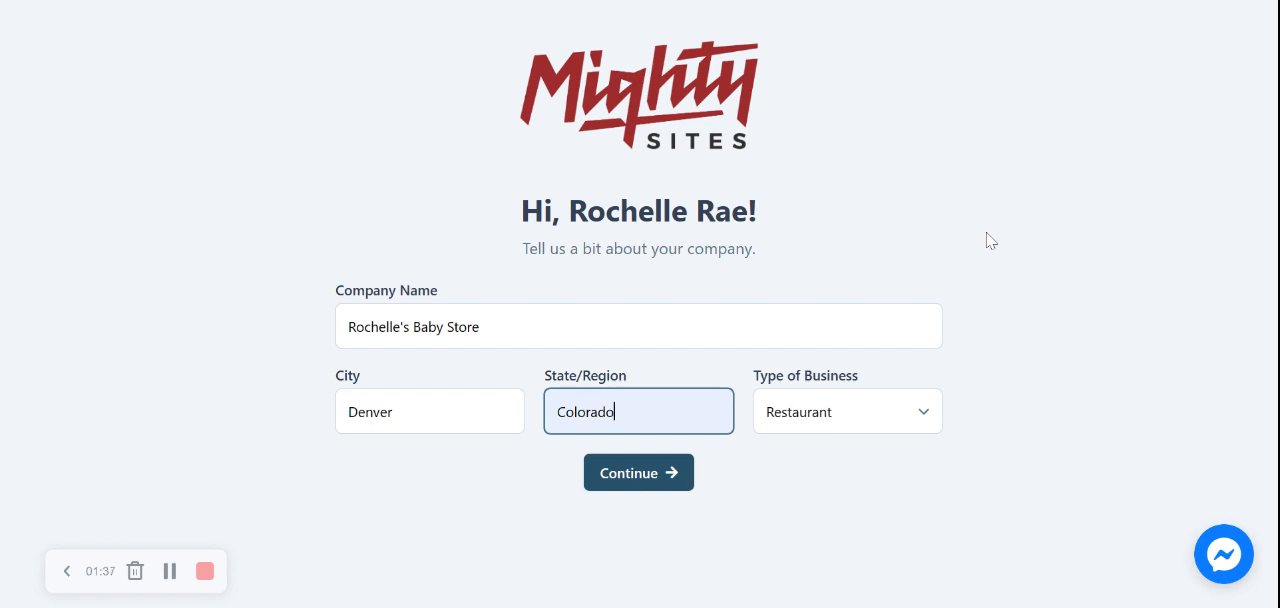
Set the type of business to Retail and submit the company details.
{"action": "left_click", "coordinate": [885, 420]}
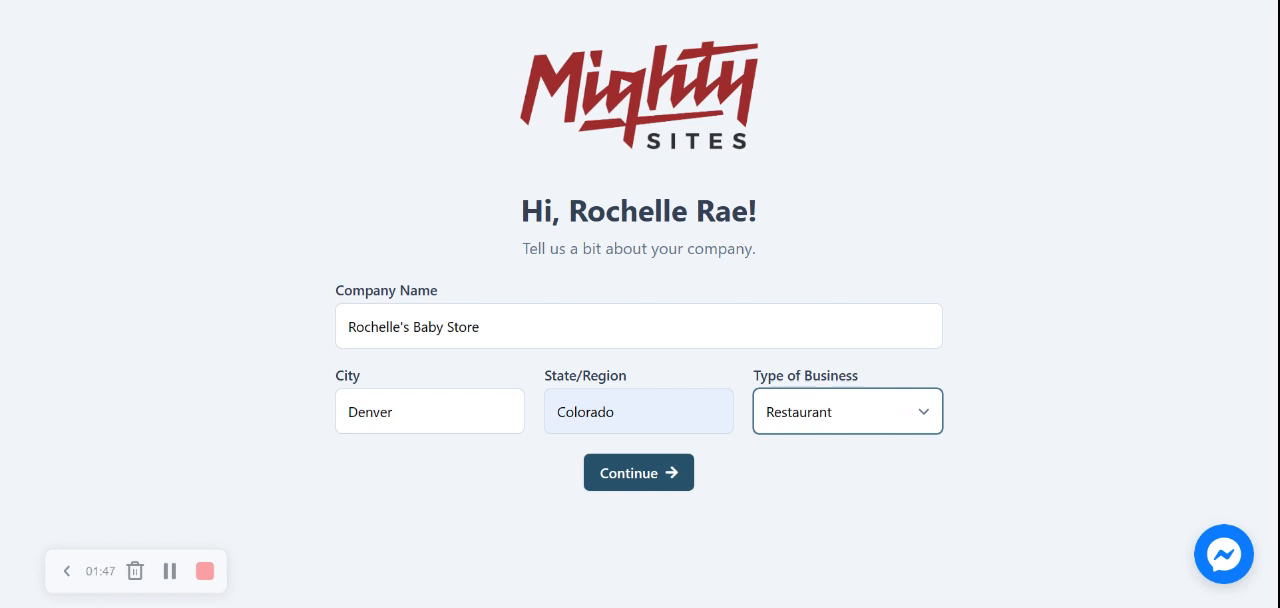
{"action": "left_click", "coordinate": [790, 468]}
{"action": "left_click", "coordinate": [630, 478]}
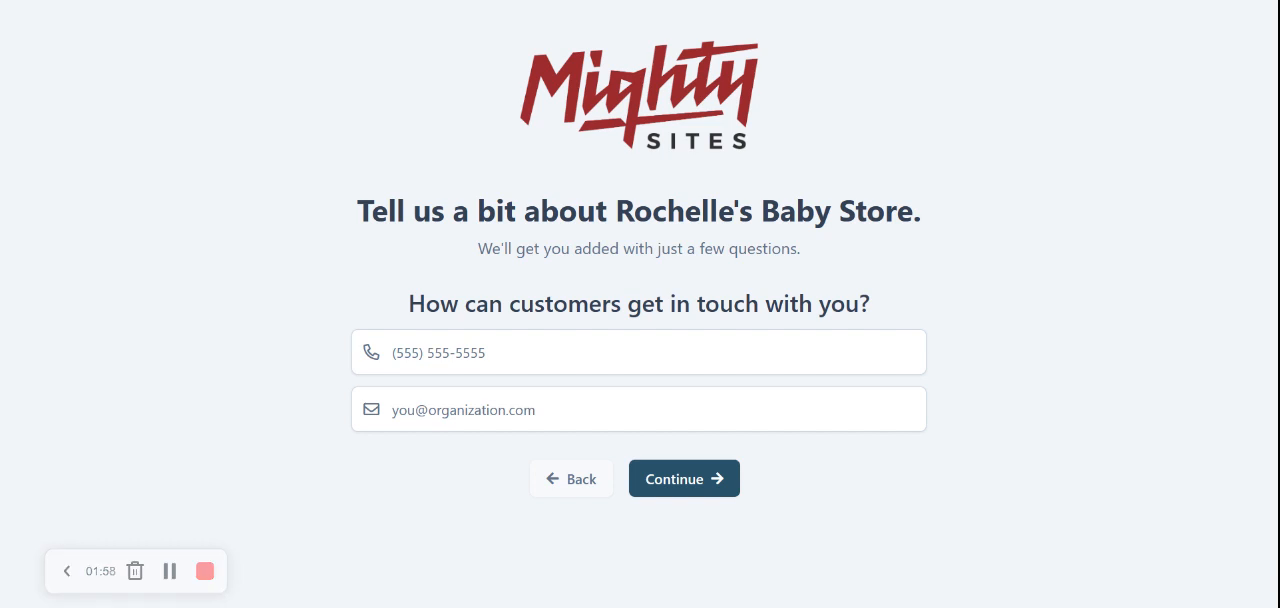
Fill in the store's contact phone number and e-mail address and submit them.
{"action": "left_click", "coordinate": [496, 353]}
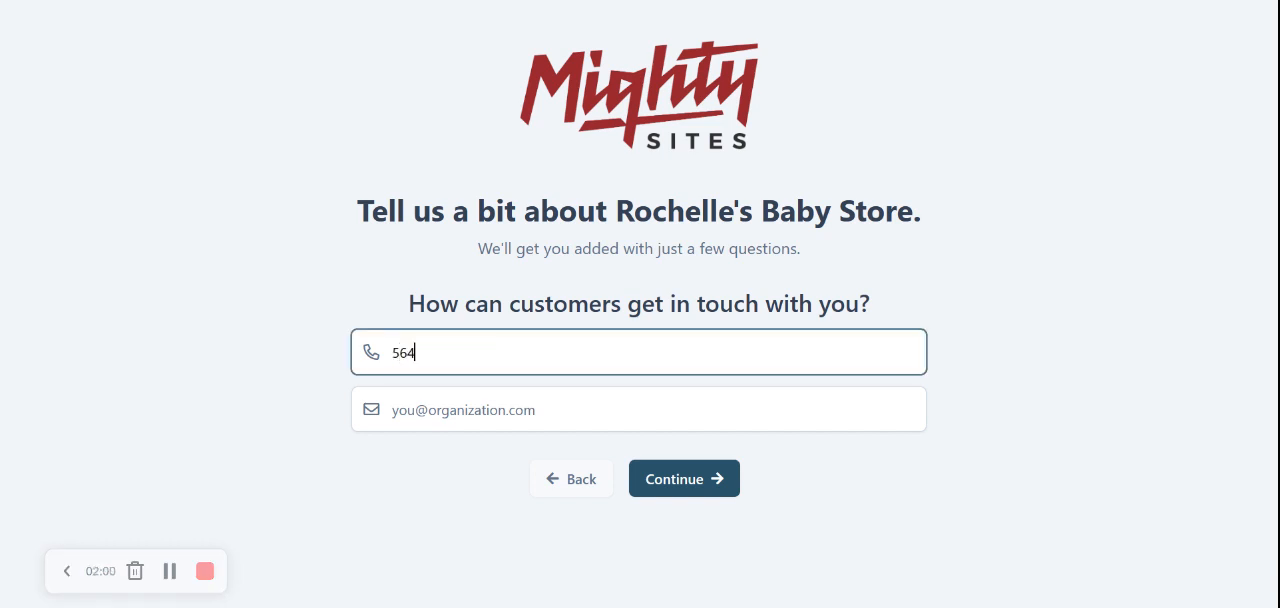
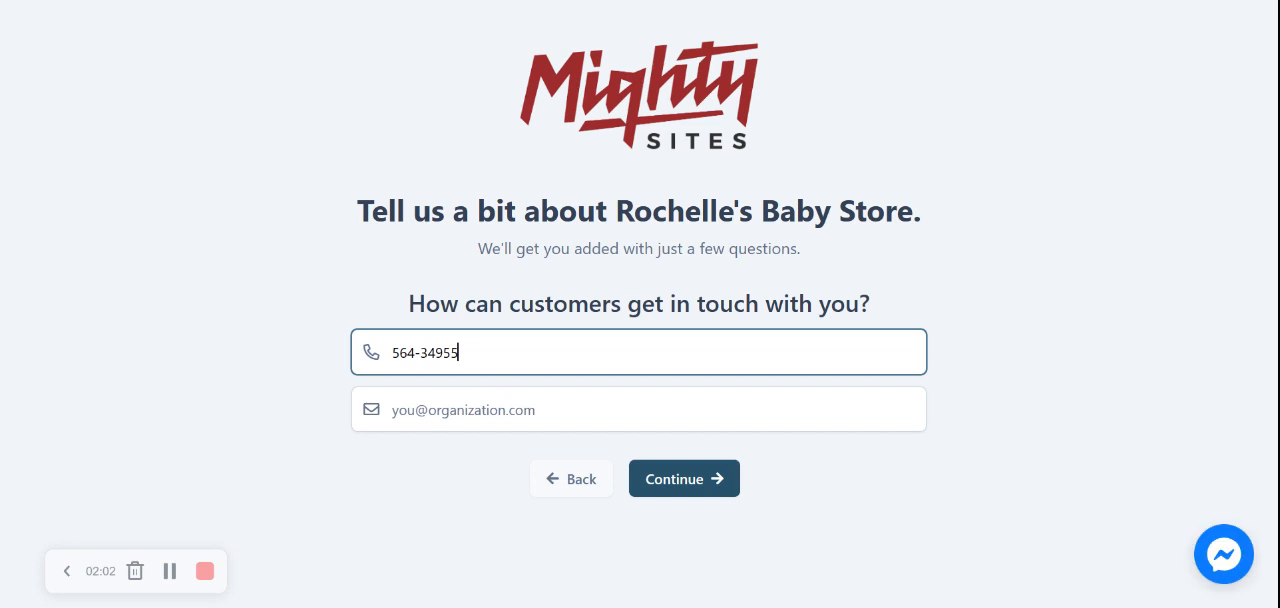
{"action": "key", "text": "Tab"}
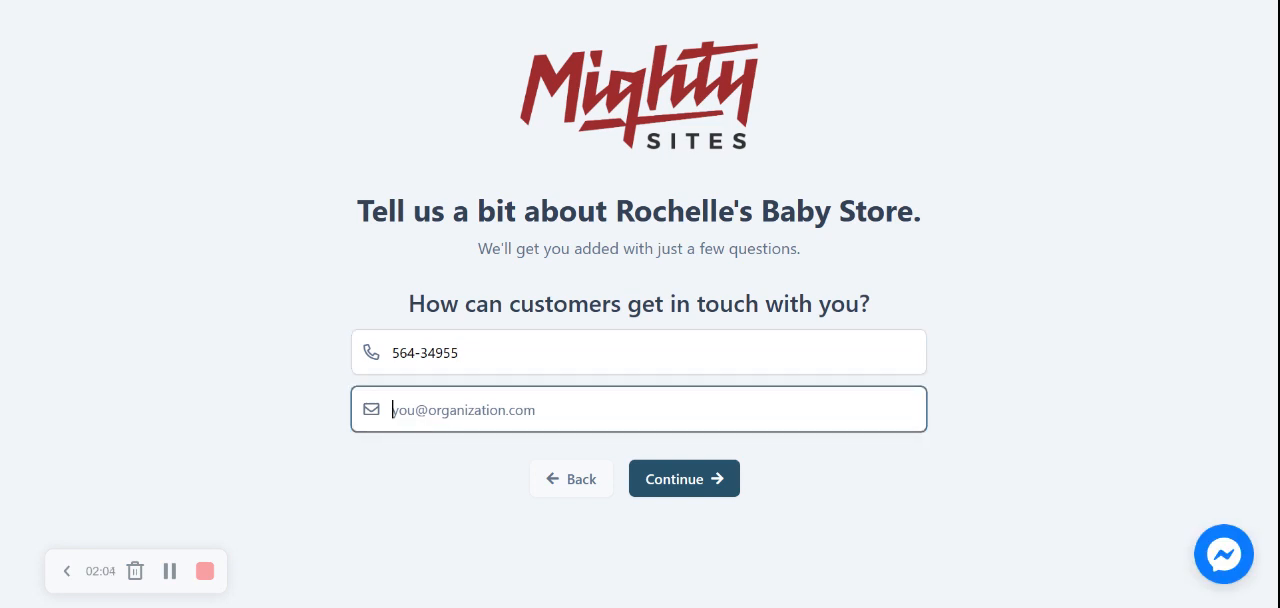
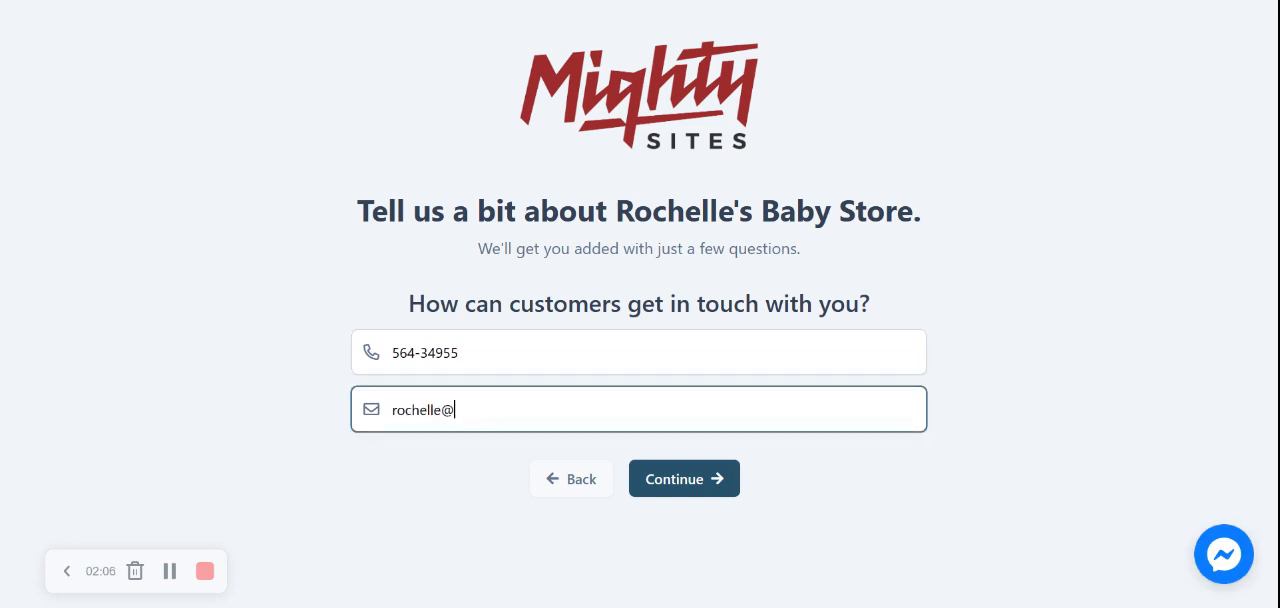
{"action": "left_click", "coordinate": [670, 482]}
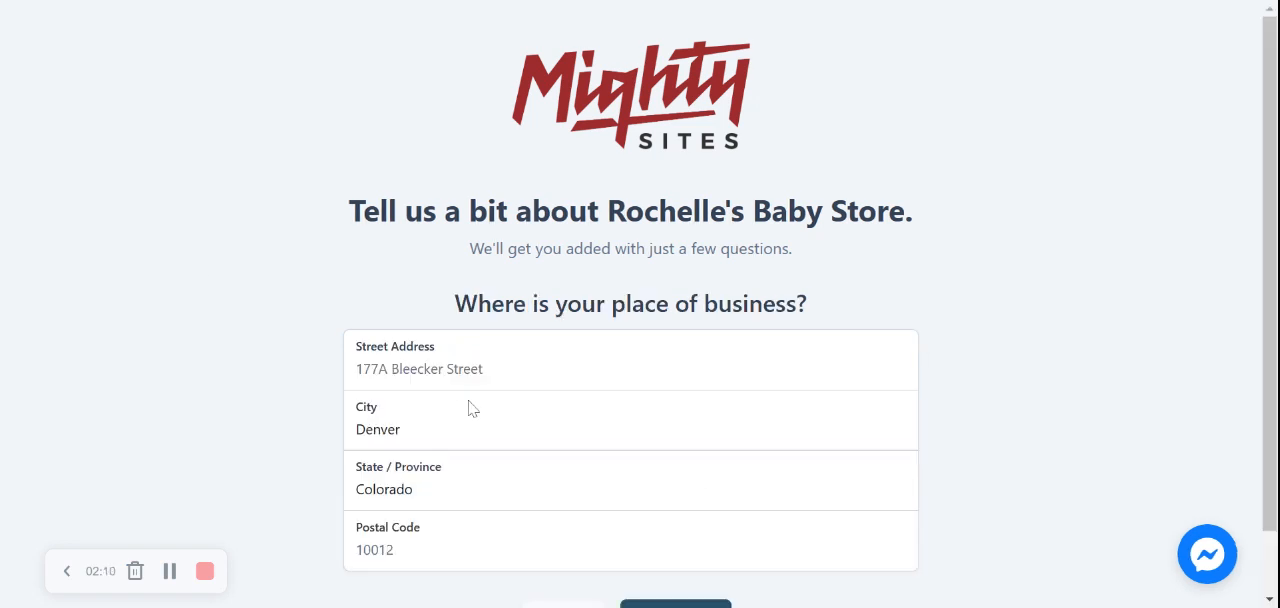
Complete the place of business with its street address and postal code, and submit it.
{"action": "scroll", "coordinate": [897, 316], "scroll_direction": "down", "scroll_amount": 2}
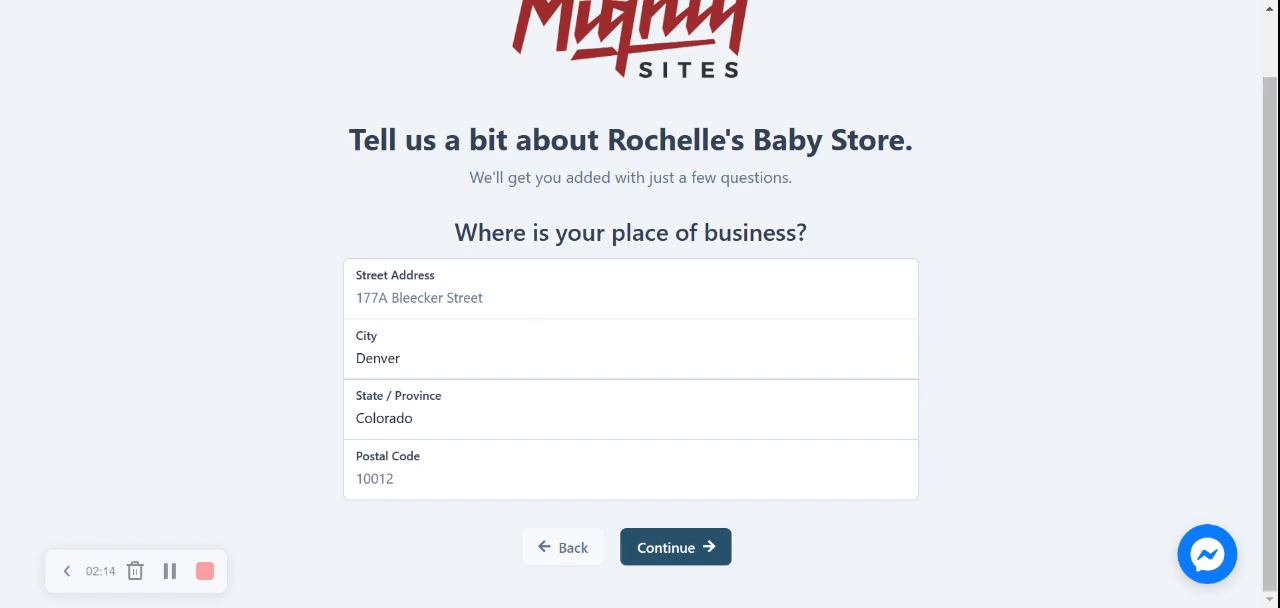
{"action": "left_click", "coordinate": [420, 298]}
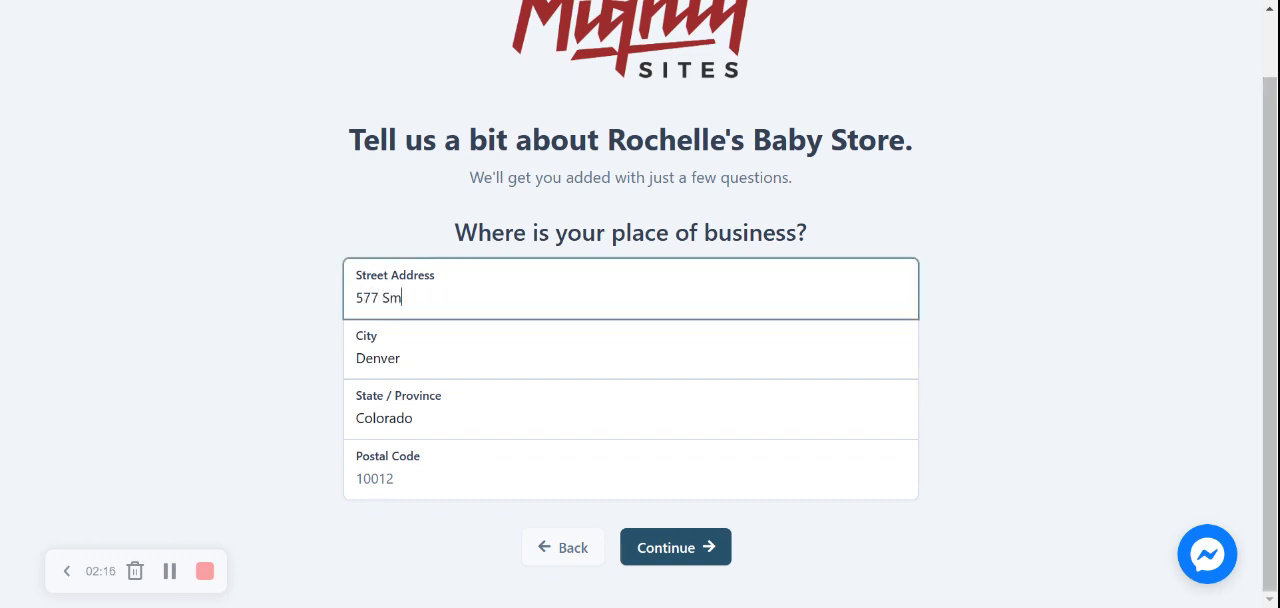
{"action": "left_click", "coordinate": [417, 469]}
{"action": "type", "text": "40566"}
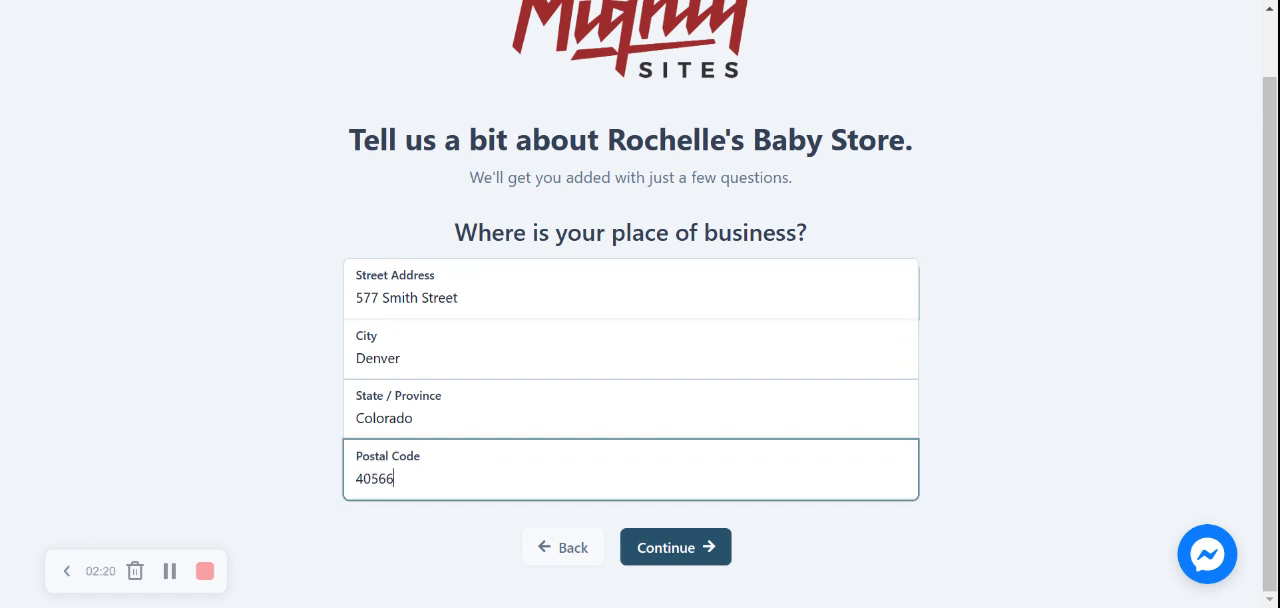
{"action": "left_click", "coordinate": [725, 558]}
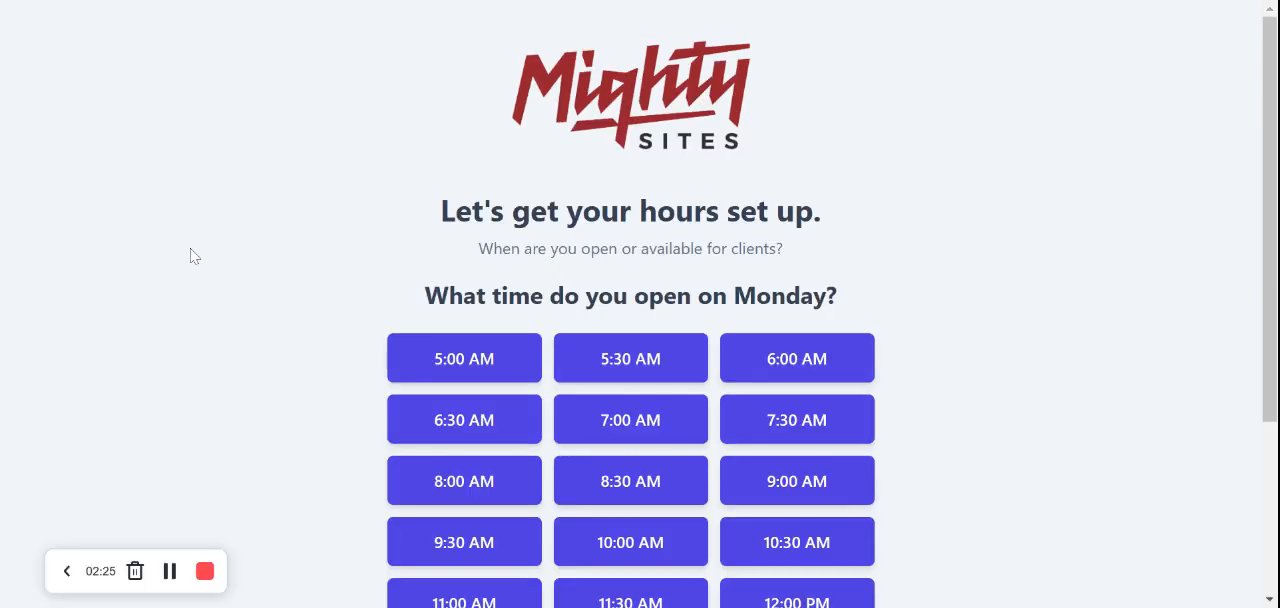
Set Monday's opening time to 9:30 AM and closing time to 4:30 PM.
{"action": "scroll", "coordinate": [190, 256], "scroll_direction": "down", "scroll_amount": 3}
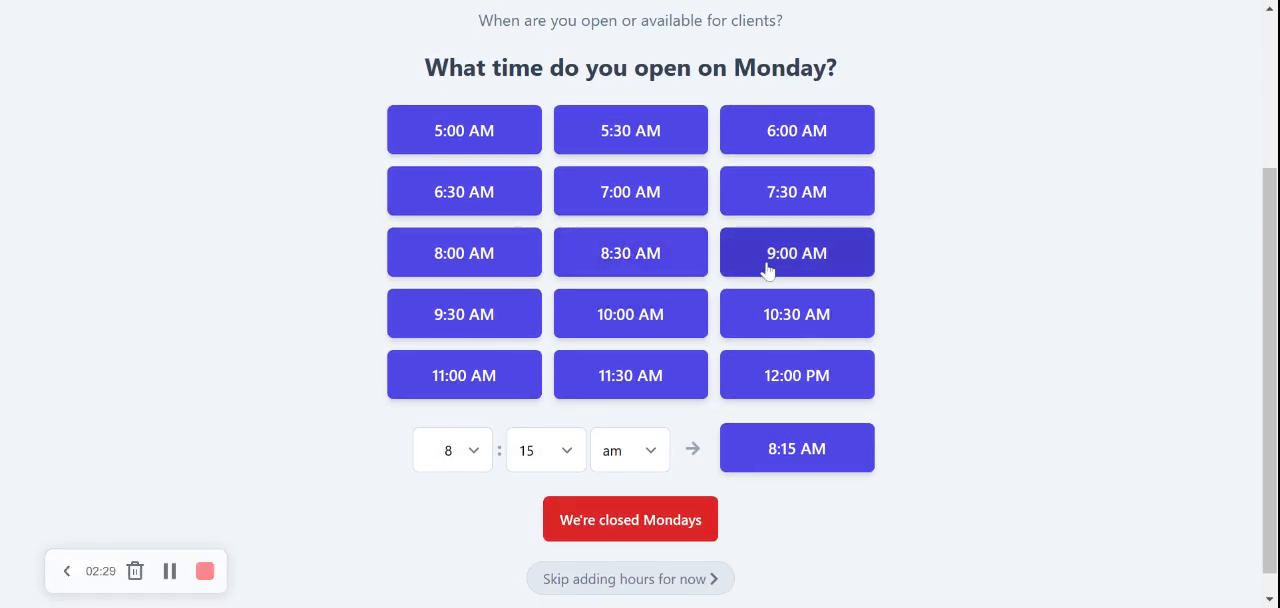
{"action": "left_click", "coordinate": [501, 312]}
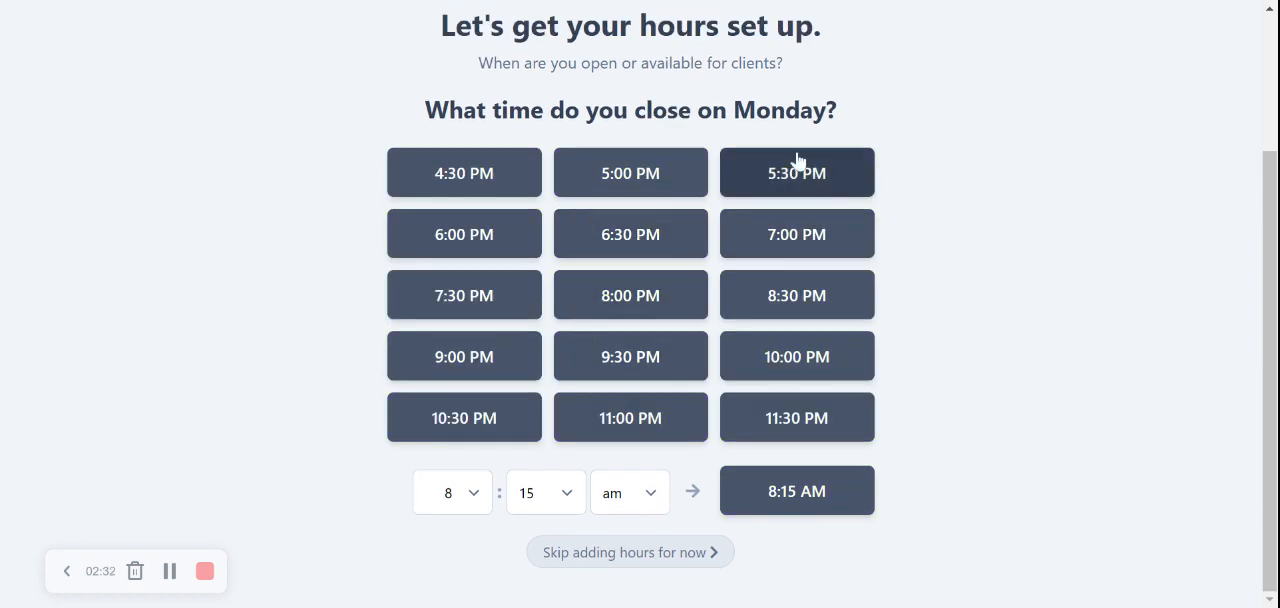
{"action": "left_click", "coordinate": [493, 173]}
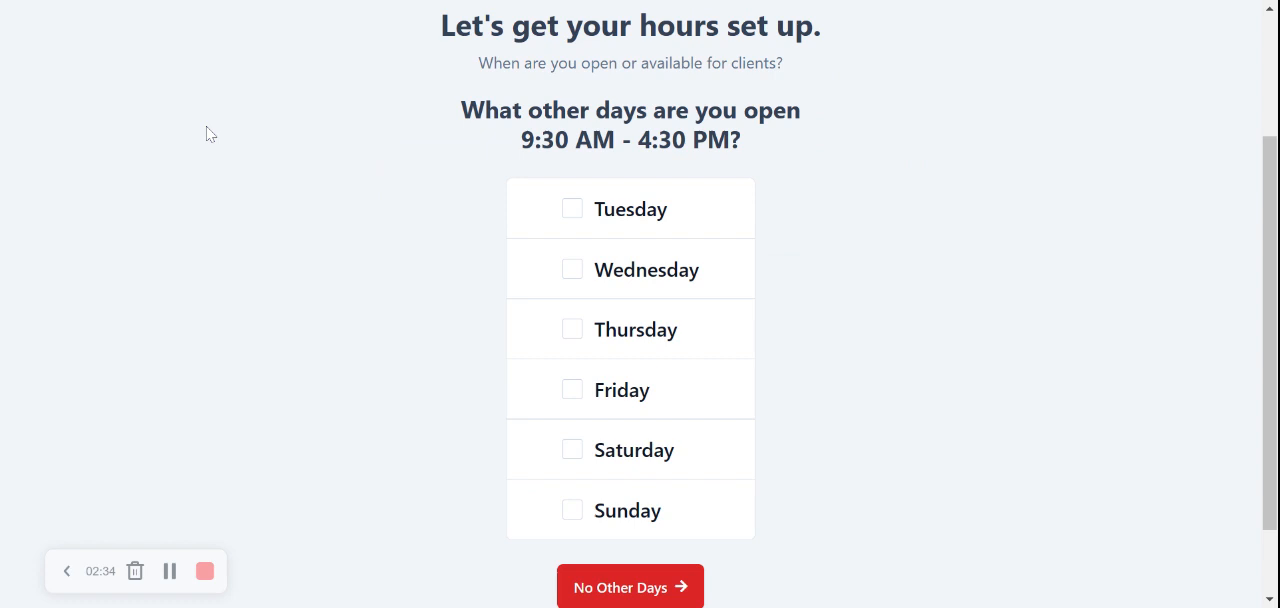
Apply the 9:30 AM - 4:30 PM hours to Tuesday through Saturday and proceed to the review.
{"action": "left_click", "coordinate": [570, 220]}
{"action": "left_click", "coordinate": [575, 272]}
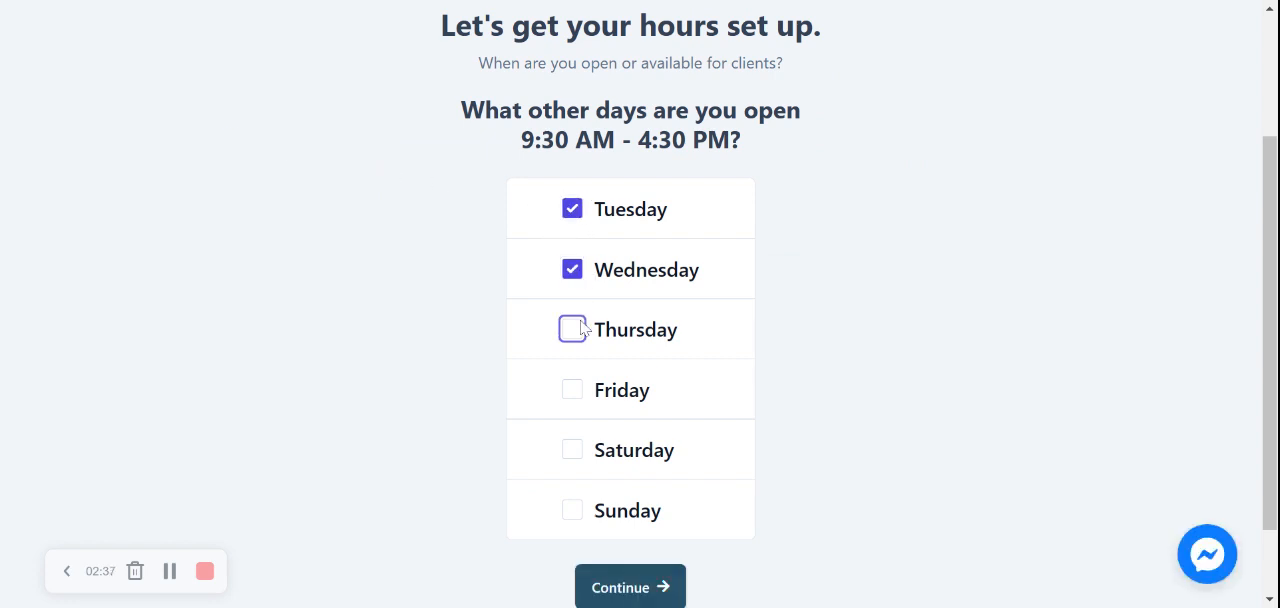
{"action": "left_click", "coordinate": [577, 331]}
{"action": "left_click", "coordinate": [577, 391]}
{"action": "left_click", "coordinate": [575, 452]}
{"action": "scroll", "coordinate": [596, 410], "scroll_direction": "down", "scroll_amount": 1}
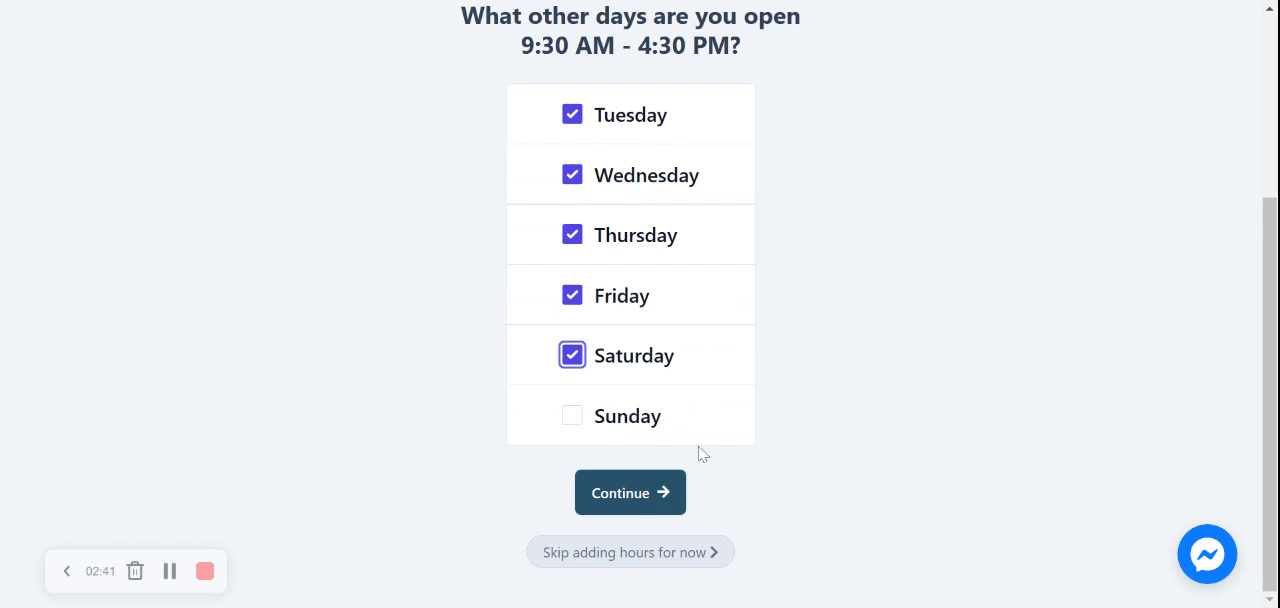
{"action": "left_click", "coordinate": [663, 491]}
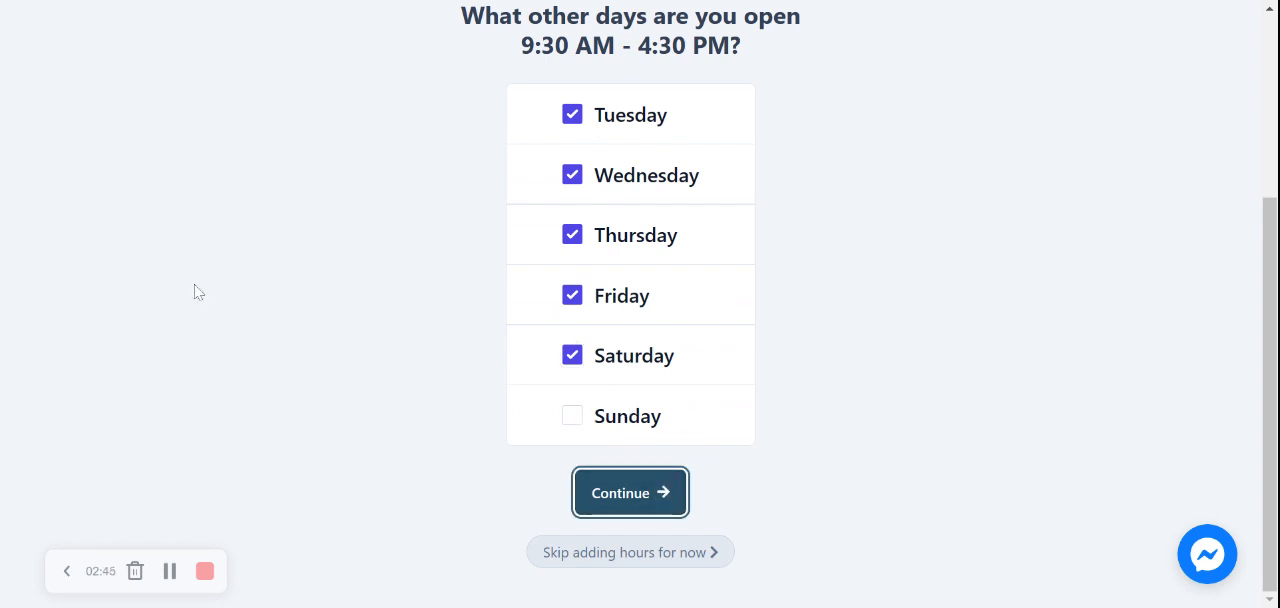
{"action": "left_click", "coordinate": [591, 484]}
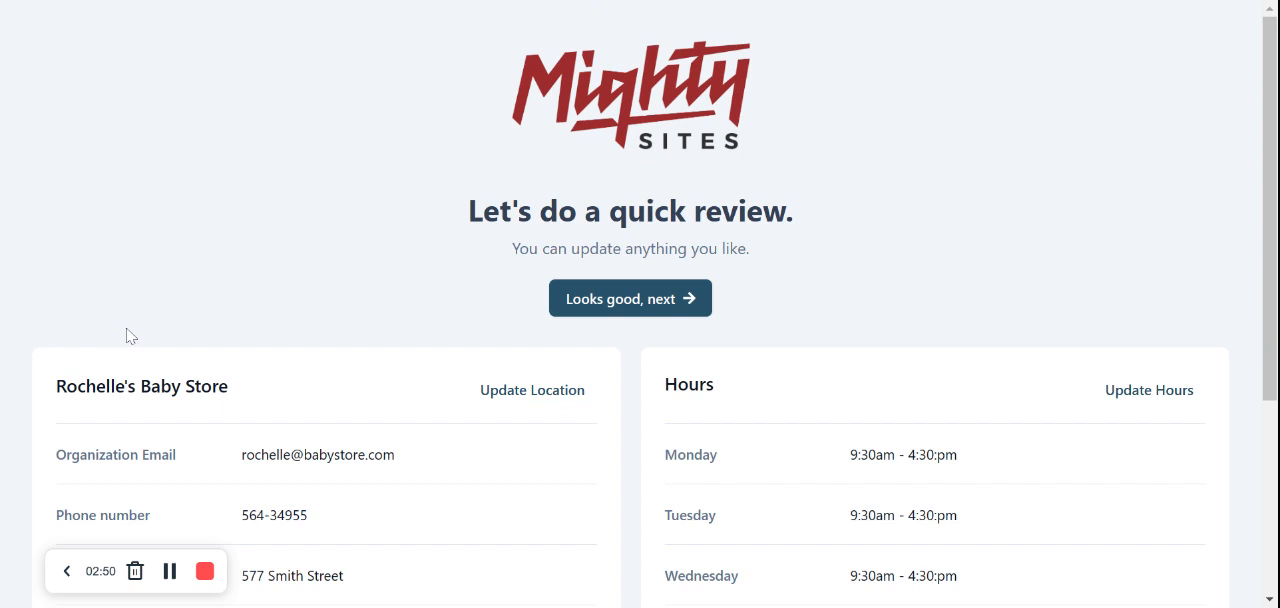
Review the store's details and weekly opening hours, accept them, and proceed to the website editor.
{"action": "scroll", "coordinate": [126, 336], "scroll_direction": "down", "scroll_amount": 1}
{"action": "scroll", "coordinate": [126, 336], "scroll_direction": "up", "scroll_amount": 1}
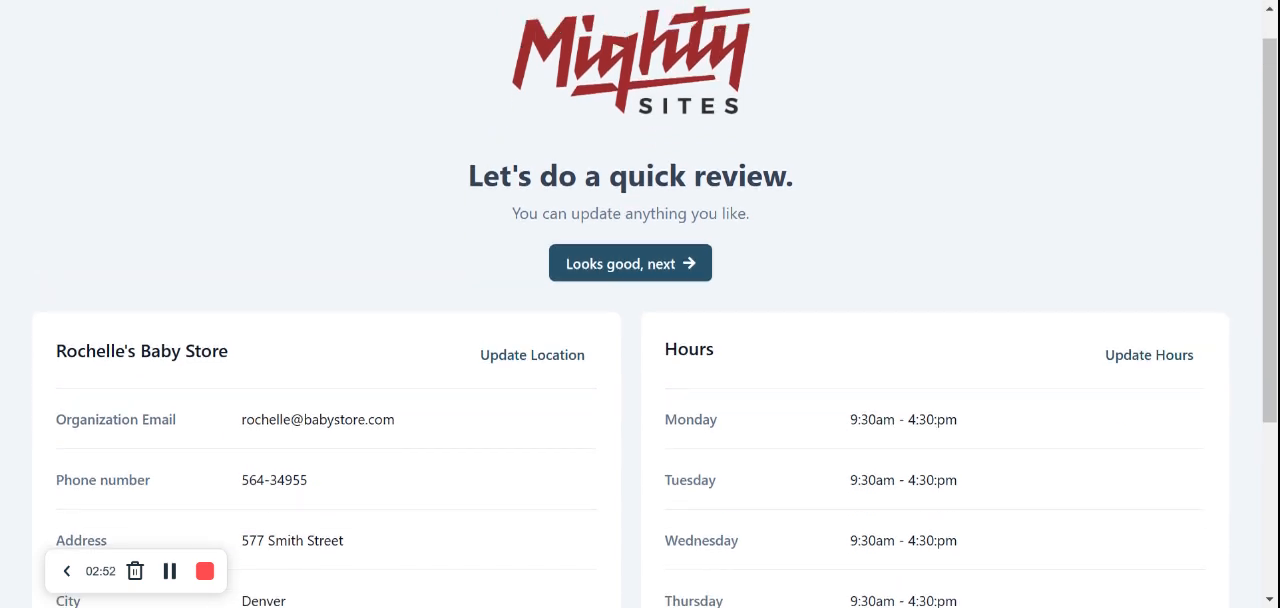
{"action": "scroll", "coordinate": [640, 304], "scroll_direction": "down", "scroll_amount": 3}
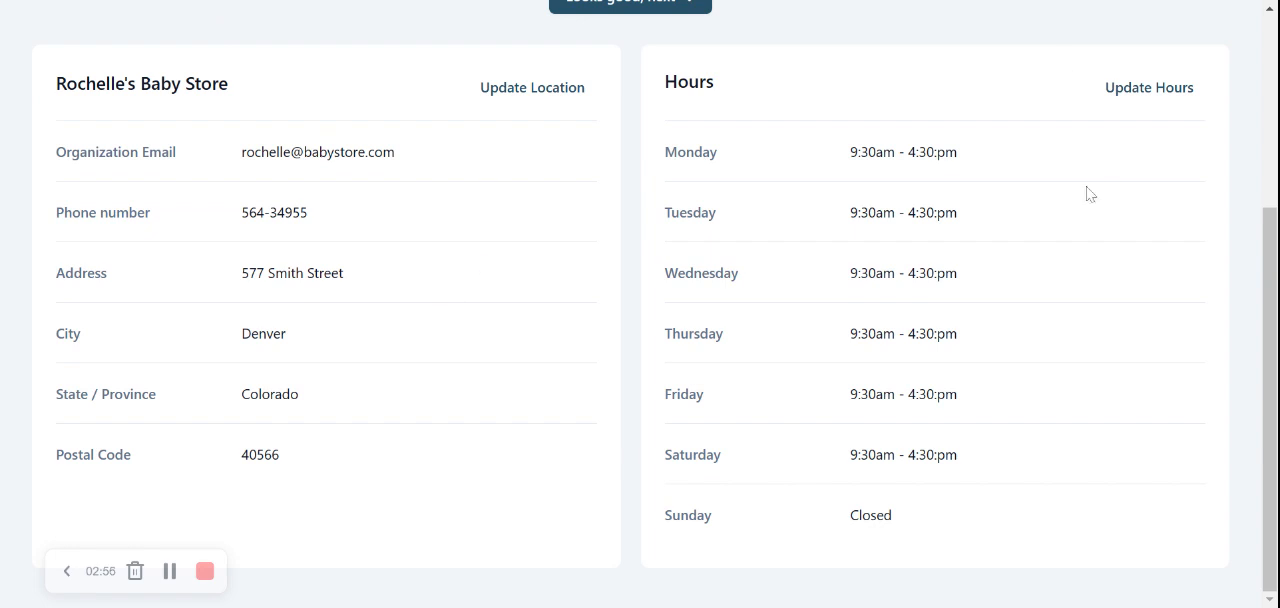
{"action": "scroll", "coordinate": [932, 88], "scroll_direction": "up", "scroll_amount": 4}
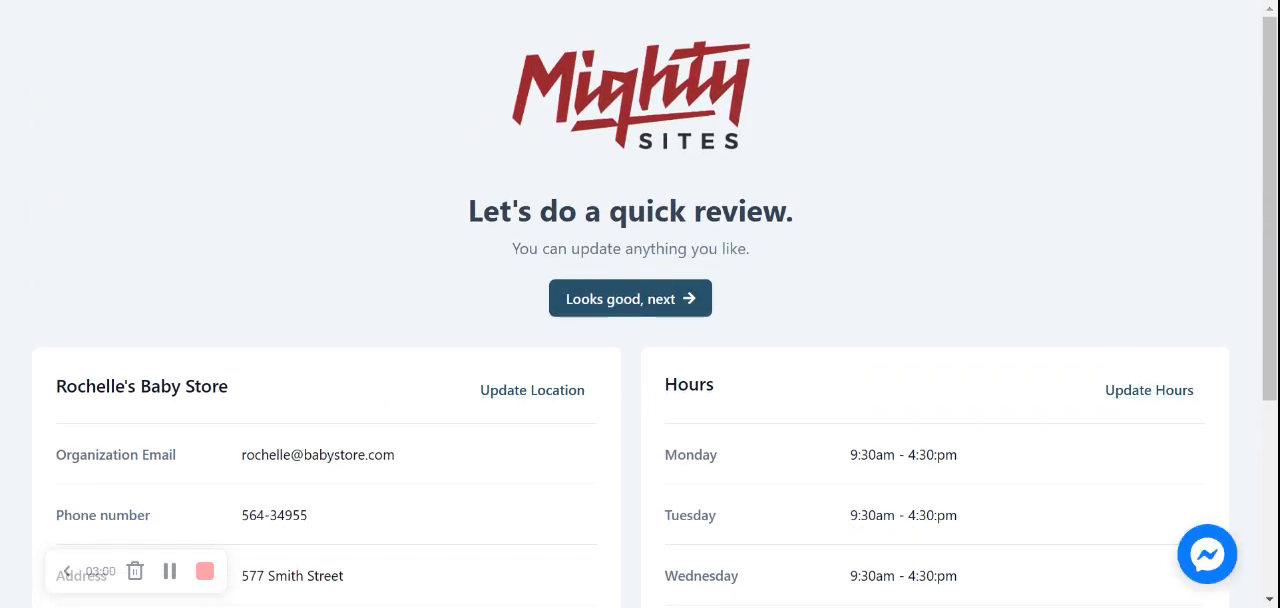
{"action": "left_click", "coordinate": [630, 300]}
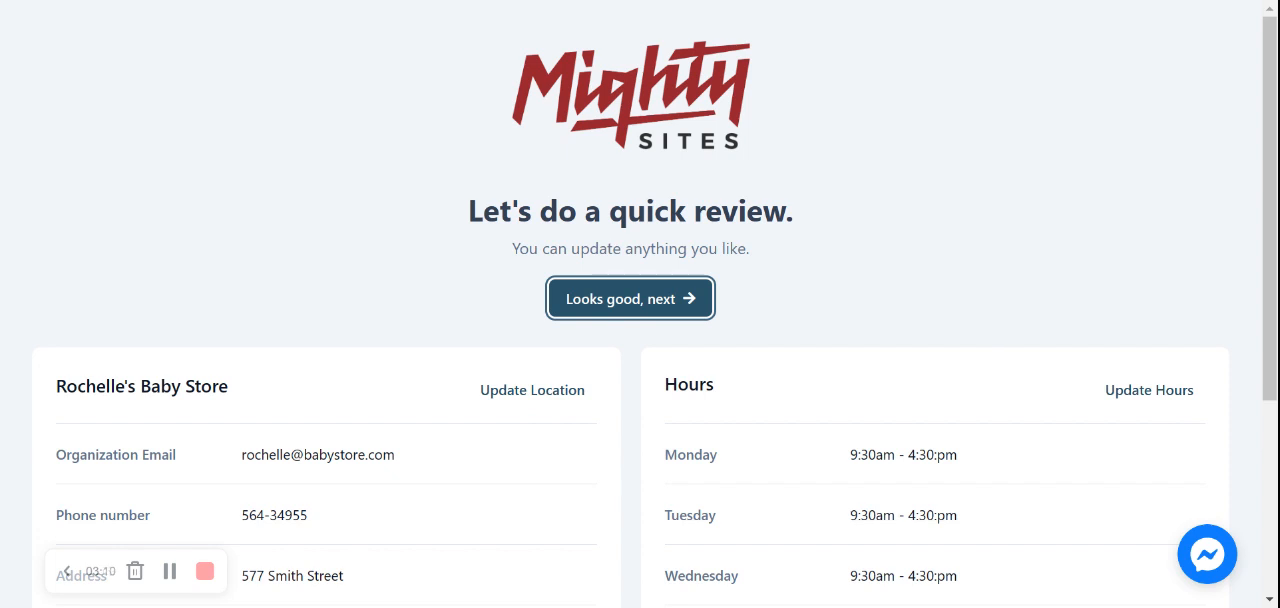
{"action": "key", "text": "Return"}
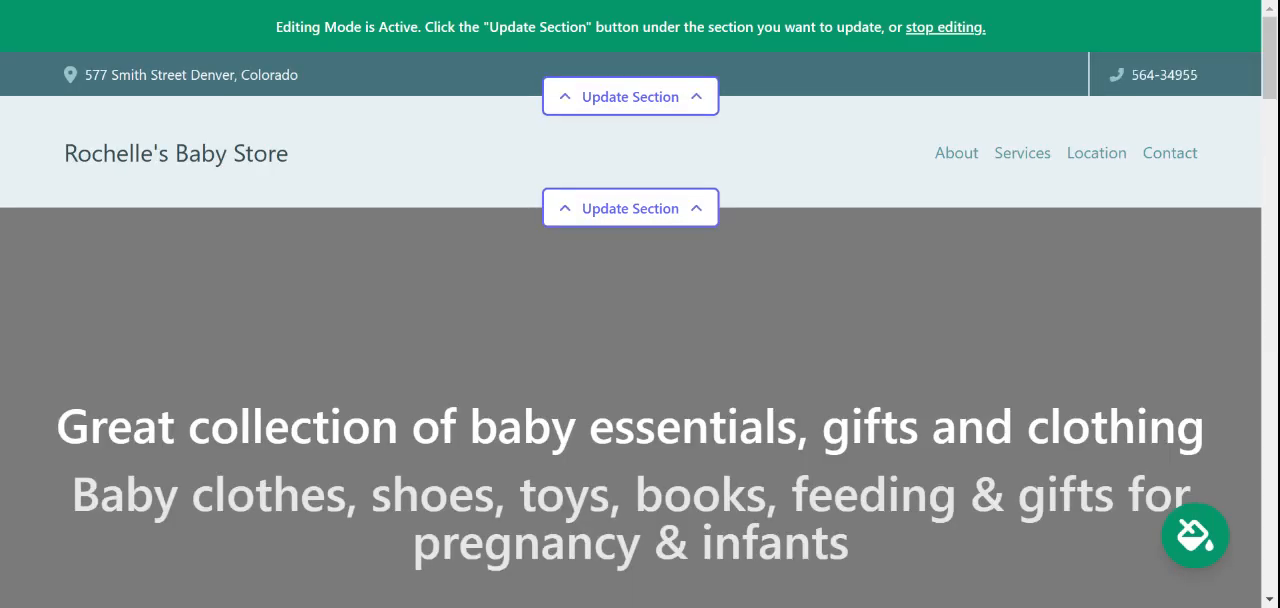
Look through the generated homepage from the header and hero banner down to the location and opening hours, and return to its start.
{"action": "scroll", "coordinate": [640, 304], "scroll_direction": "down", "scroll_amount": 2}
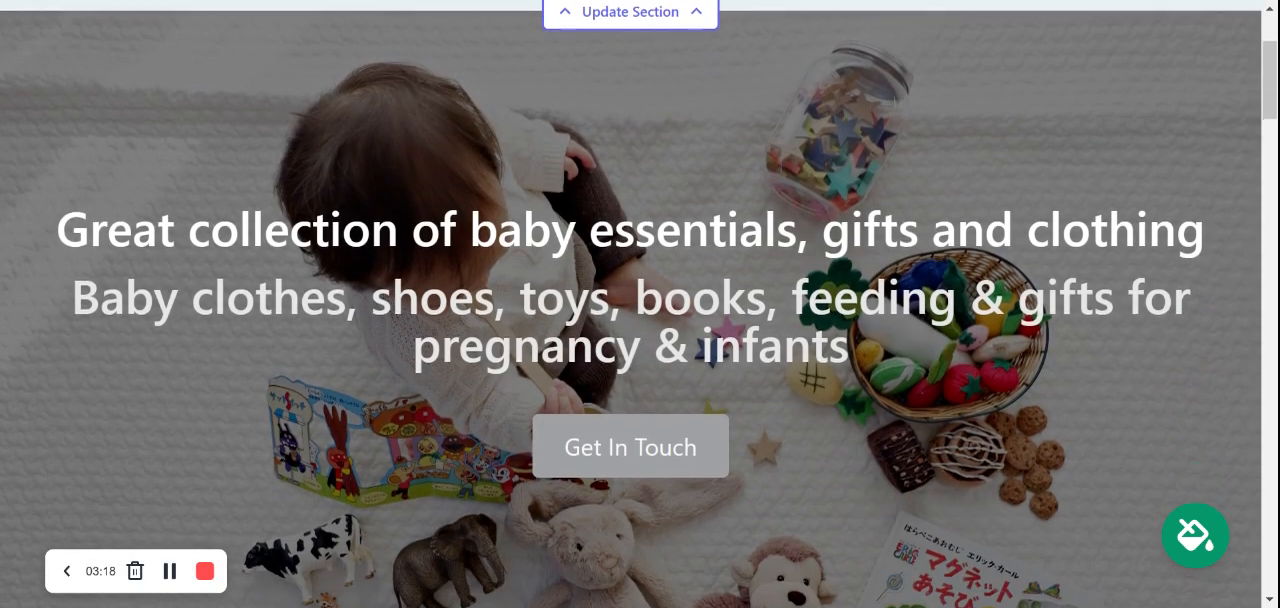
{"action": "scroll", "coordinate": [640, 304], "scroll_direction": "down", "scroll_amount": 5}
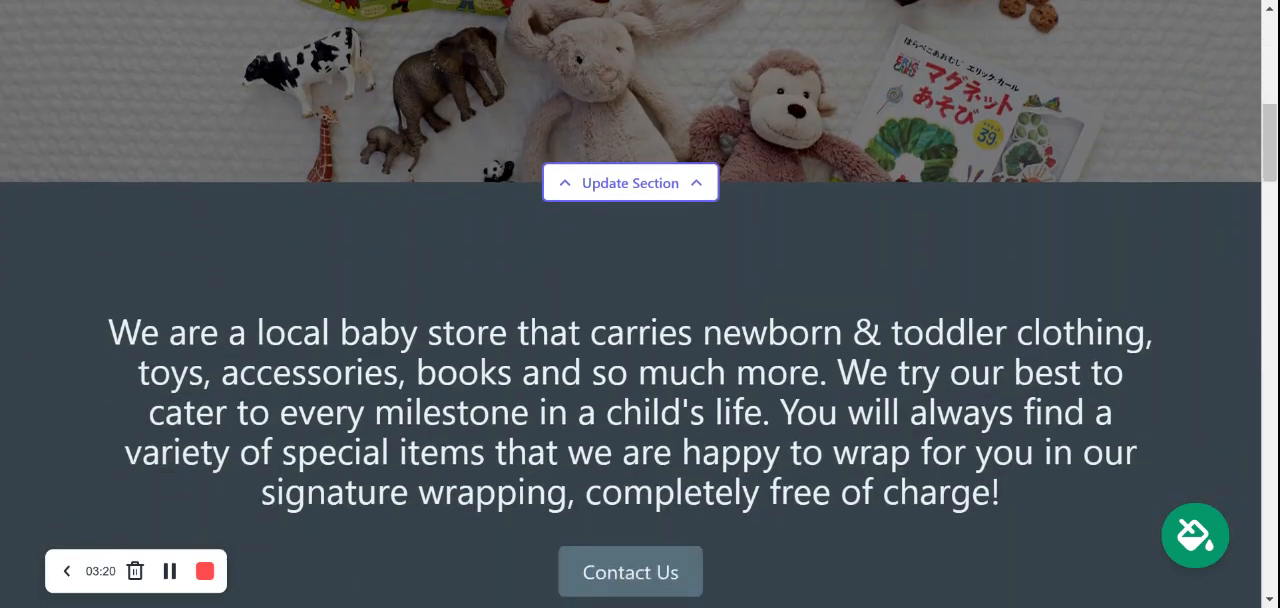
{"action": "scroll", "coordinate": [640, 304], "scroll_direction": "down", "scroll_amount": 5}
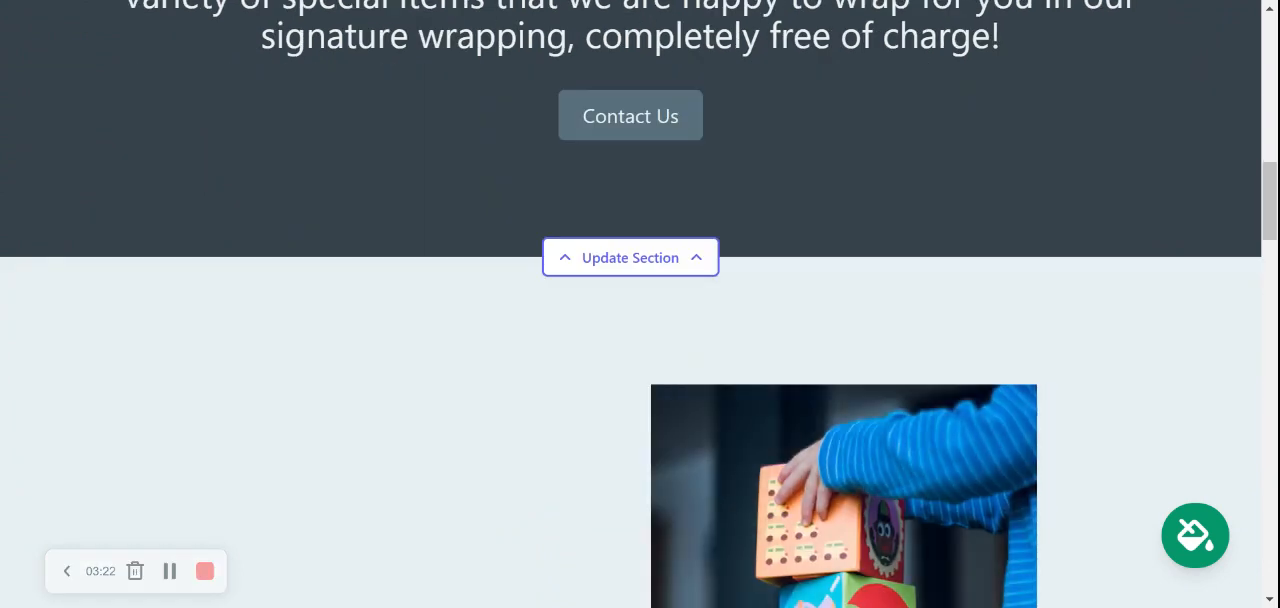
{"action": "scroll", "coordinate": [640, 304], "scroll_direction": "down", "scroll_amount": 6}
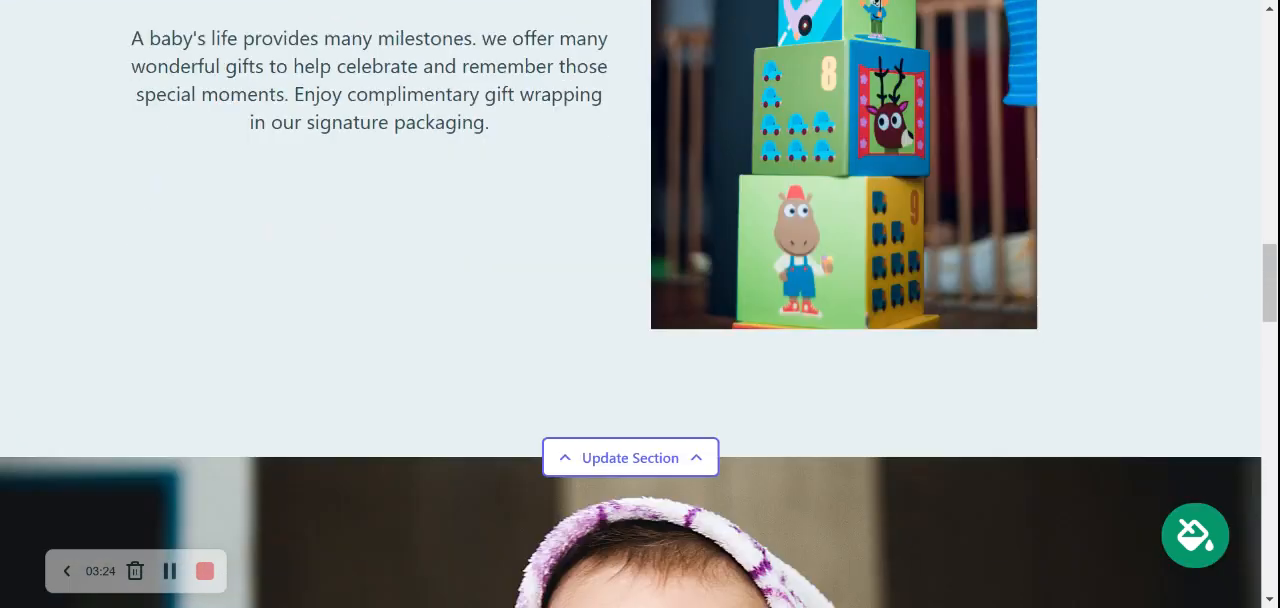
{"action": "scroll", "coordinate": [640, 304], "scroll_direction": "down", "scroll_amount": 8}
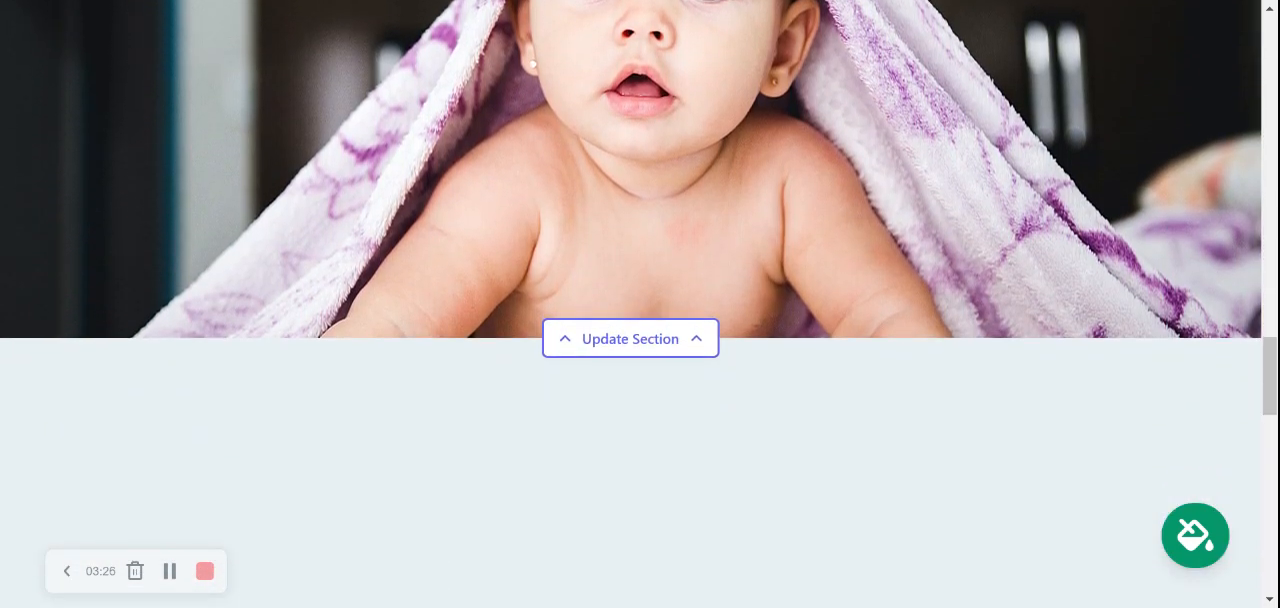
{"action": "scroll", "coordinate": [640, 304], "scroll_direction": "down", "scroll_amount": 5}
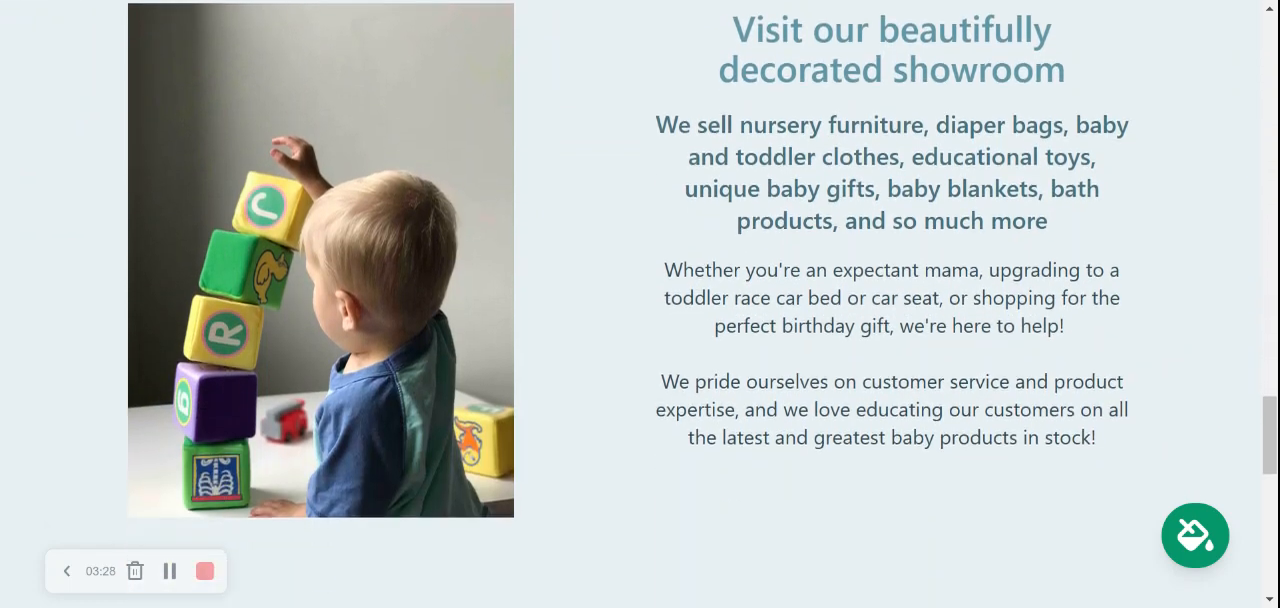
{"action": "scroll", "coordinate": [640, 304], "scroll_direction": "down", "scroll_amount": 3}
{"action": "scroll", "coordinate": [640, 300], "scroll_direction": "down", "scroll_amount": 1}
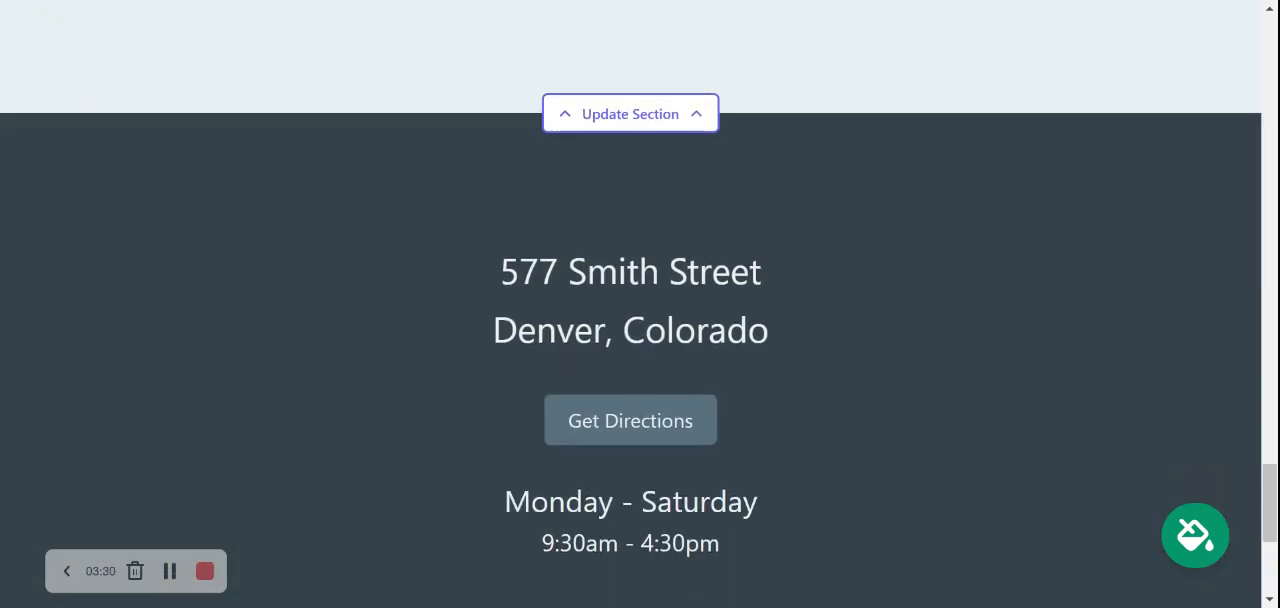
{"action": "scroll", "coordinate": [640, 300], "scroll_direction": "up", "scroll_amount": 5}
{"action": "scroll", "coordinate": [640, 300], "scroll_direction": "up", "scroll_amount": 1}
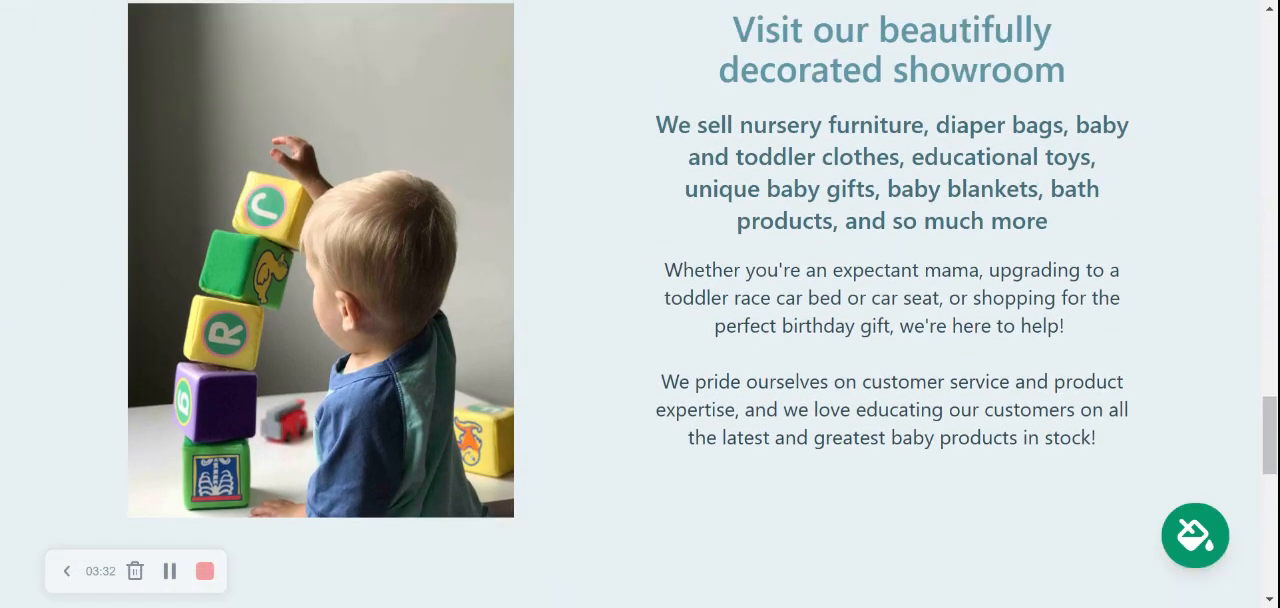
{"action": "scroll", "coordinate": [640, 300], "scroll_direction": "up", "scroll_amount": 8}
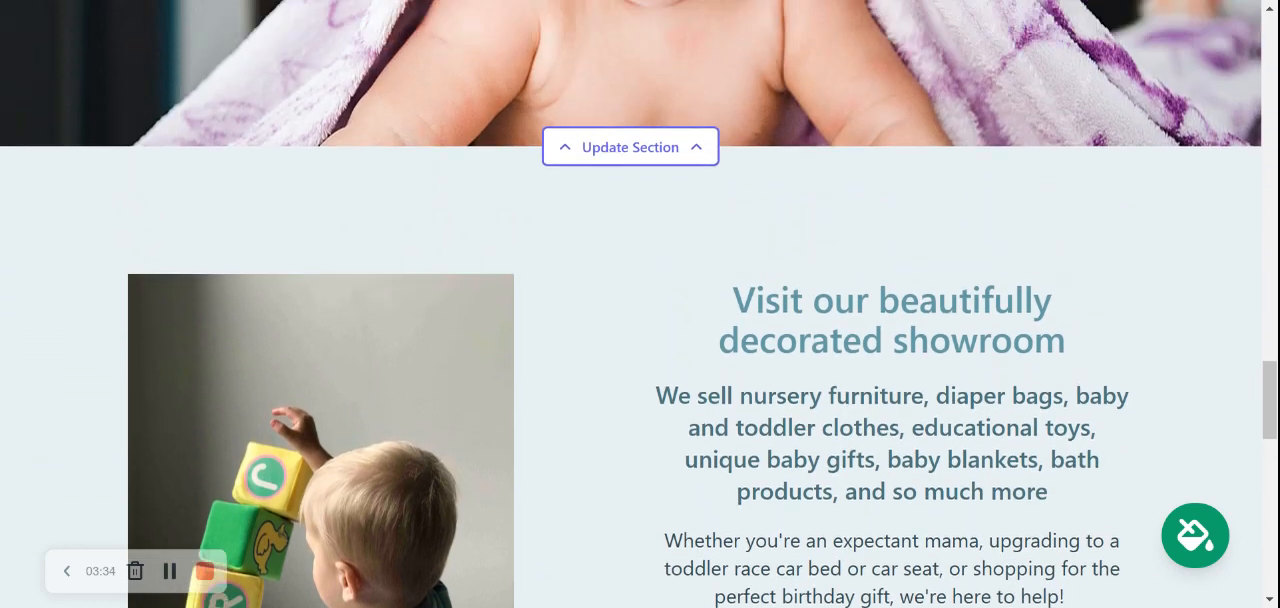
{"action": "scroll", "coordinate": [640, 300], "scroll_direction": "up", "scroll_amount": 10}
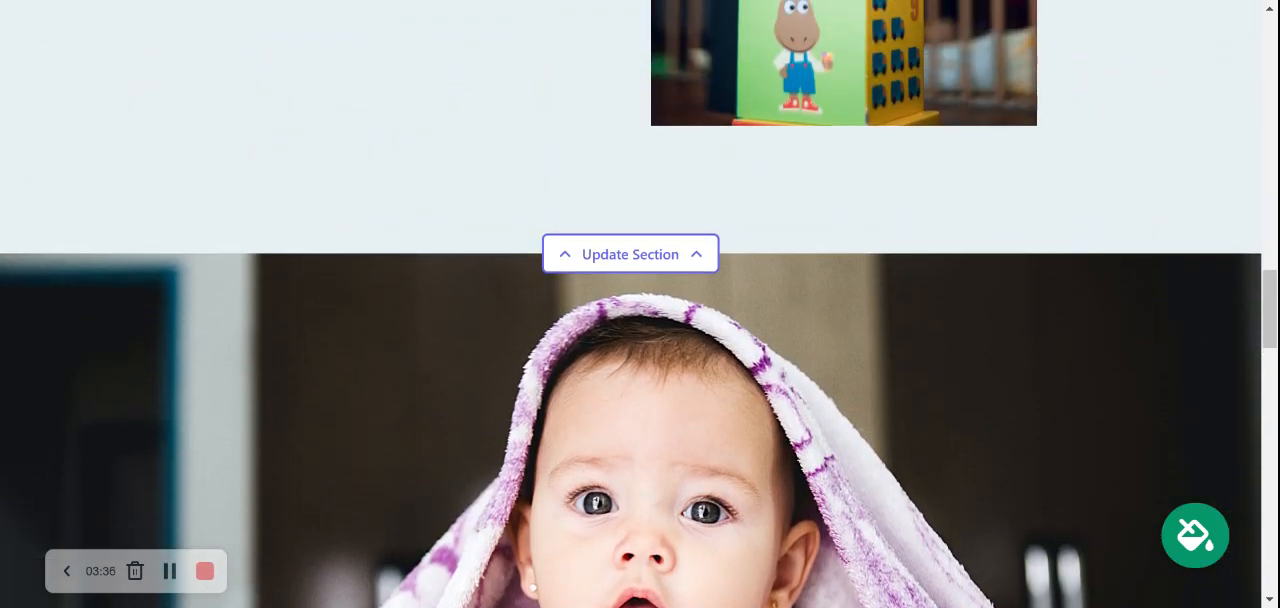
{"action": "scroll", "coordinate": [537, 168], "scroll_direction": "up", "scroll_amount": 2}
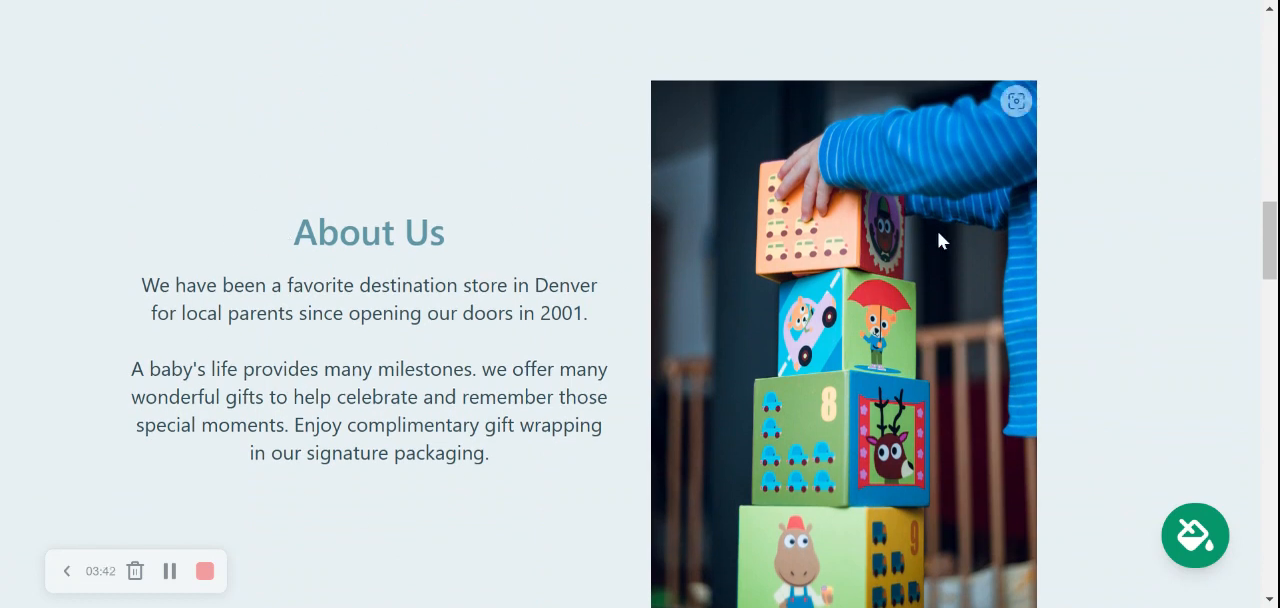
{"action": "scroll", "coordinate": [937, 240], "scroll_direction": "up", "scroll_amount": 3}
{"action": "scroll", "coordinate": [937, 240], "scroll_direction": "up", "scroll_amount": 3}
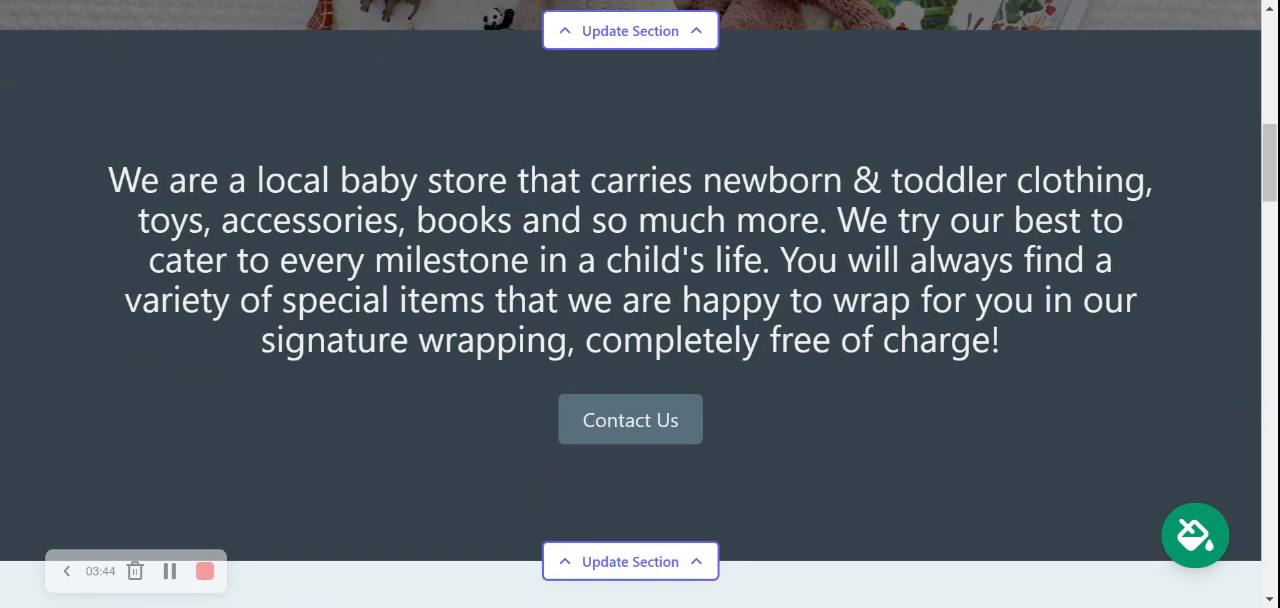
{"action": "scroll", "coordinate": [640, 304], "scroll_direction": "up", "scroll_amount": 6}
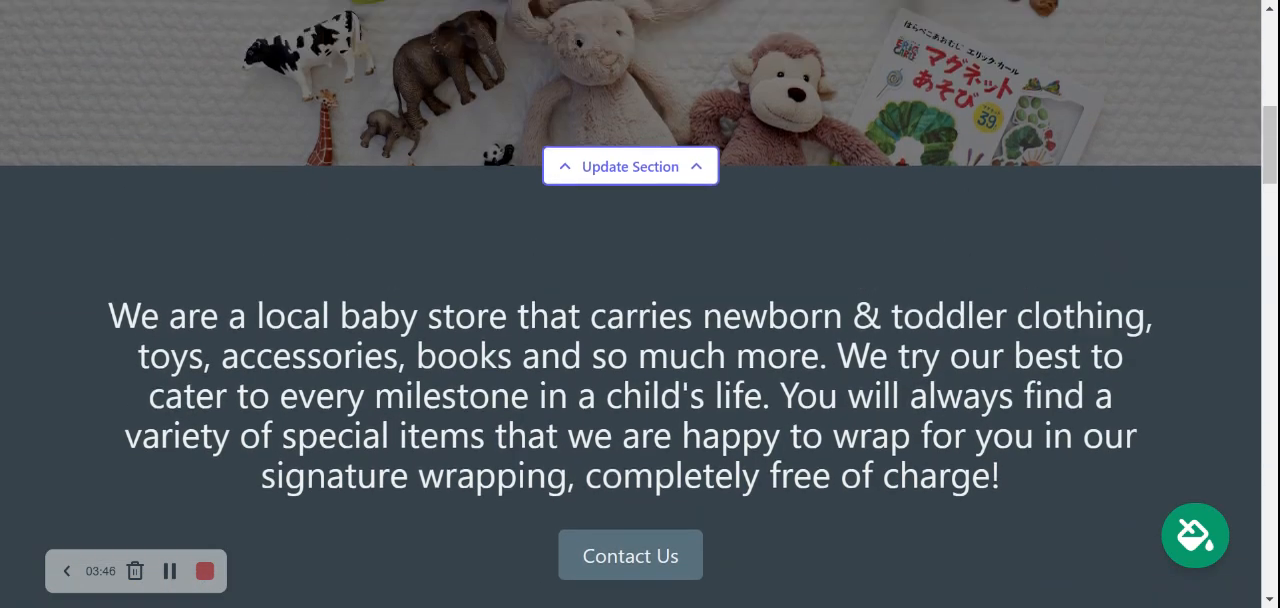
{"action": "scroll", "coordinate": [640, 304], "scroll_direction": "up", "scroll_amount": 3}
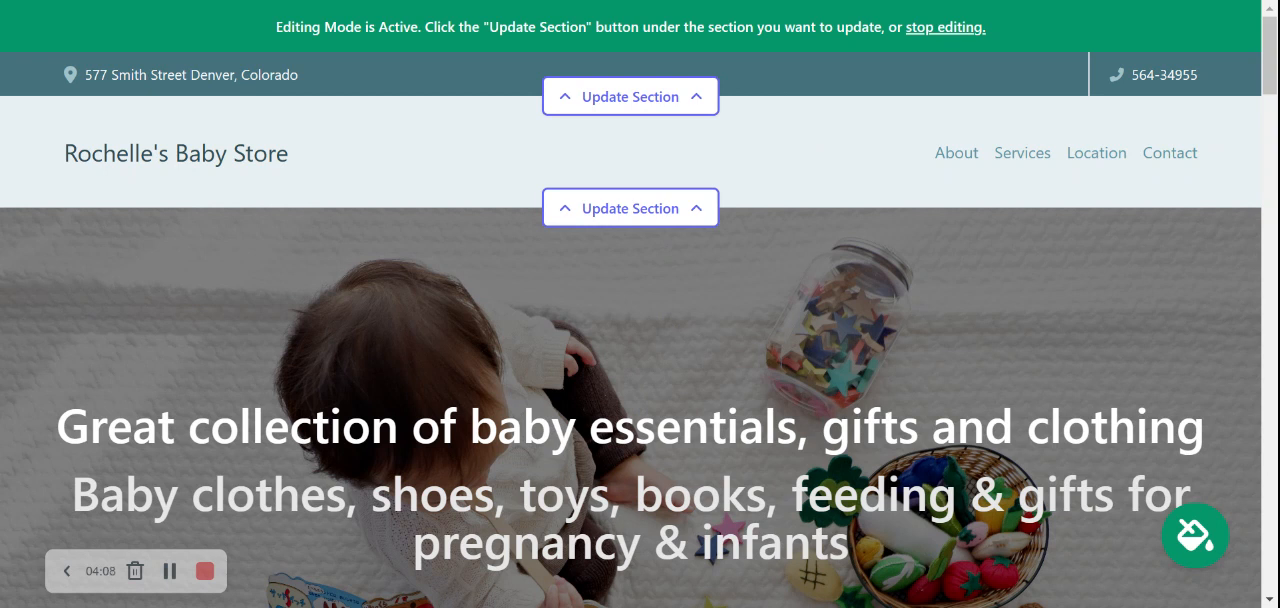
Enable showing the organization email on the site in the contact bar section and save the location details.
{"action": "left_click", "coordinate": [652, 96]}
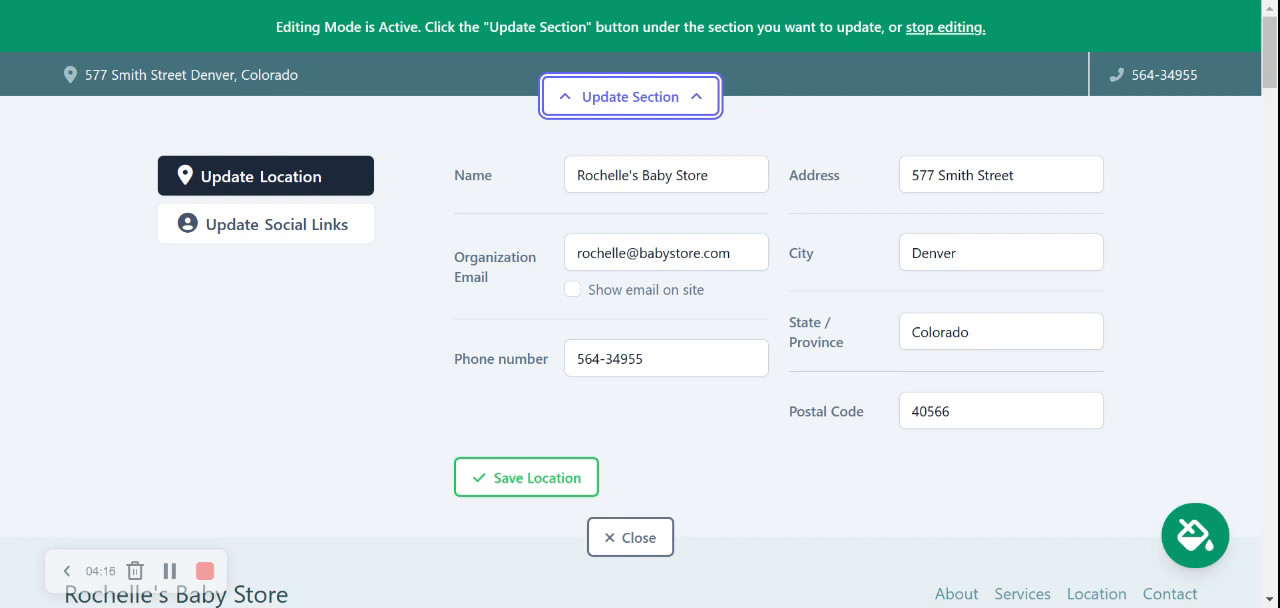
{"action": "left_click", "coordinate": [572, 290]}
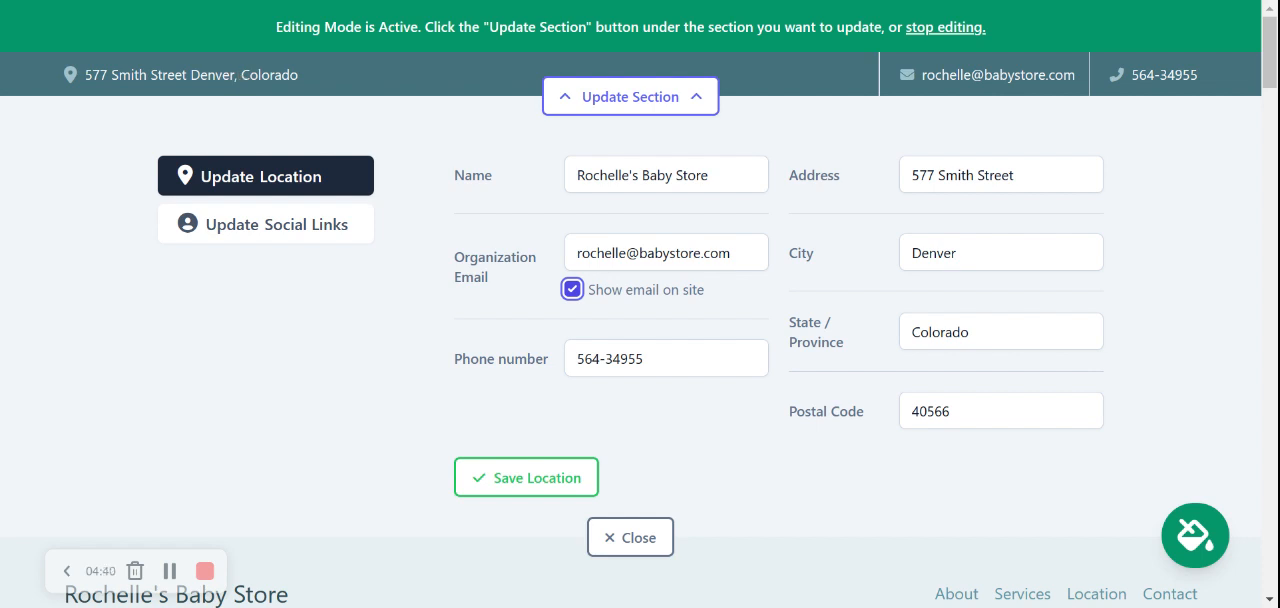
{"action": "left_click", "coordinate": [527, 478]}
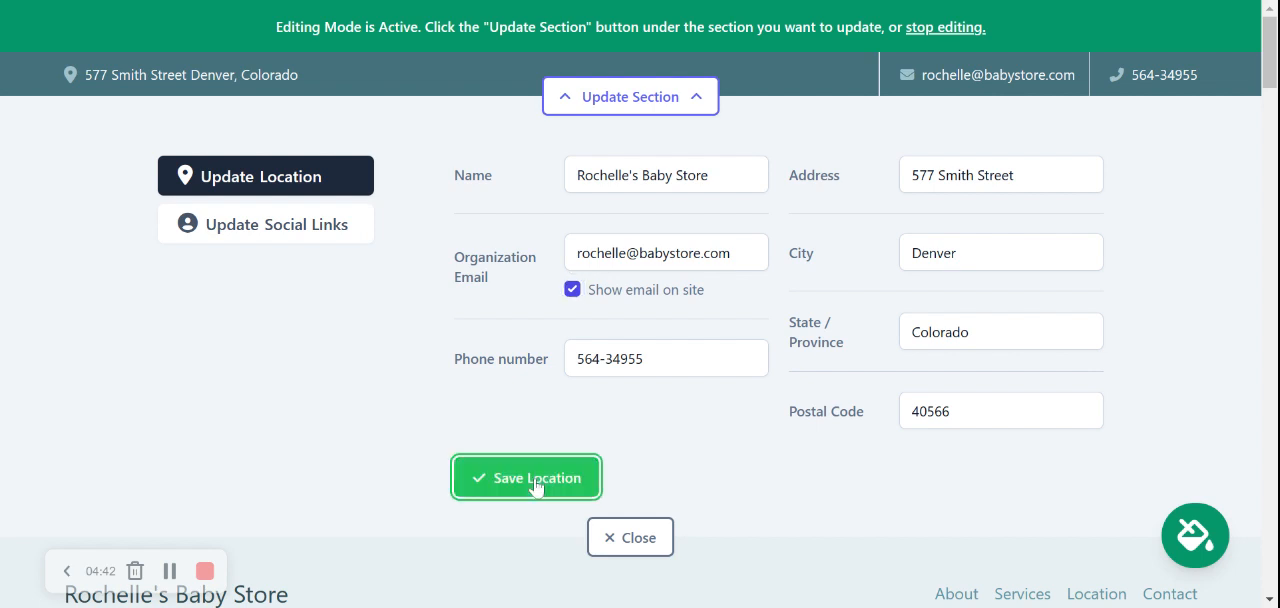
Add the social links Instagram "mightysites" and Twitter "mightysites_usa", save them, and close the contact bar's section editor.
{"action": "left_click", "coordinate": [303, 240]}
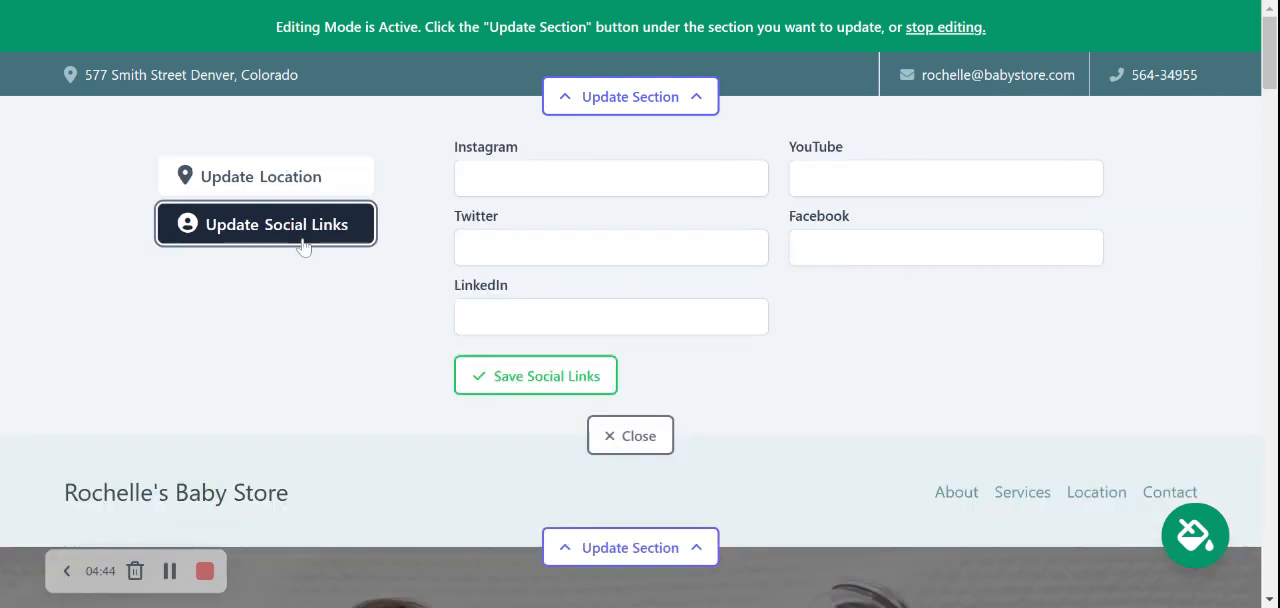
{"action": "left_click", "coordinate": [490, 180]}
{"action": "type", "text": "mightysites"}
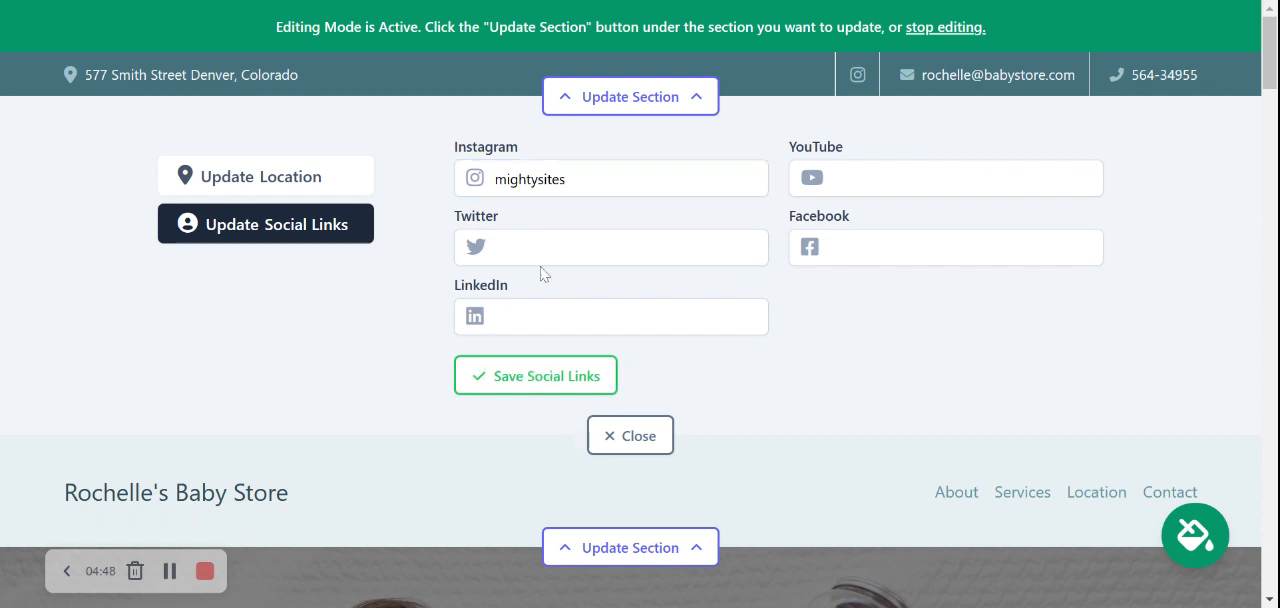
{"action": "left_click", "coordinate": [545, 250]}
{"action": "type", "text": "mightysites_usa"}
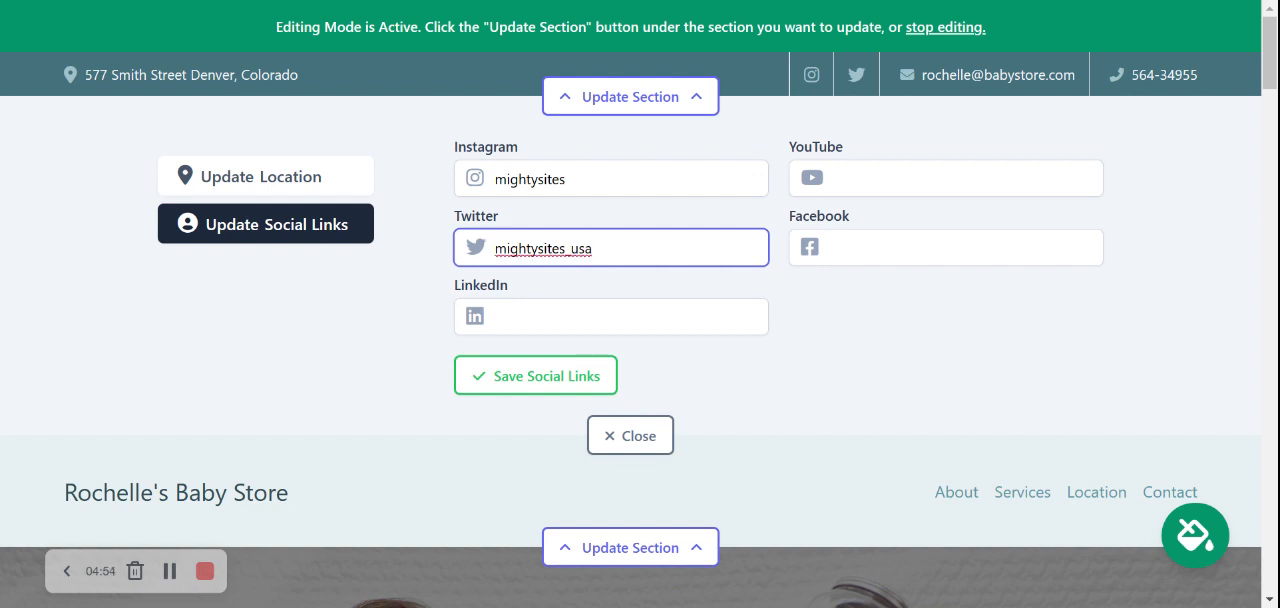
{"action": "key", "text": "Return"}
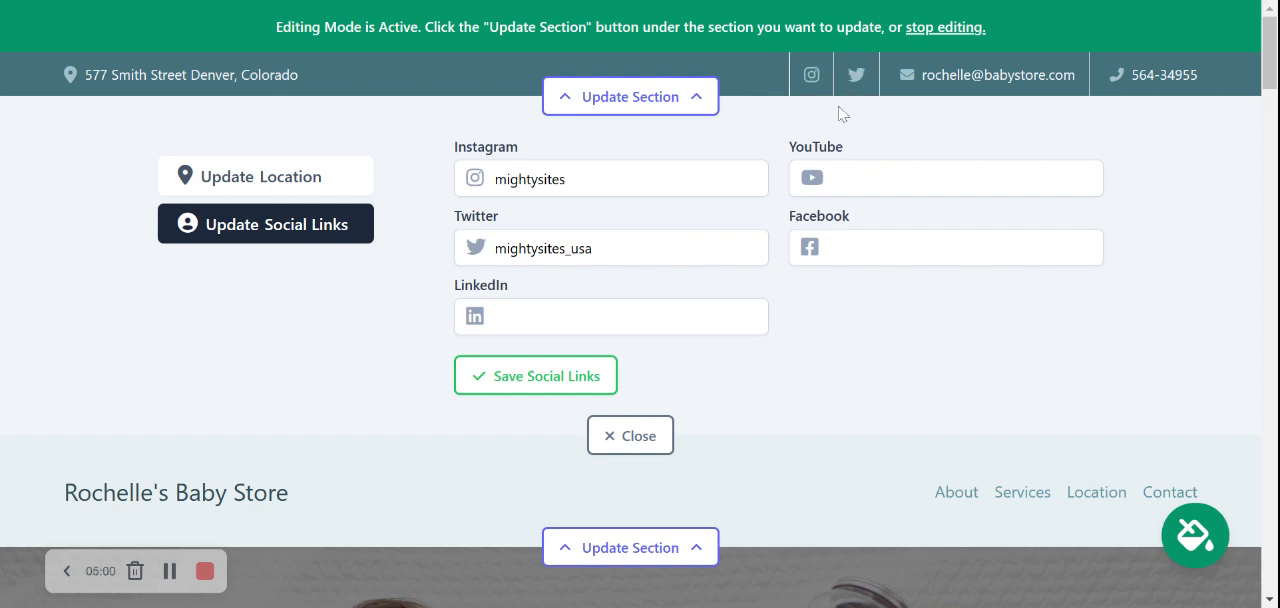
{"action": "left_click", "coordinate": [565, 382]}
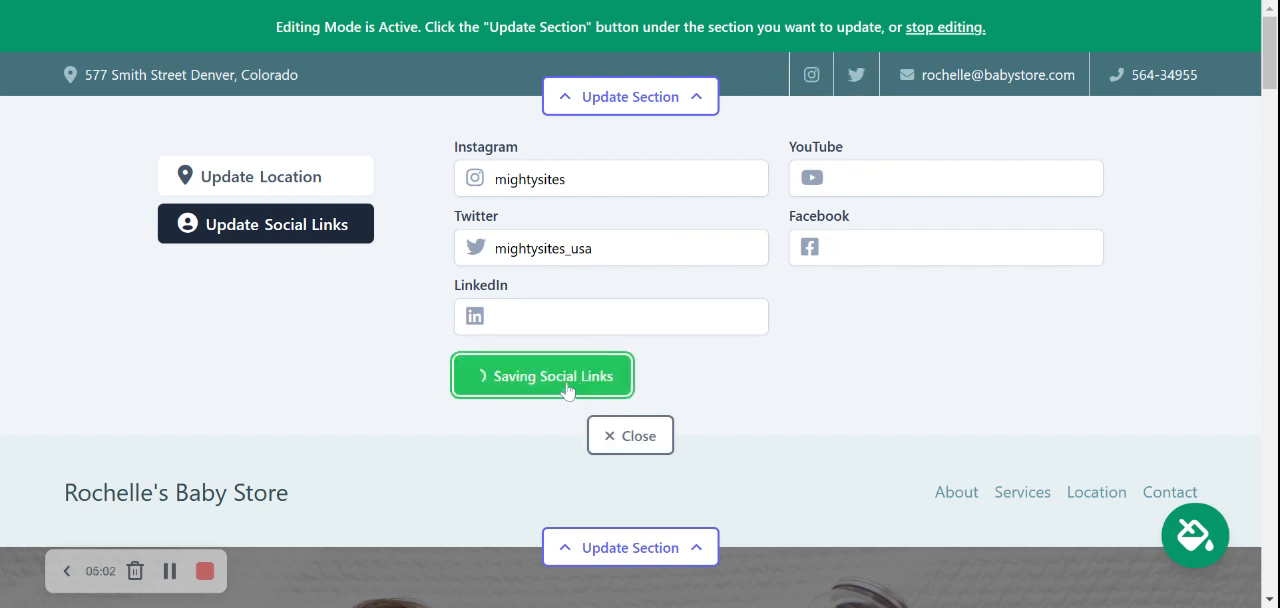
{"action": "left_click", "coordinate": [638, 440]}
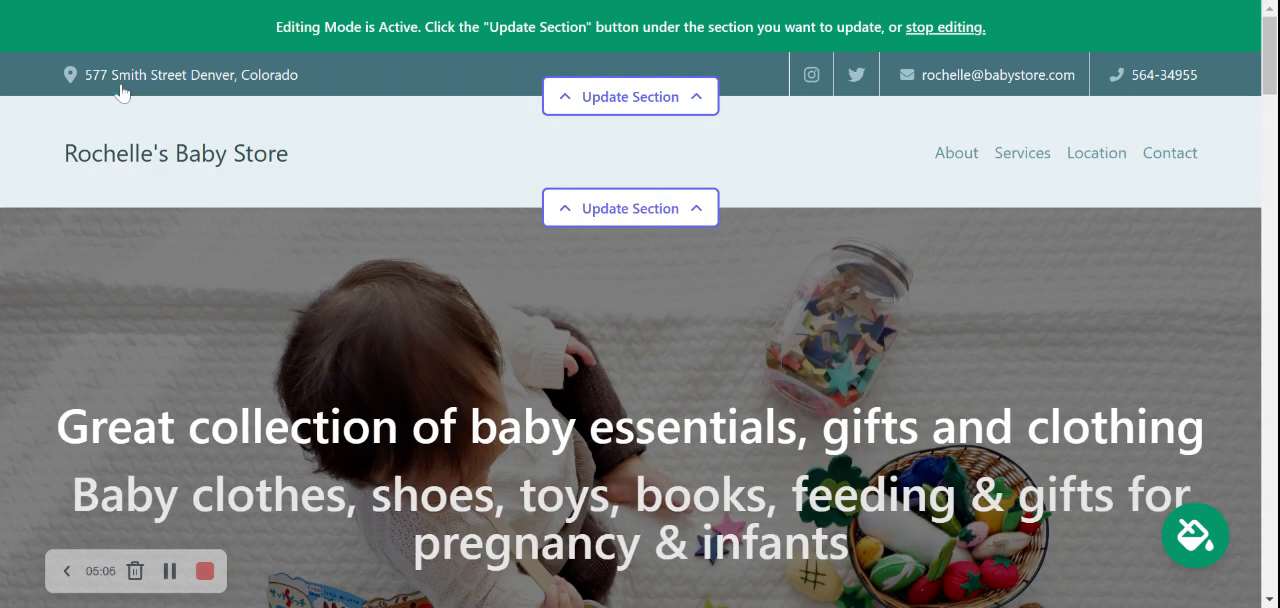
Examine the hero banner, the store introduction and the About Us section of the homepage.
{"action": "scroll", "coordinate": [398, 92], "scroll_direction": "down", "scroll_amount": 3}
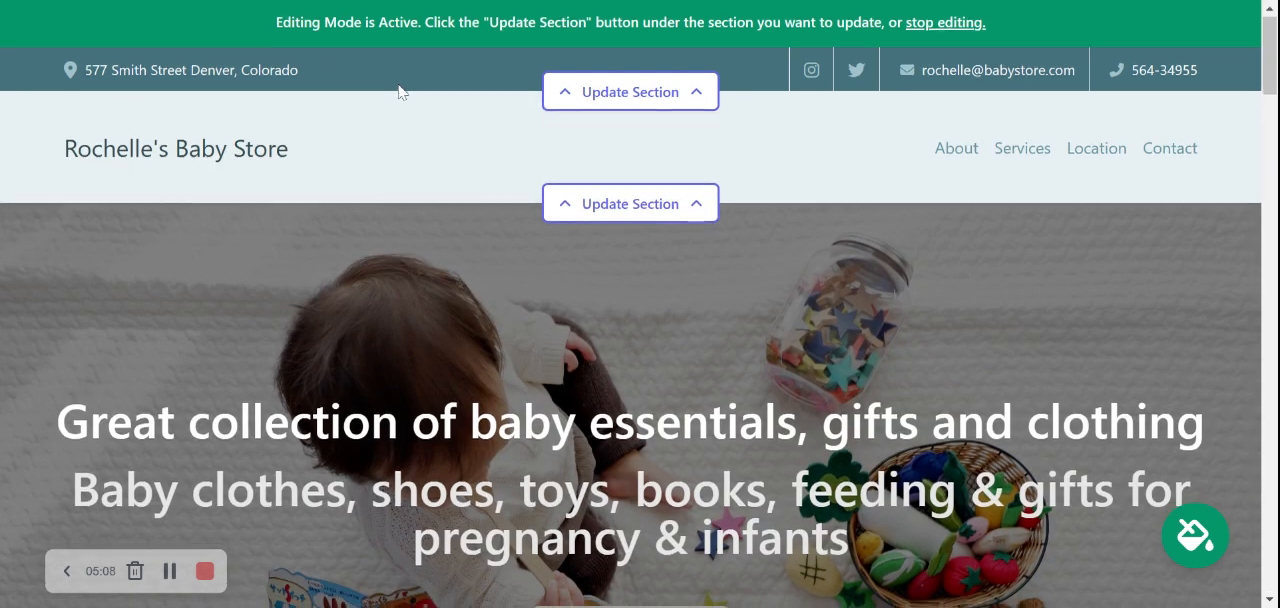
{"action": "scroll", "coordinate": [445, 220], "scroll_direction": "down", "scroll_amount": 4}
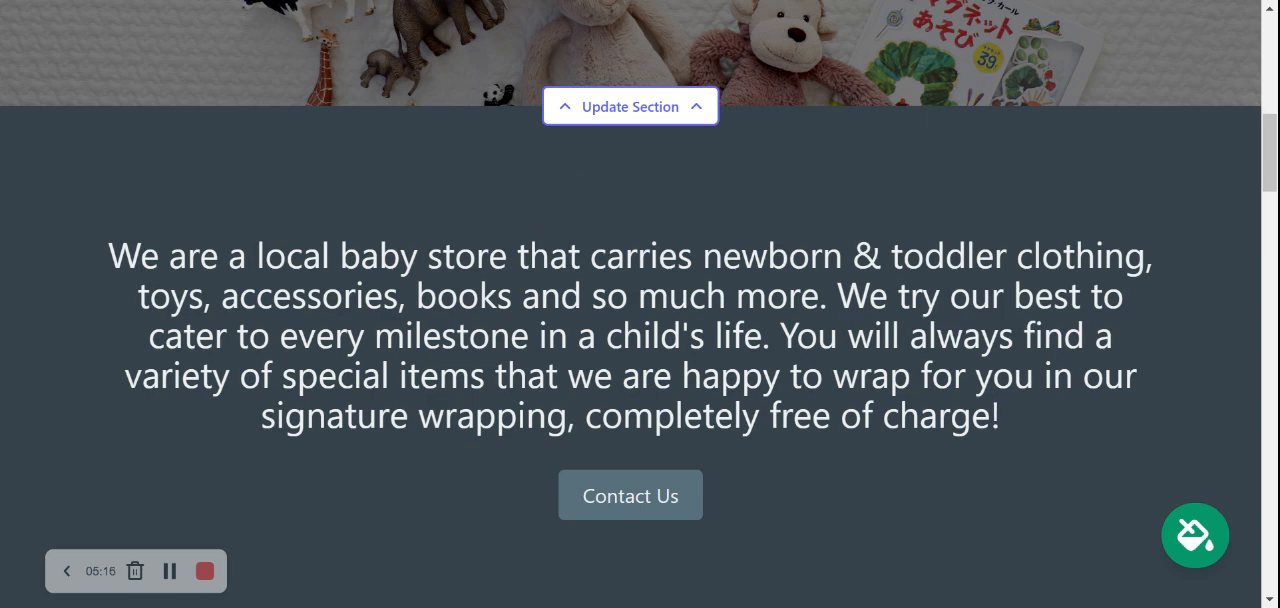
{"action": "scroll", "coordinate": [640, 304], "scroll_direction": "down", "scroll_amount": 4}
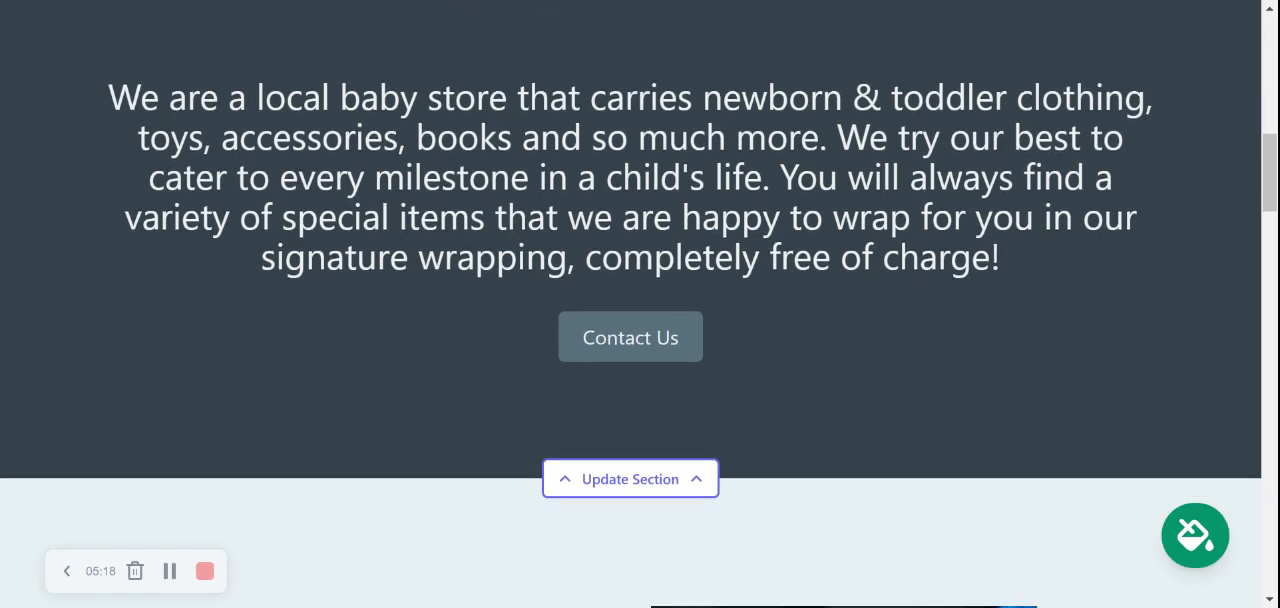
{"action": "scroll", "coordinate": [640, 304], "scroll_direction": "down", "scroll_amount": 1}
{"action": "scroll", "coordinate": [640, 304], "scroll_direction": "up", "scroll_amount": 3}
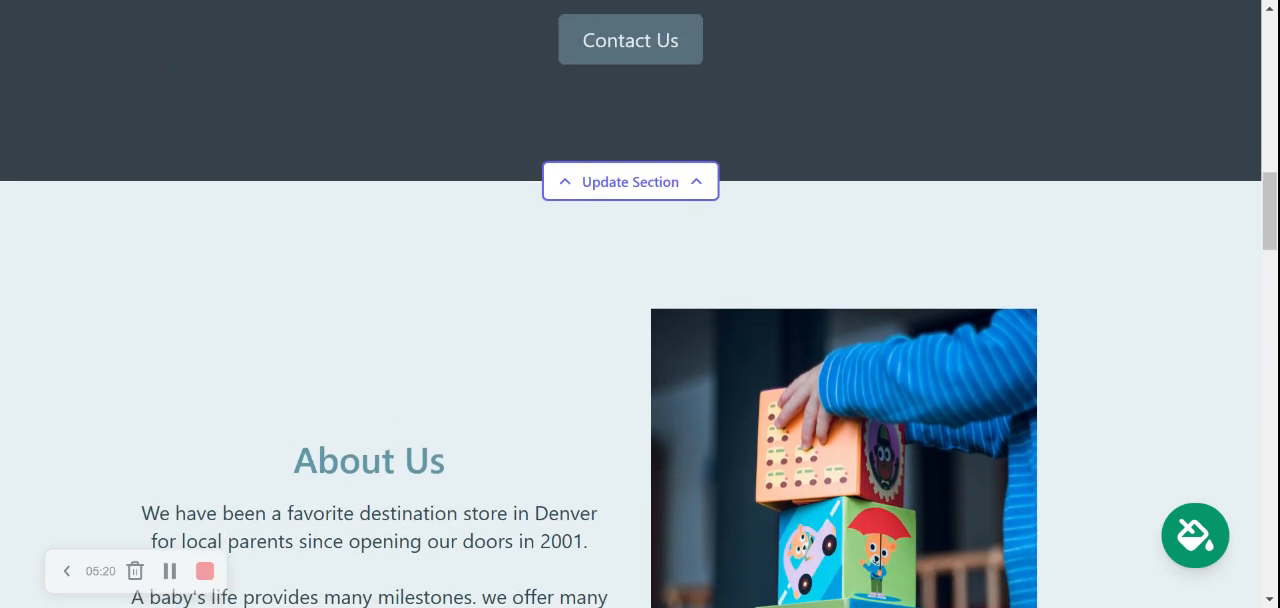
{"action": "scroll", "coordinate": [640, 304], "scroll_direction": "up", "scroll_amount": 1}
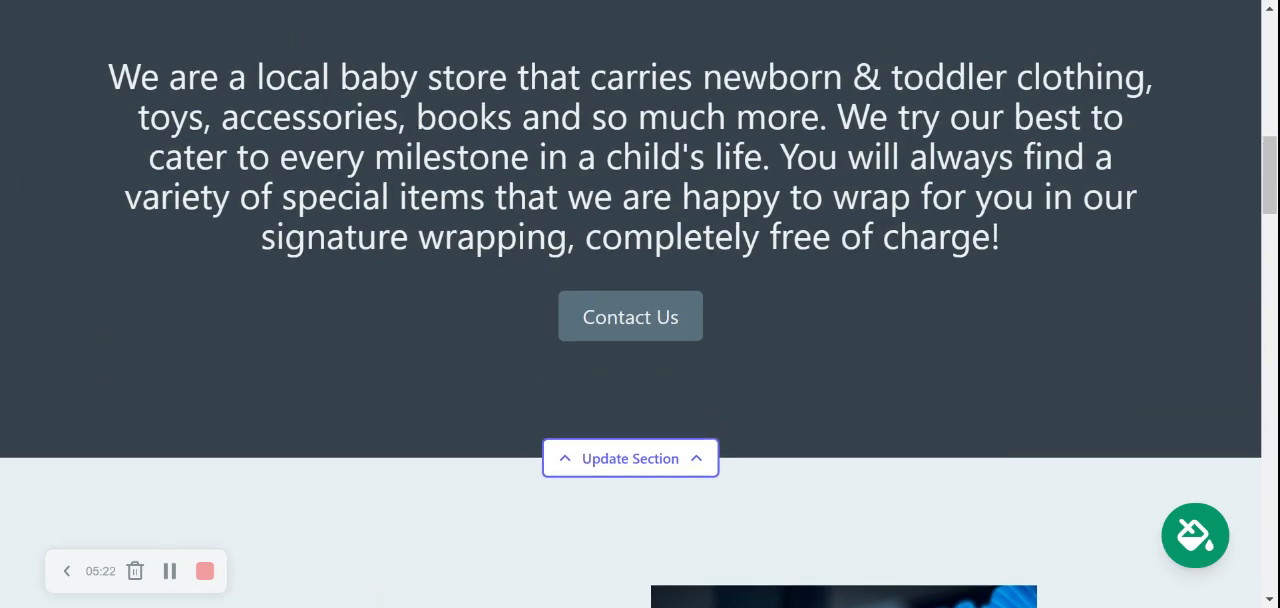
{"action": "scroll", "coordinate": [640, 304], "scroll_direction": "up", "scroll_amount": 1}
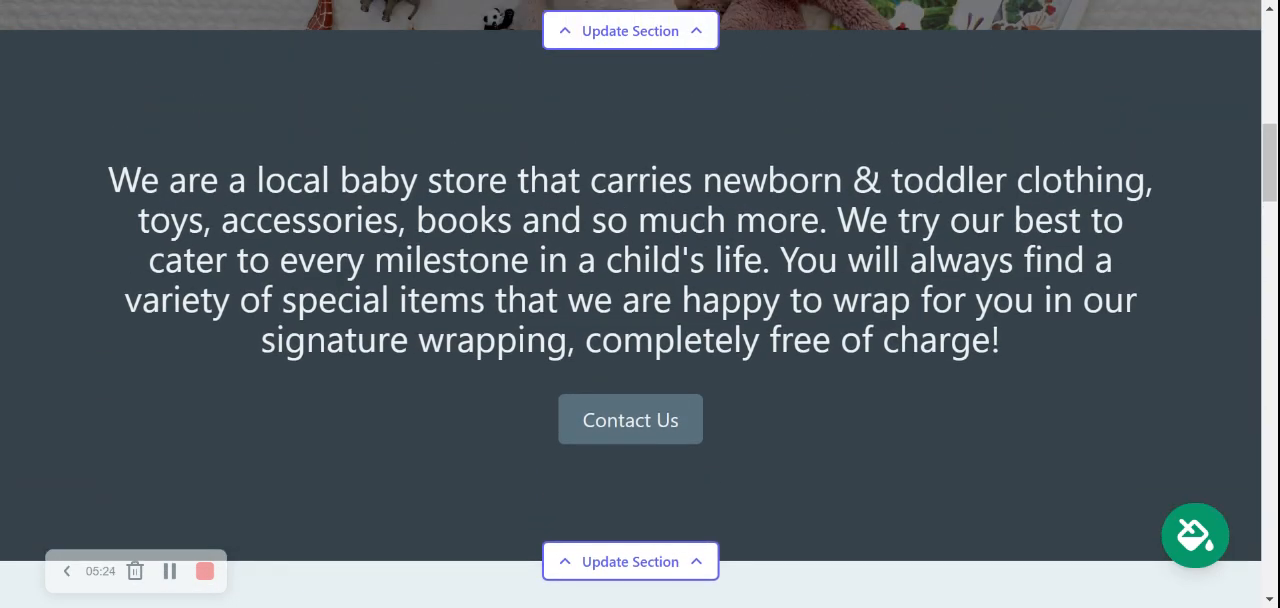
{"action": "scroll", "coordinate": [640, 304], "scroll_direction": "up", "scroll_amount": 7}
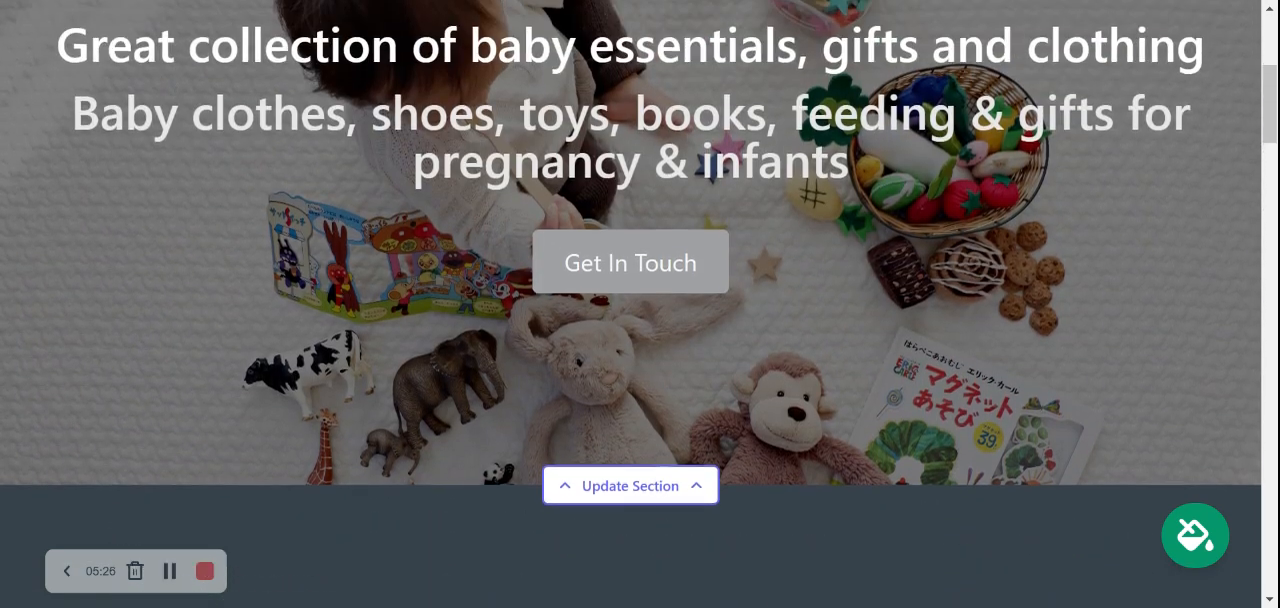
Preview several color themes on the site from both sets of the theme picker, ending with the olive green one.
{"action": "scroll", "coordinate": [640, 304], "scroll_direction": "up", "scroll_amount": 4}
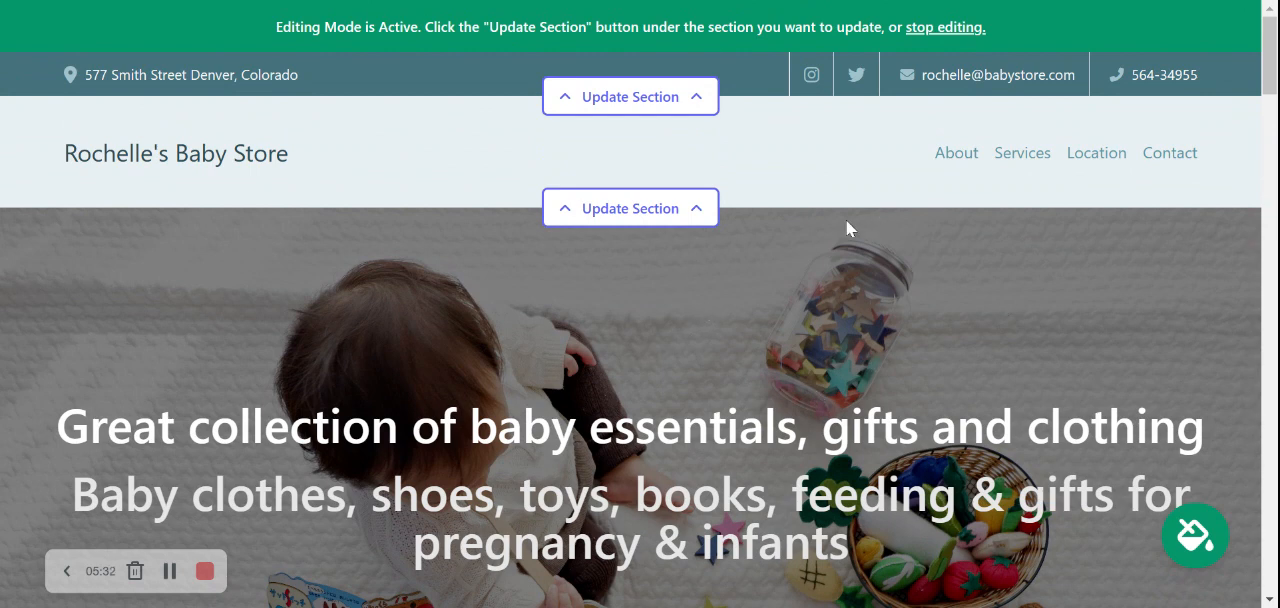
{"action": "left_click", "coordinate": [1205, 545]}
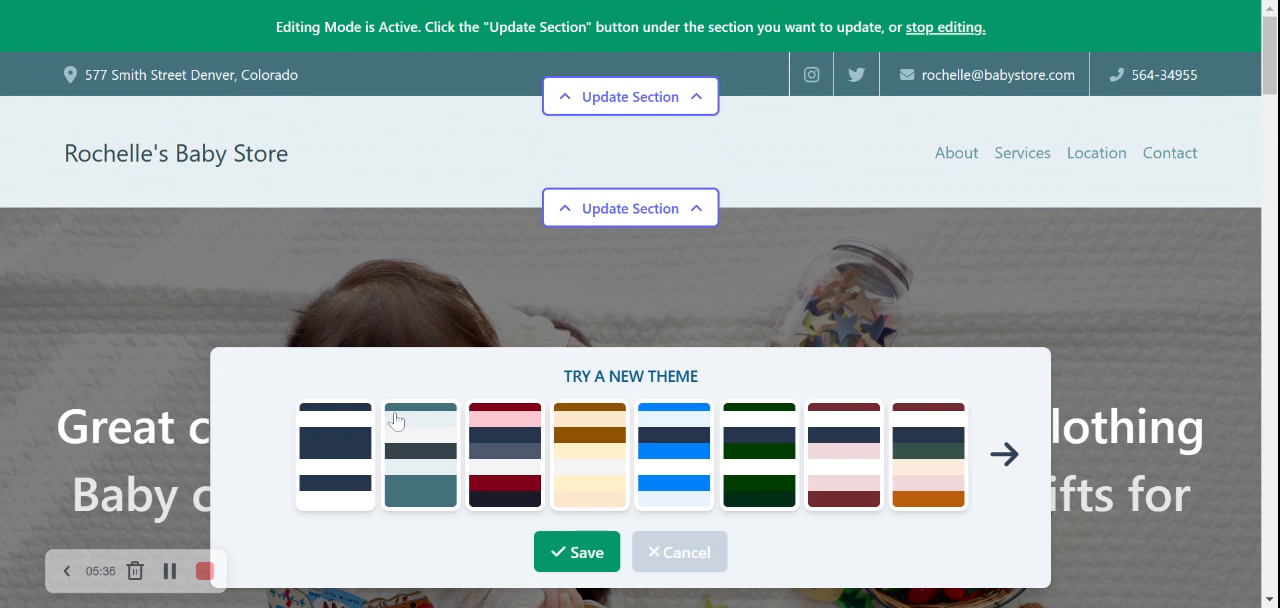
{"action": "left_click", "coordinate": [338, 442]}
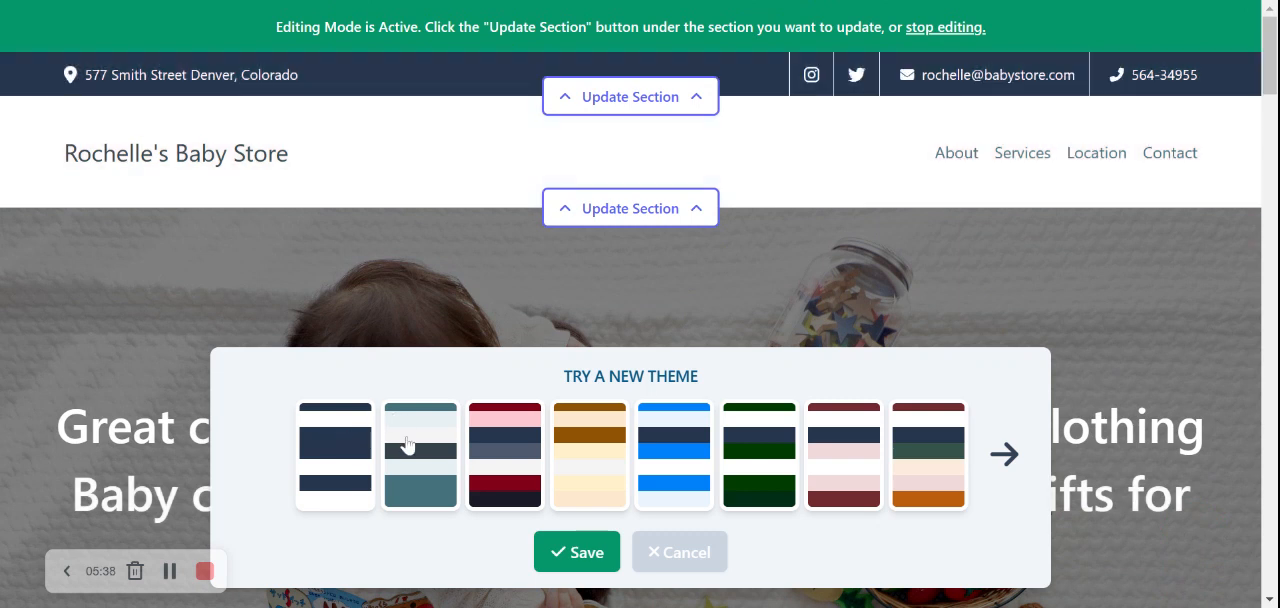
{"action": "left_click", "coordinate": [580, 450]}
{"action": "left_click", "coordinate": [751, 458]}
{"action": "left_click", "coordinate": [880, 458]}
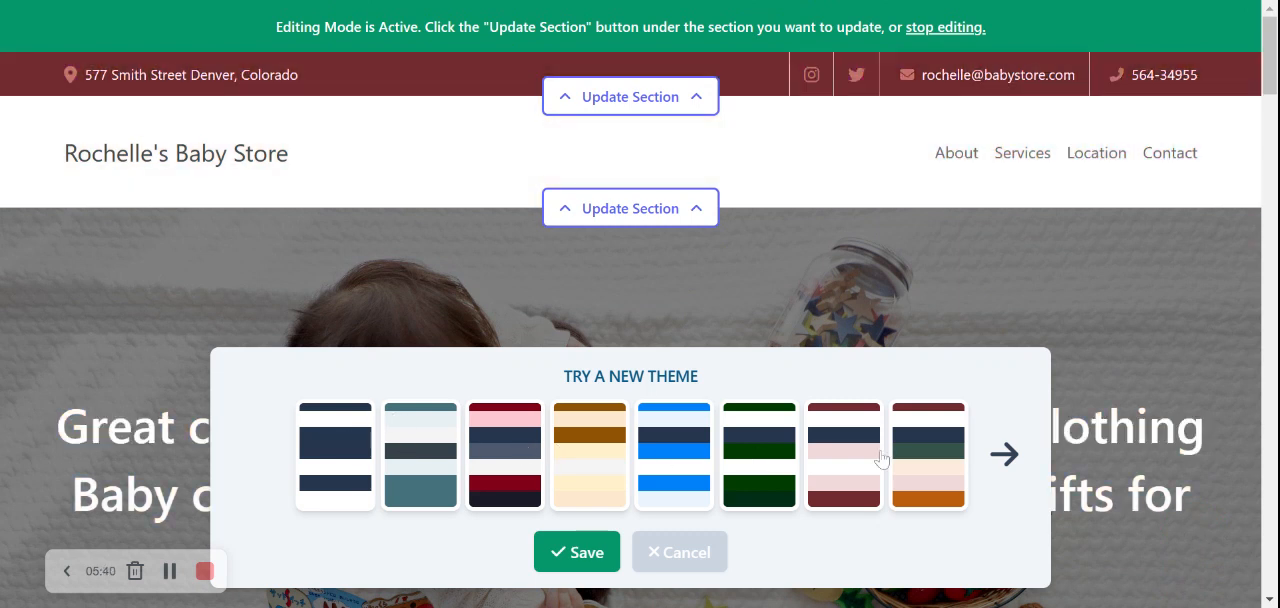
{"action": "left_click", "coordinate": [1004, 455]}
{"action": "left_click", "coordinate": [622, 442]}
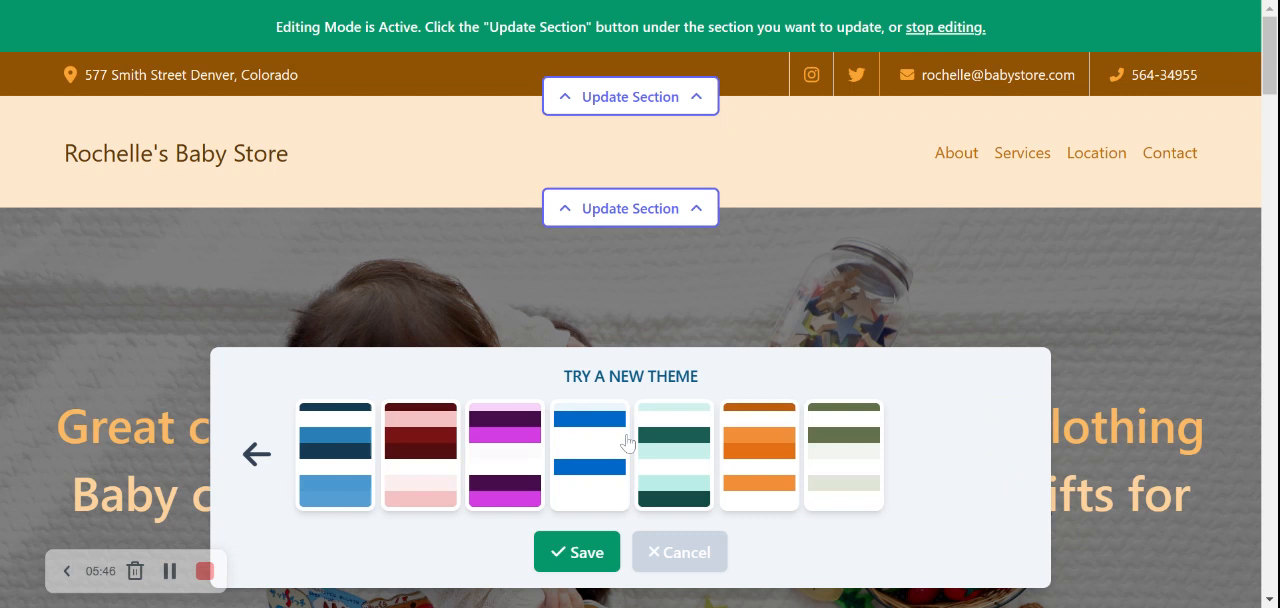
{"action": "left_click", "coordinate": [840, 450]}
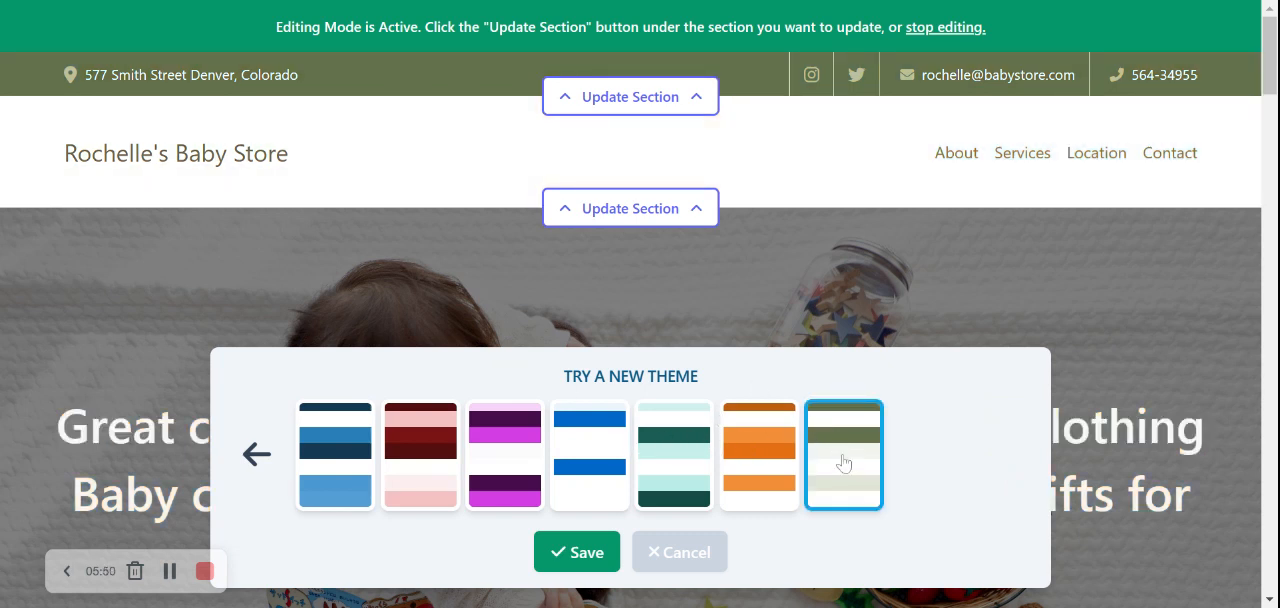
Apply the mint and dark teal color theme to the site and save it.
{"action": "left_click", "coordinate": [682, 446]}
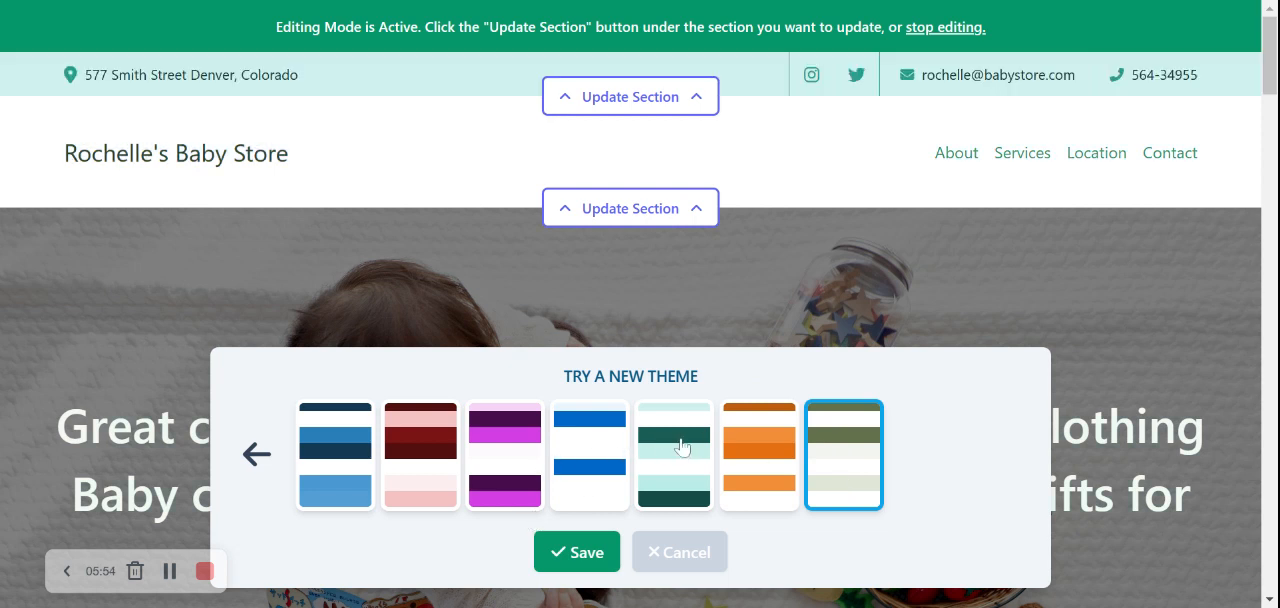
{"action": "left_click", "coordinate": [682, 446]}
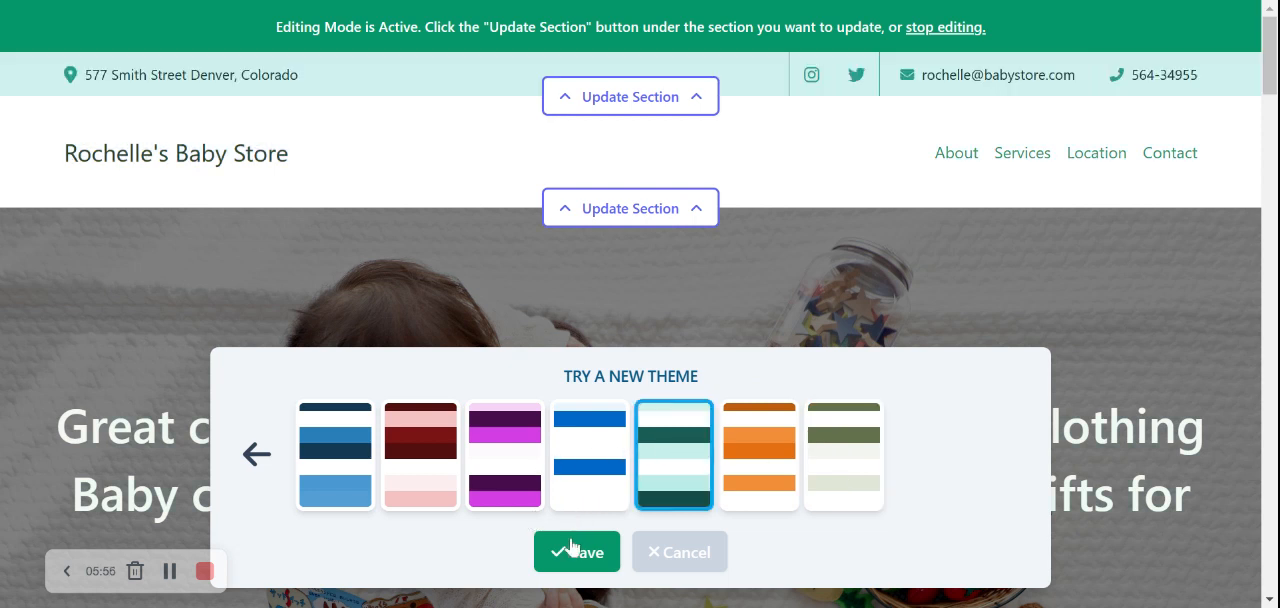
{"action": "left_click", "coordinate": [476, 303]}
Examine the new theme's colors on the hero banner, the store introduction and the About Us section.
{"action": "scroll", "coordinate": [476, 295], "scroll_direction": "down", "scroll_amount": 3}
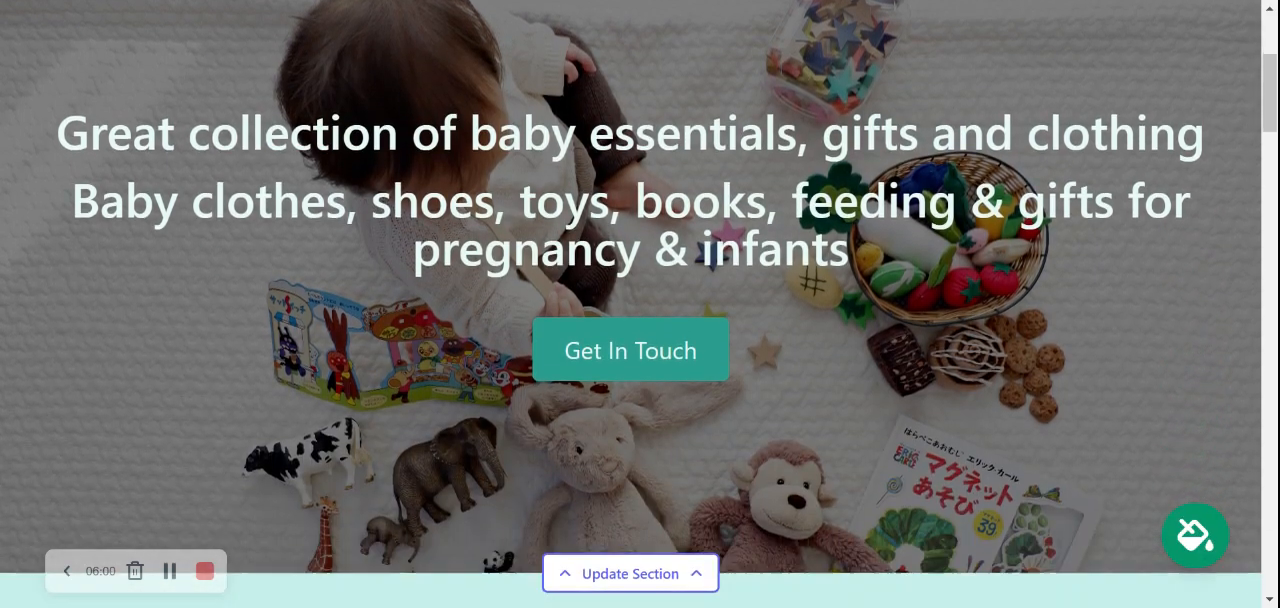
{"action": "scroll", "coordinate": [640, 304], "scroll_direction": "down", "scroll_amount": 7}
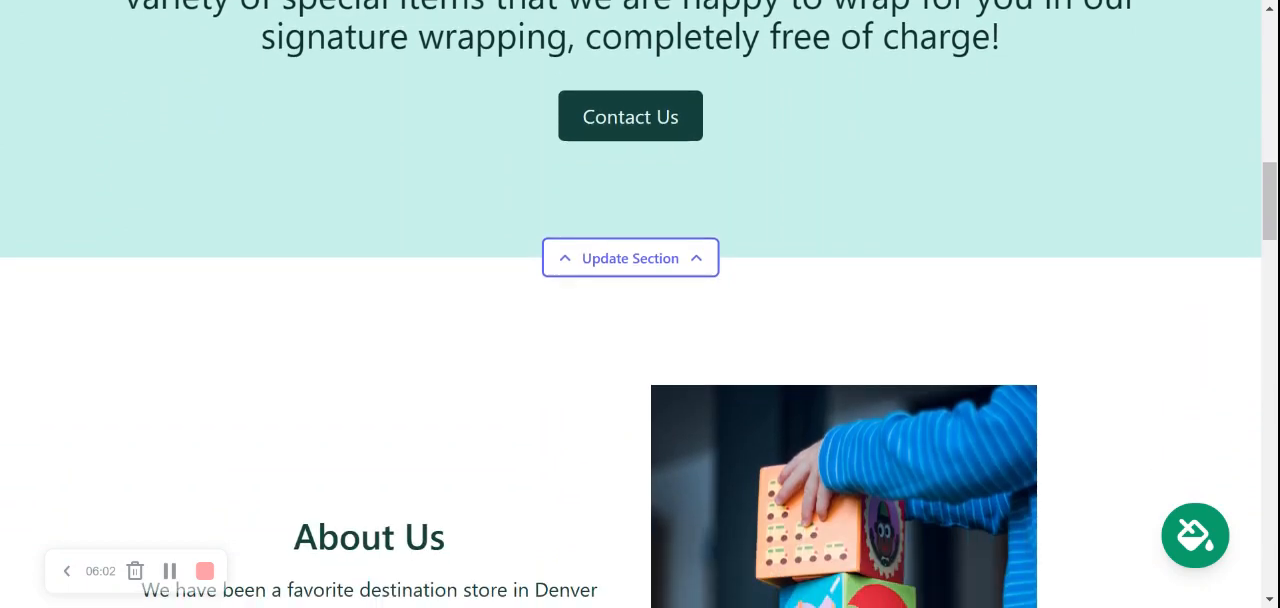
{"action": "scroll", "coordinate": [640, 304], "scroll_direction": "down", "scroll_amount": 5}
{"action": "scroll", "coordinate": [640, 304], "scroll_direction": "up", "scroll_amount": 1}
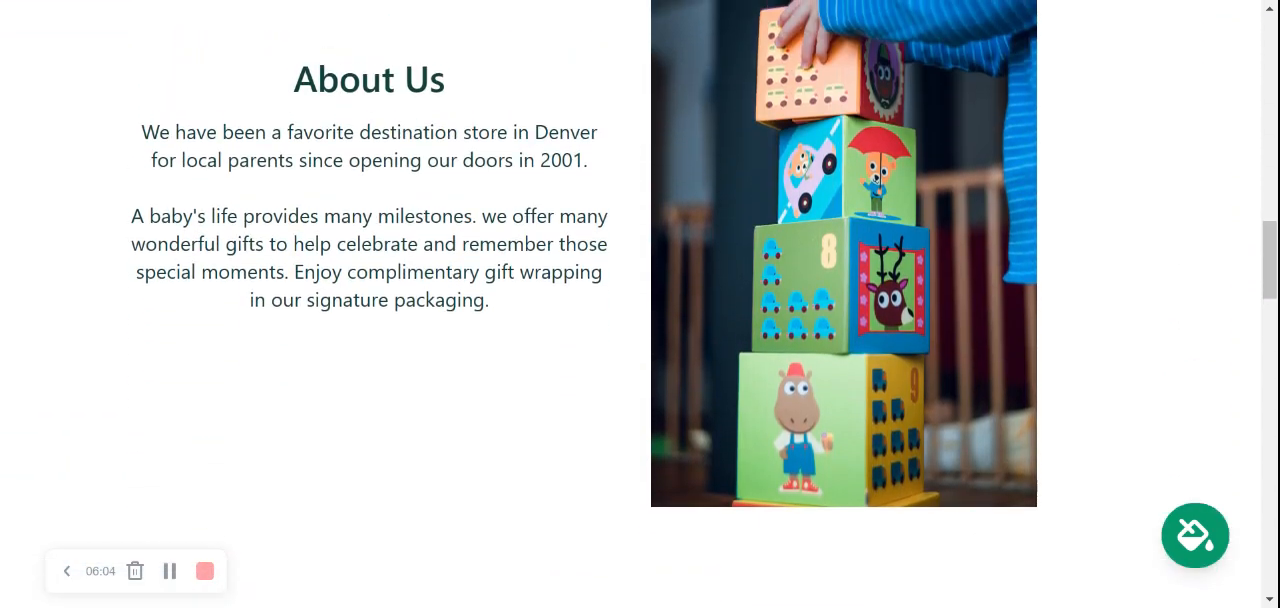
{"action": "scroll", "coordinate": [640, 304], "scroll_direction": "up", "scroll_amount": 8}
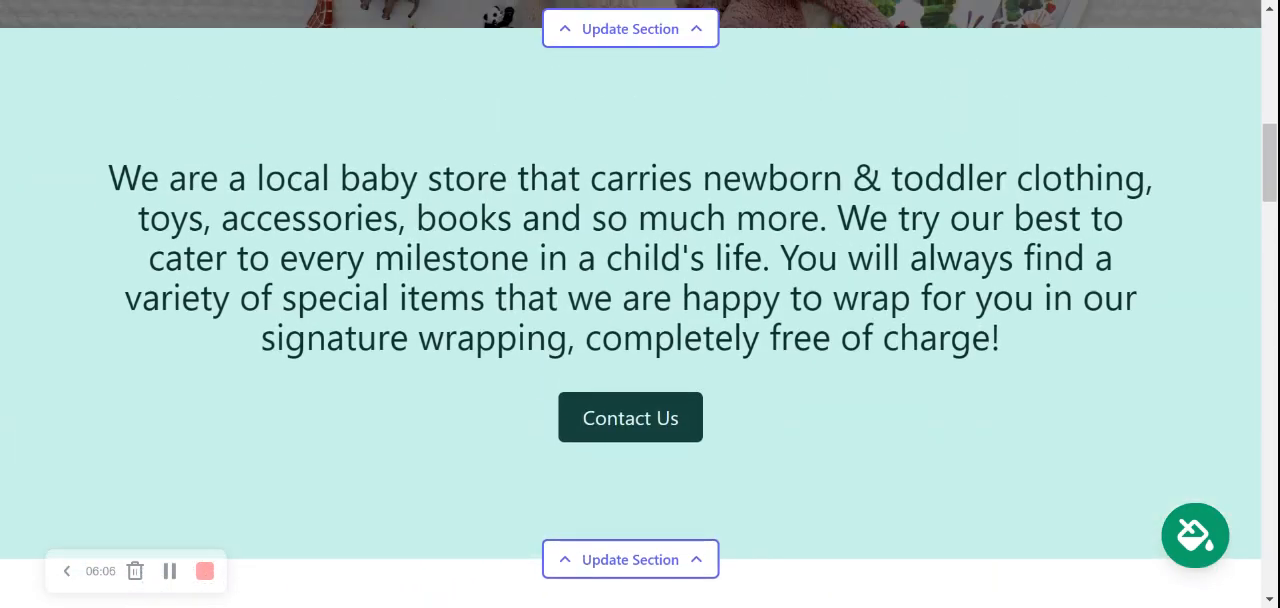
{"action": "scroll", "coordinate": [640, 304], "scroll_direction": "up", "scroll_amount": 8}
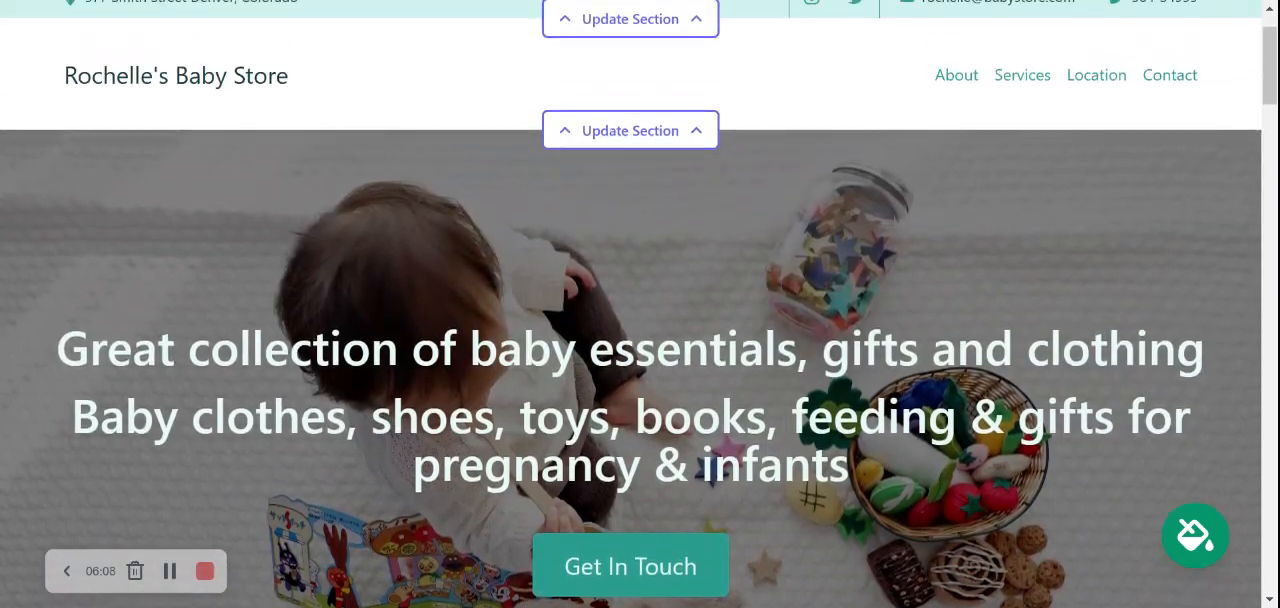
Upload the Mighty Sites image as the logo of the header section and save it.
{"action": "scroll", "coordinate": [640, 304], "scroll_direction": "up", "scroll_amount": 1}
{"action": "left_click", "coordinate": [666, 224]}
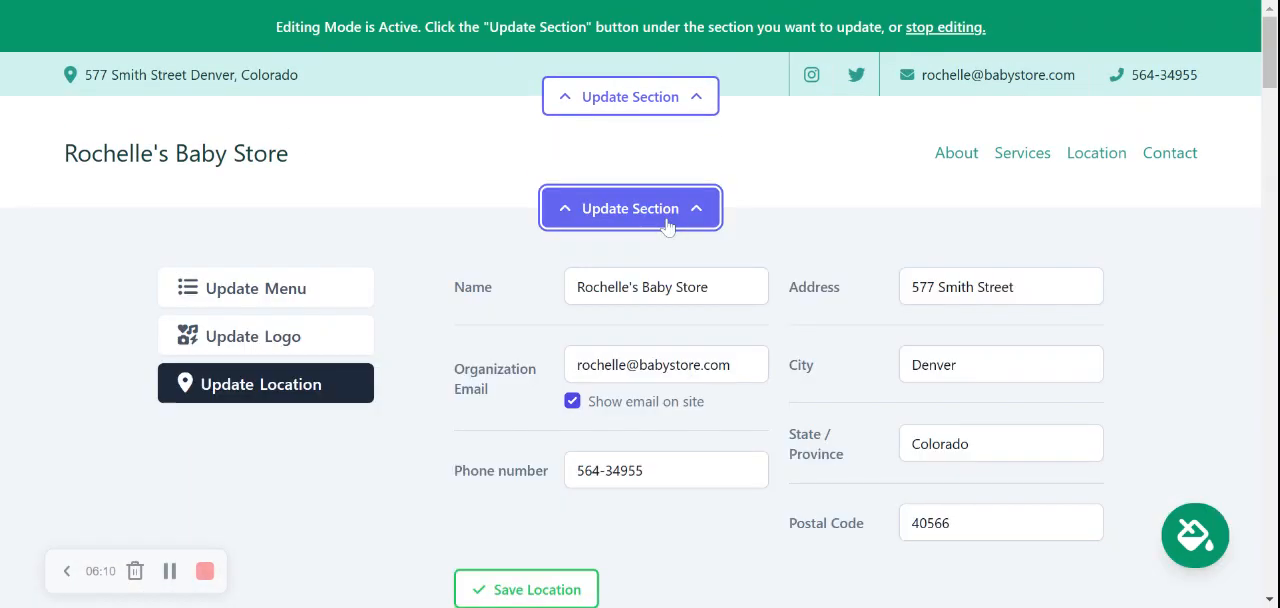
{"action": "left_click", "coordinate": [290, 336]}
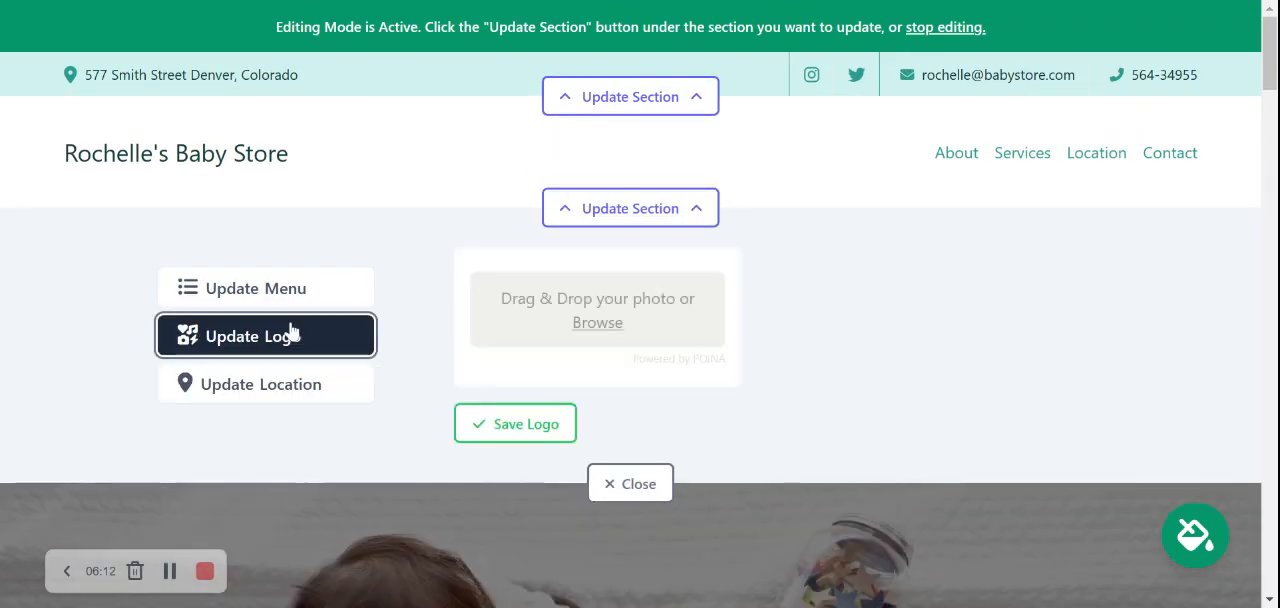
{"action": "left_click", "coordinate": [602, 328]}
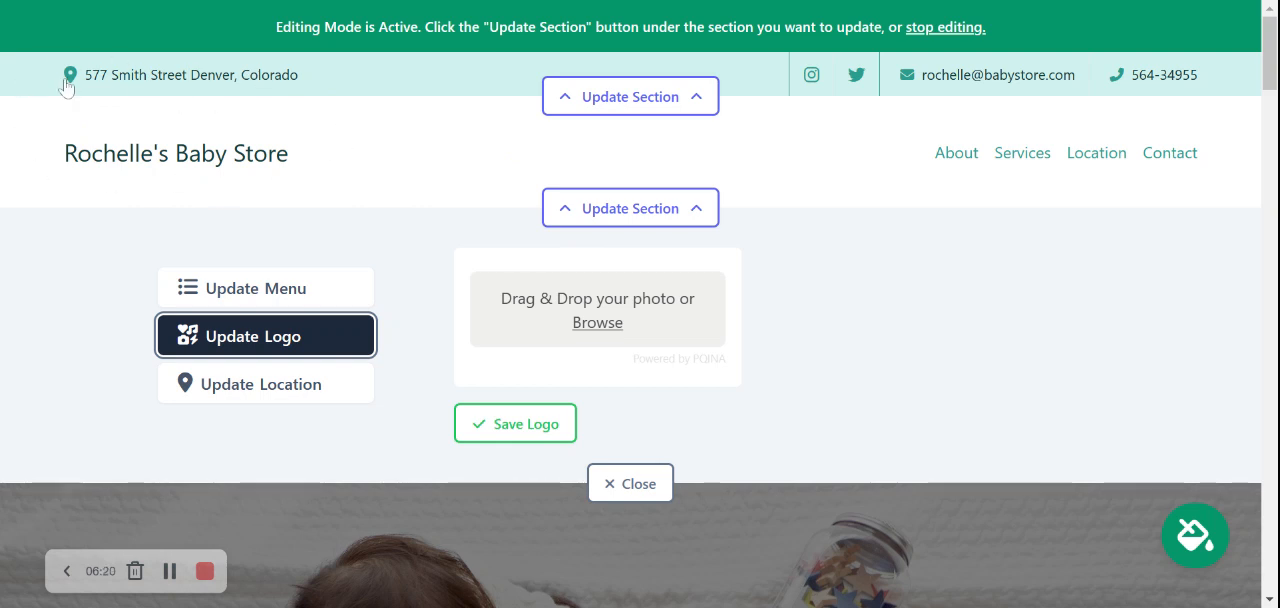
{"action": "left_click", "coordinate": [603, 331]}
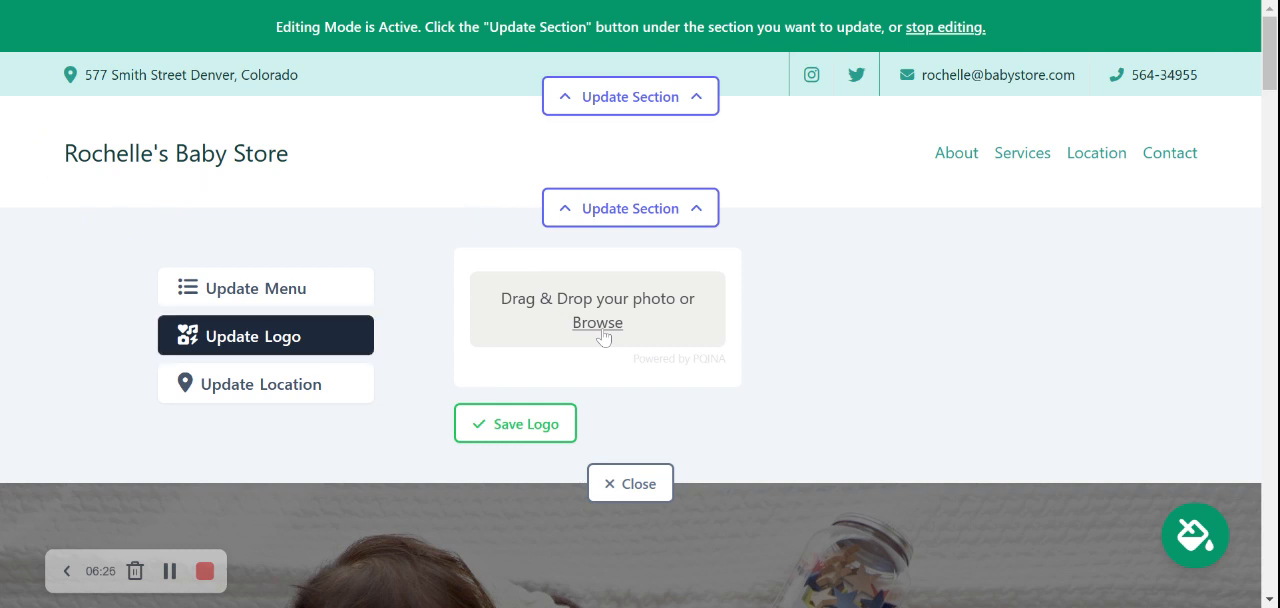
{"action": "double_click", "coordinate": [630, 97]}
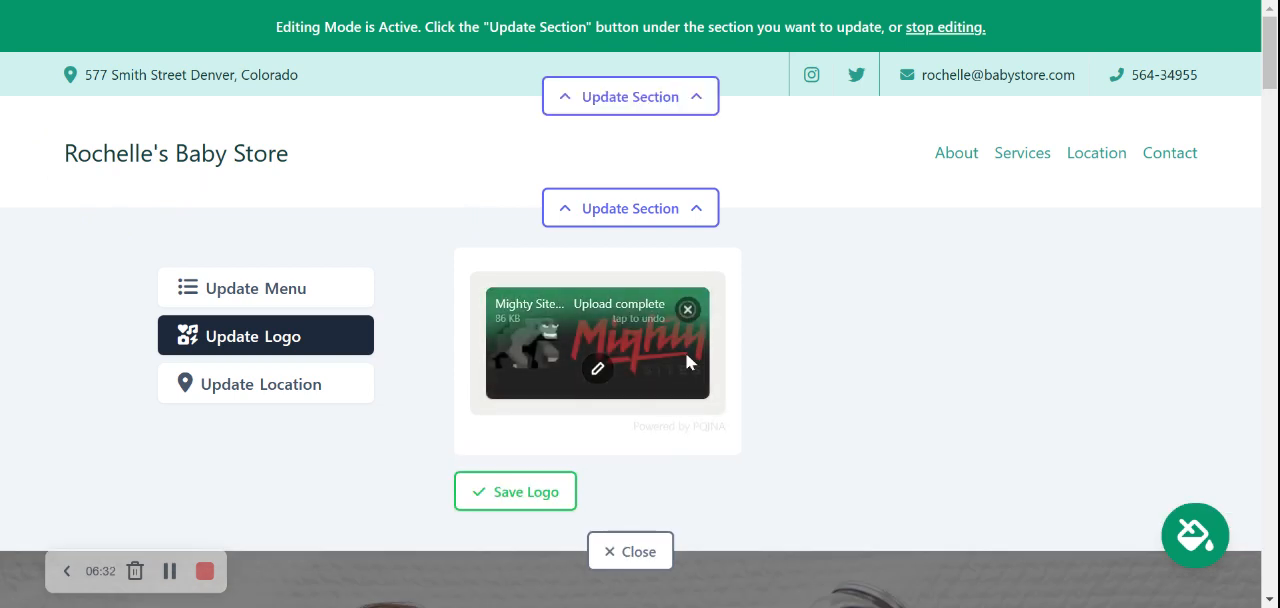
{"action": "left_click", "coordinate": [511, 487]}
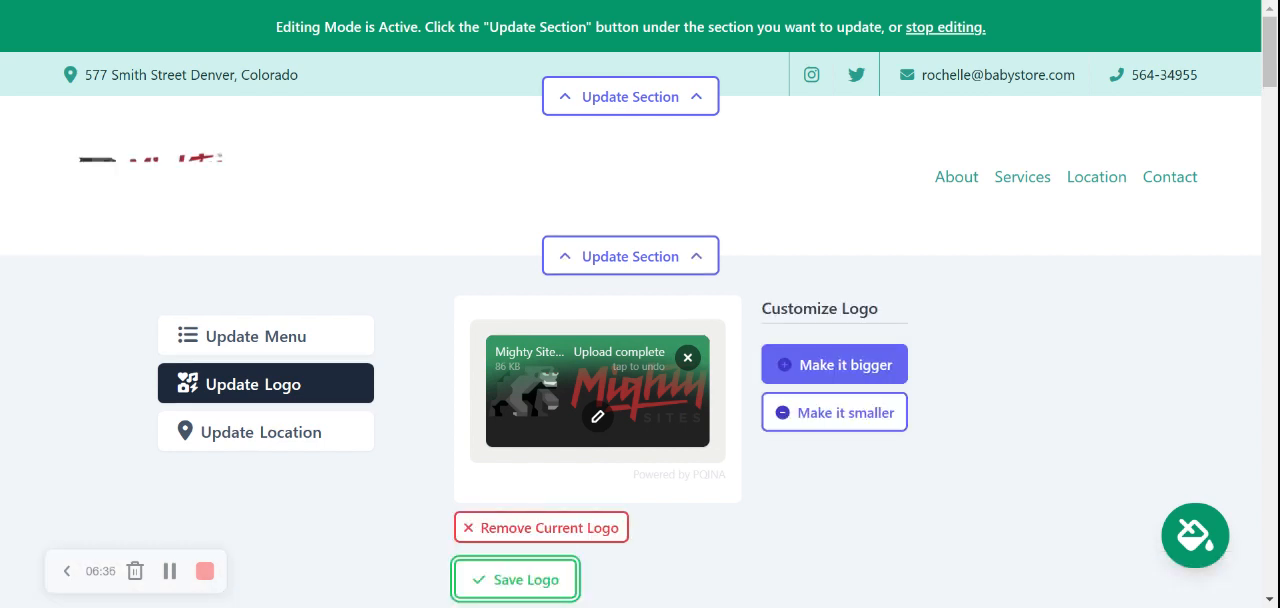
Make the header logo one size bigger, save it, and close the header's section editor.
{"action": "left_click", "coordinate": [810, 373]}
{"action": "left_click", "coordinate": [836, 438]}
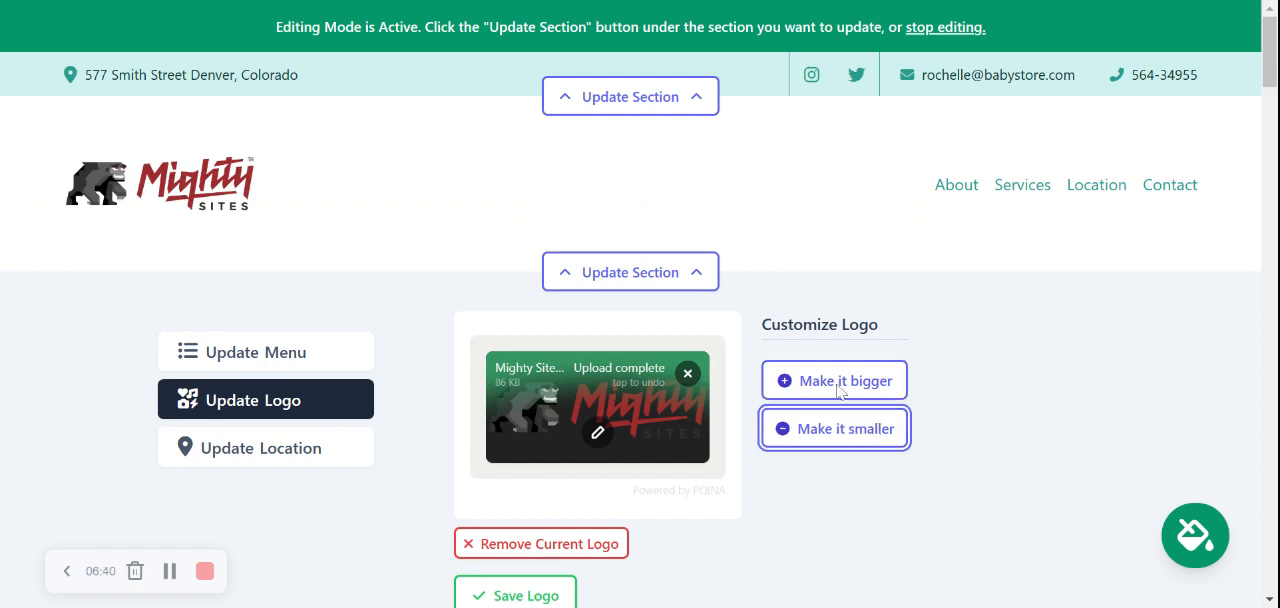
{"action": "left_click", "coordinate": [850, 368]}
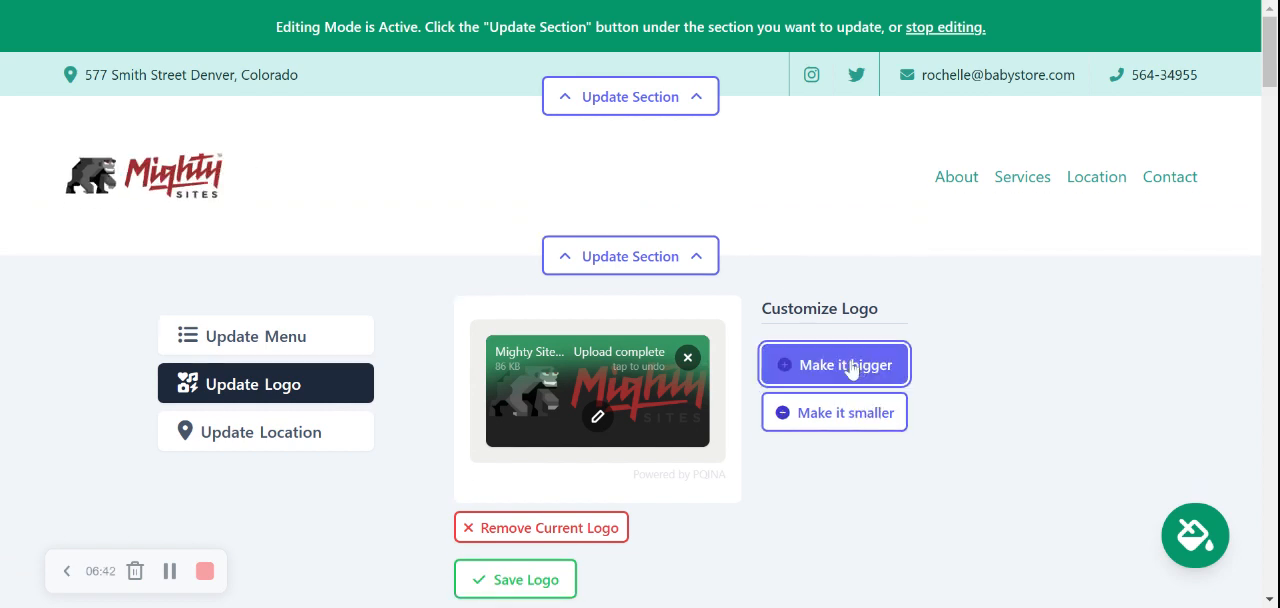
{"action": "left_click", "coordinate": [500, 592]}
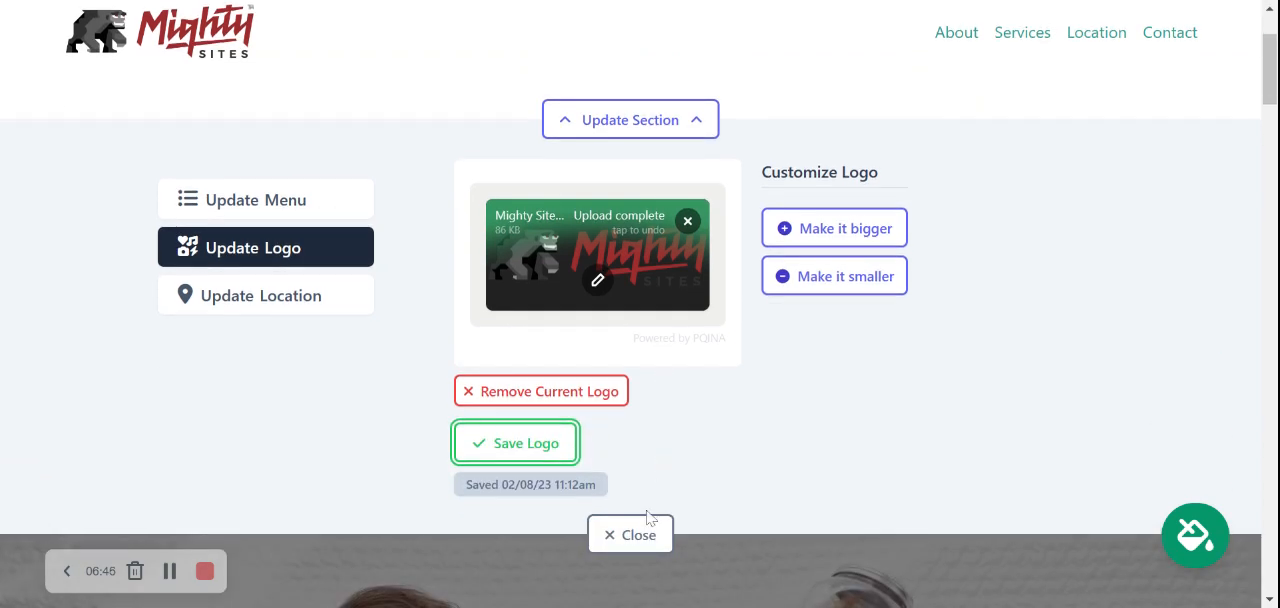
{"action": "left_click", "coordinate": [647, 526]}
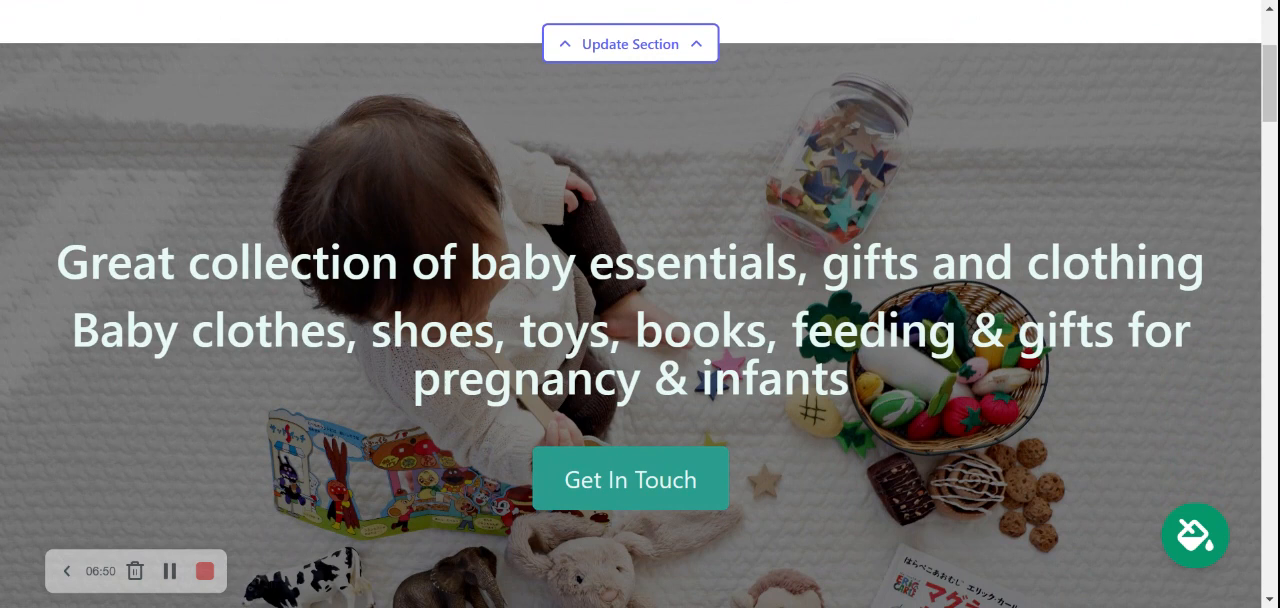
Open the hero banner's content for editing and set its button text to "Get Directions".
{"action": "scroll", "coordinate": [640, 304], "scroll_direction": "down", "scroll_amount": 3}
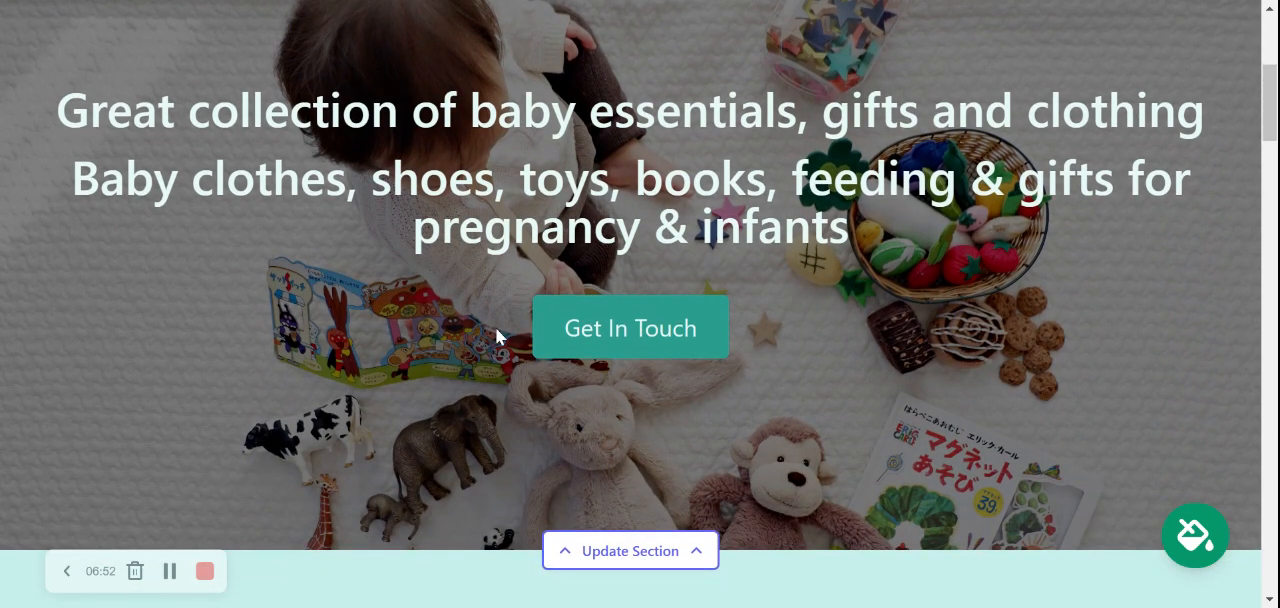
{"action": "scroll", "coordinate": [367, 325], "scroll_direction": "down", "scroll_amount": 3}
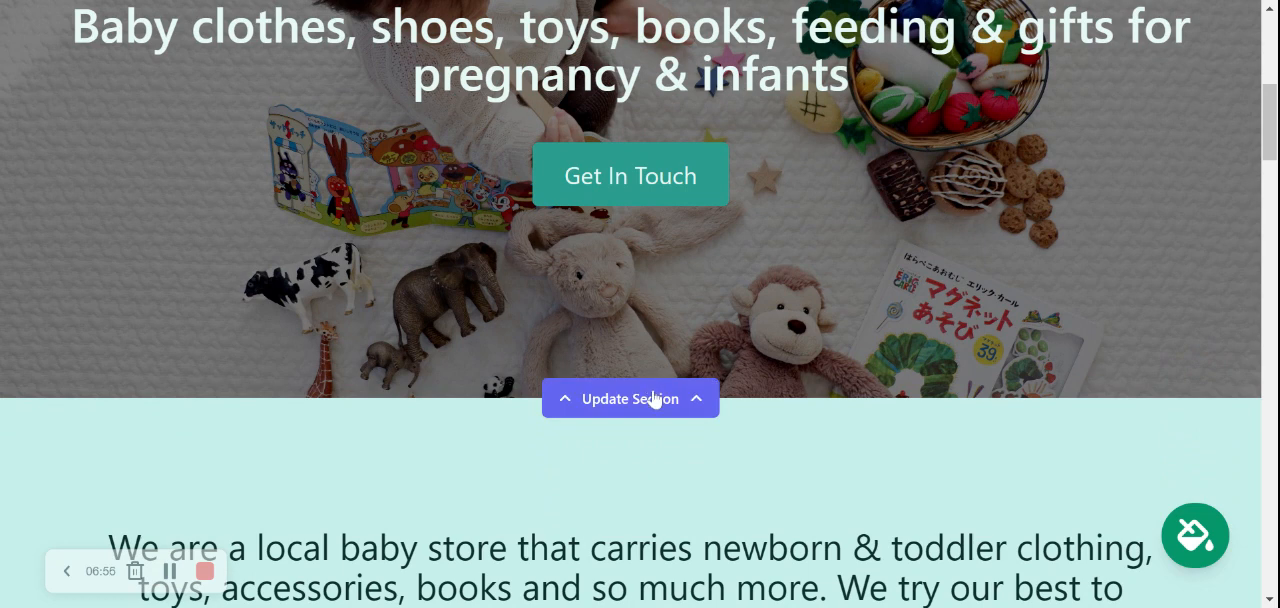
{"action": "left_click", "coordinate": [653, 399]}
{"action": "scroll", "coordinate": [766, 258], "scroll_direction": "down", "scroll_amount": 5}
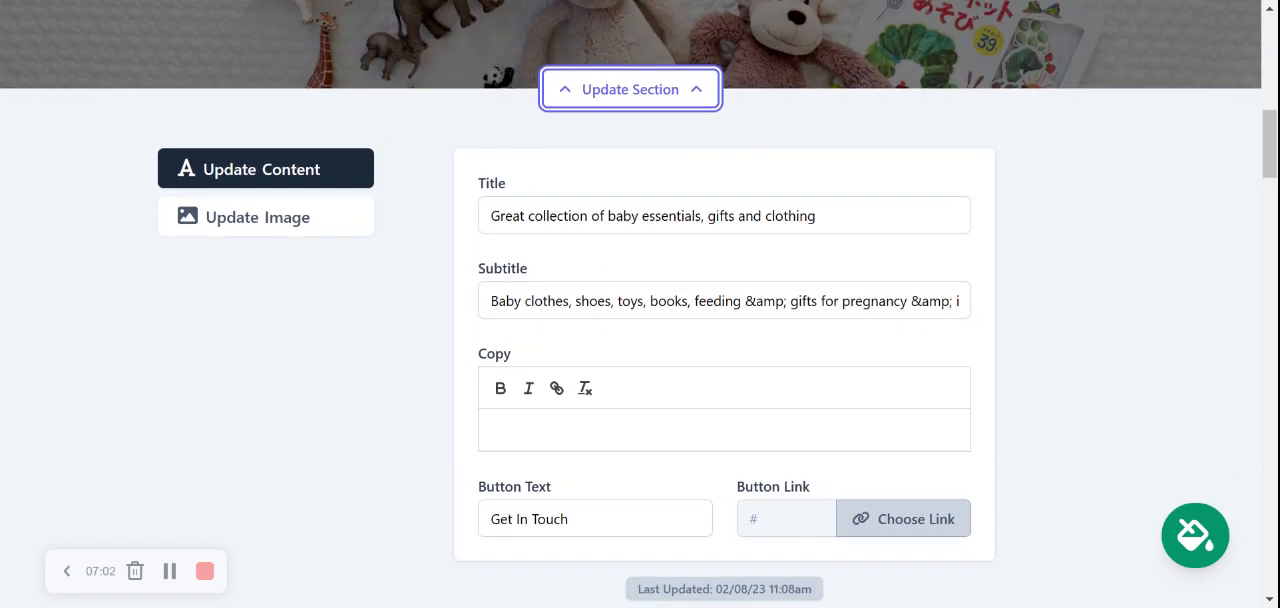
{"action": "scroll", "coordinate": [616, 170], "scroll_direction": "up", "scroll_amount": 5}
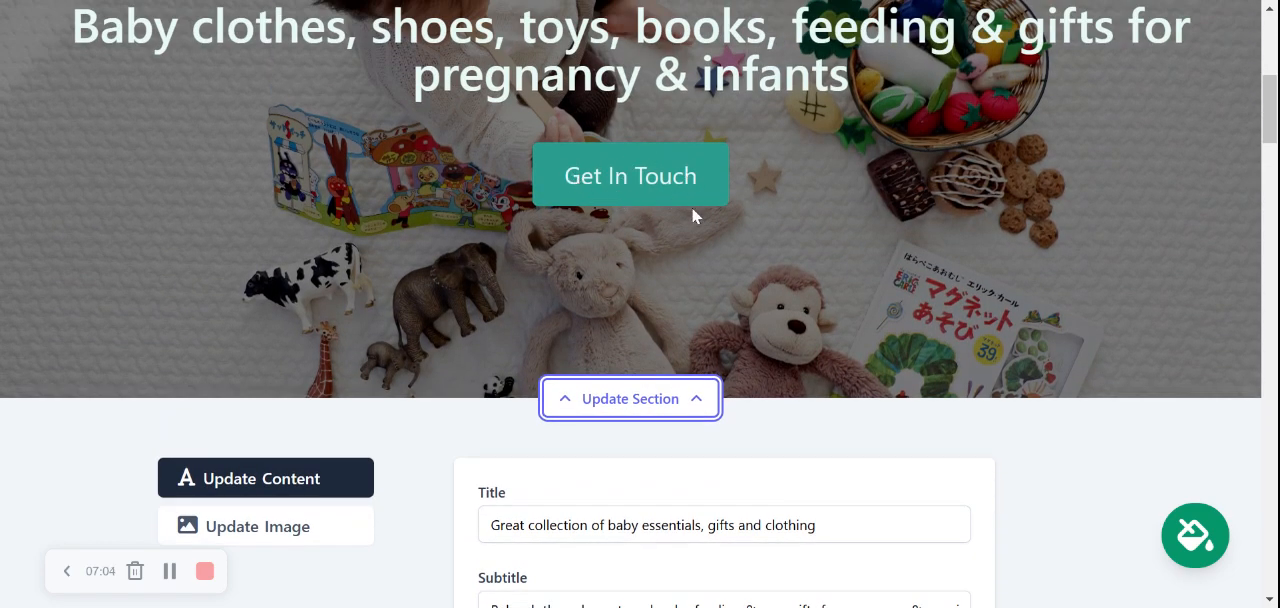
{"action": "scroll", "coordinate": [695, 212], "scroll_direction": "down", "scroll_amount": 3}
{"action": "scroll", "coordinate": [697, 212], "scroll_direction": "down", "scroll_amount": 5}
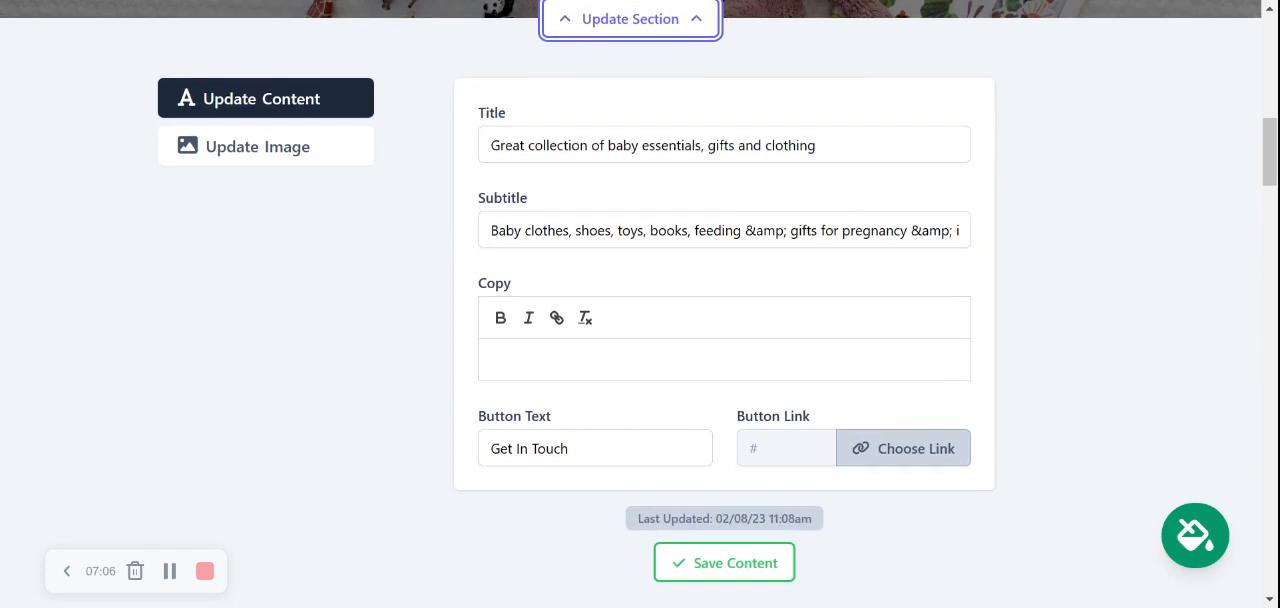
{"action": "triple_click", "coordinate": [550, 448]}
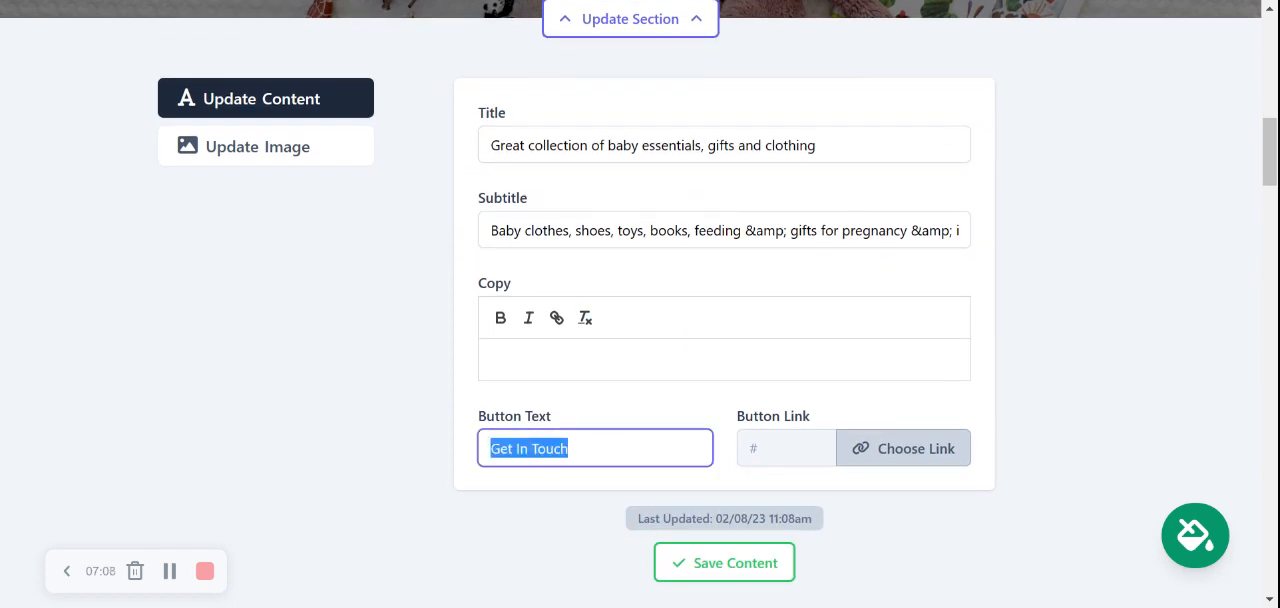
{"action": "type", "text": "Get Directions"}
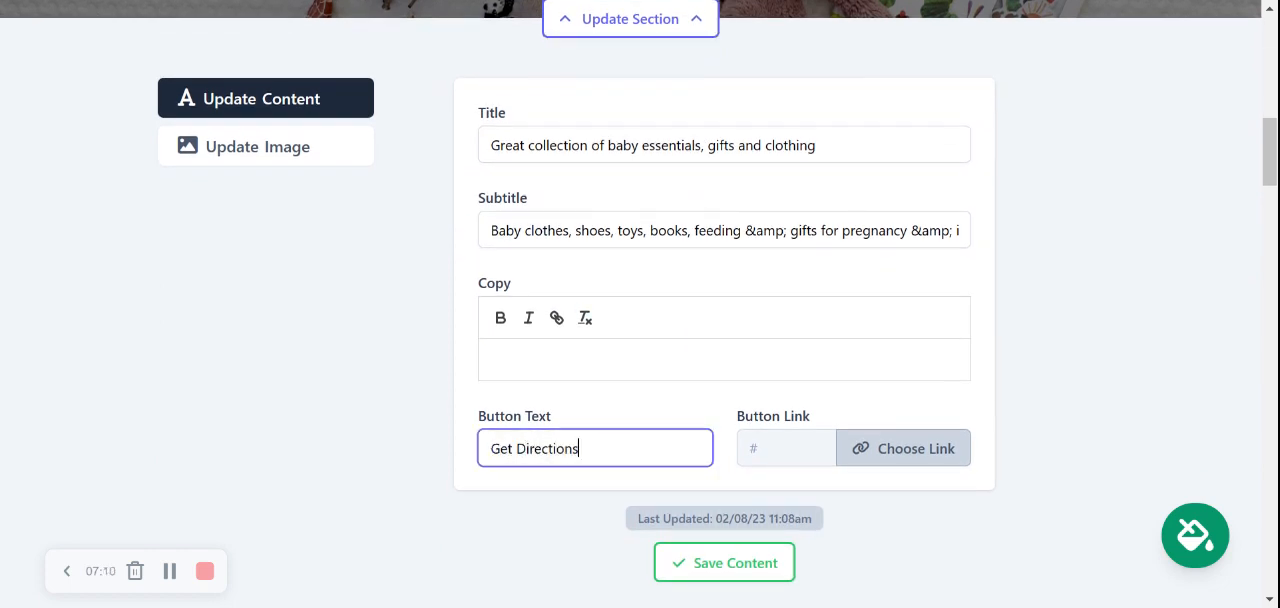
Link the hero banner's Get Directions button to the Directions Link action and save the content.
{"action": "left_click", "coordinate": [871, 448]}
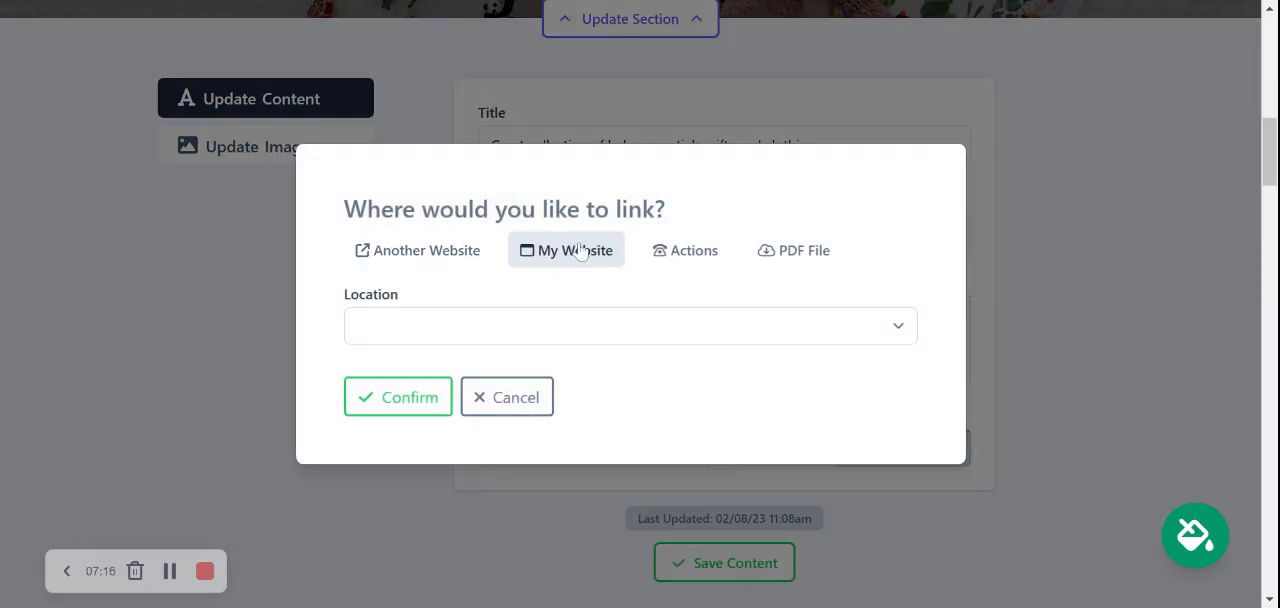
{"action": "left_click", "coordinate": [448, 254]}
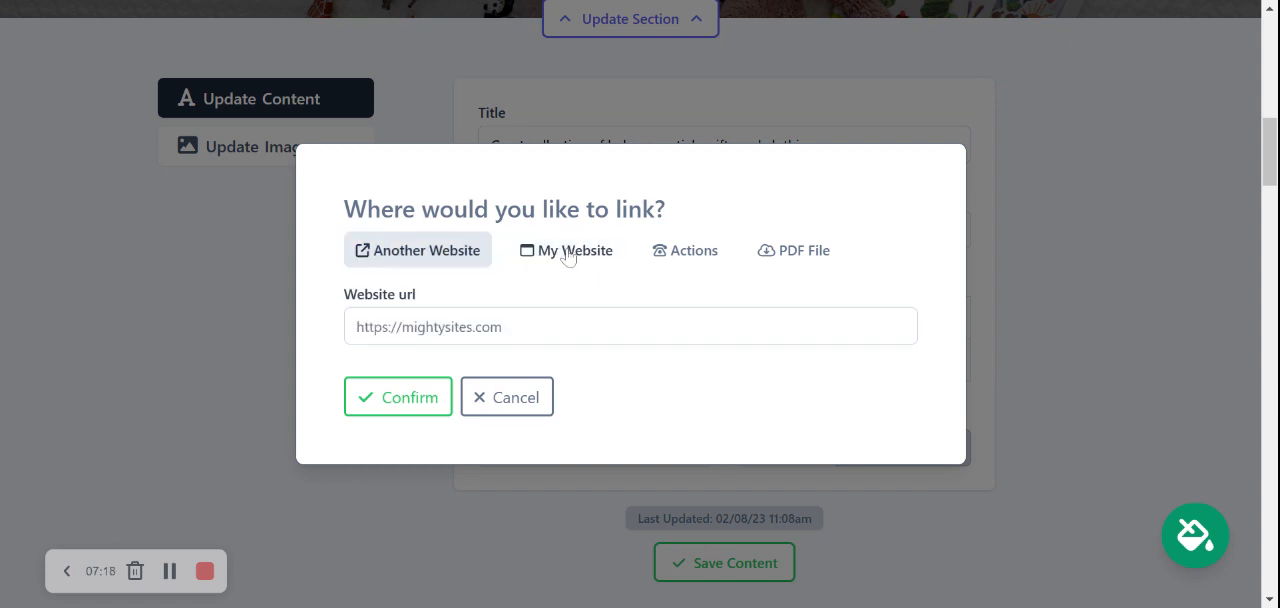
{"action": "left_click", "coordinate": [568, 256]}
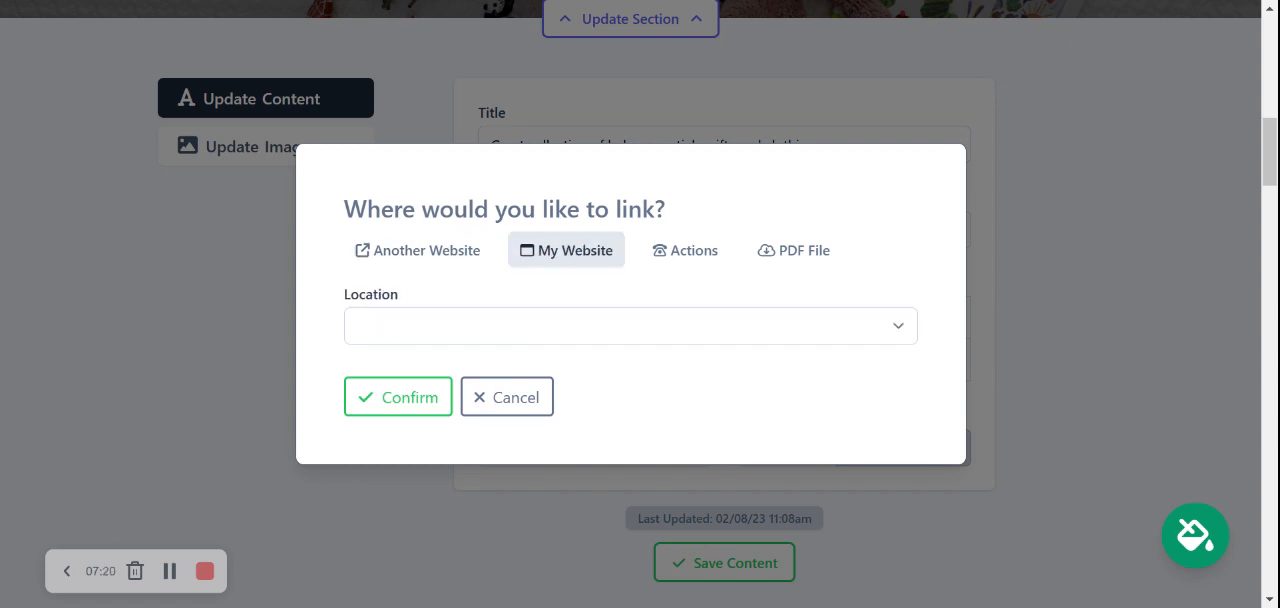
{"action": "left_click", "coordinate": [709, 251]}
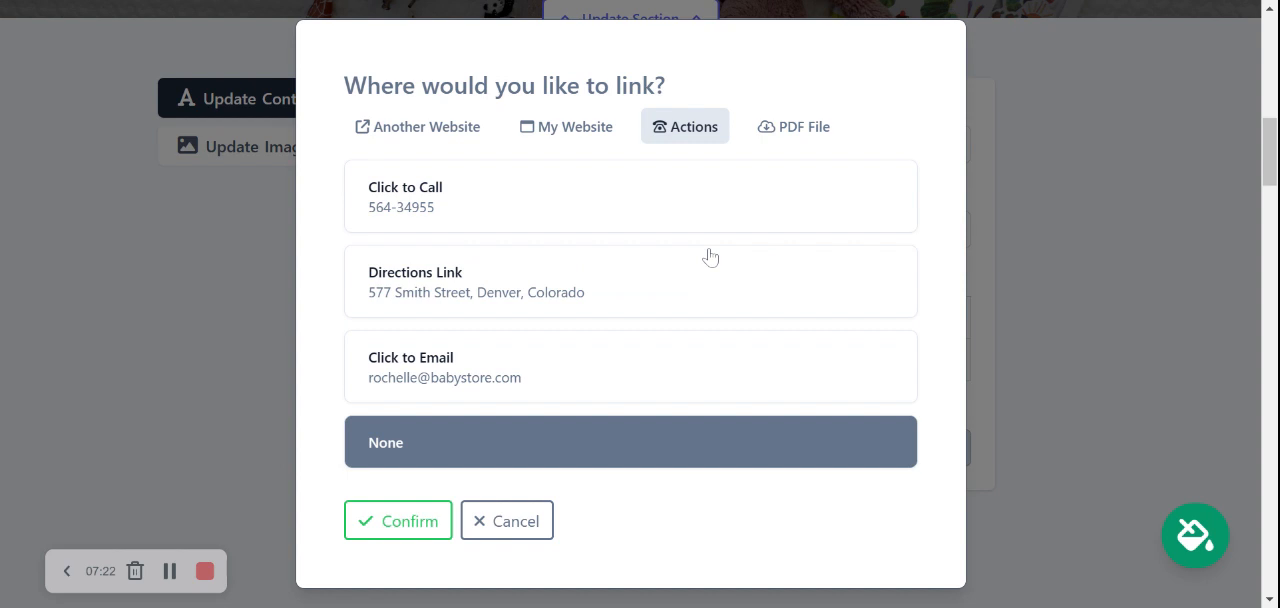
{"action": "left_click", "coordinate": [505, 292]}
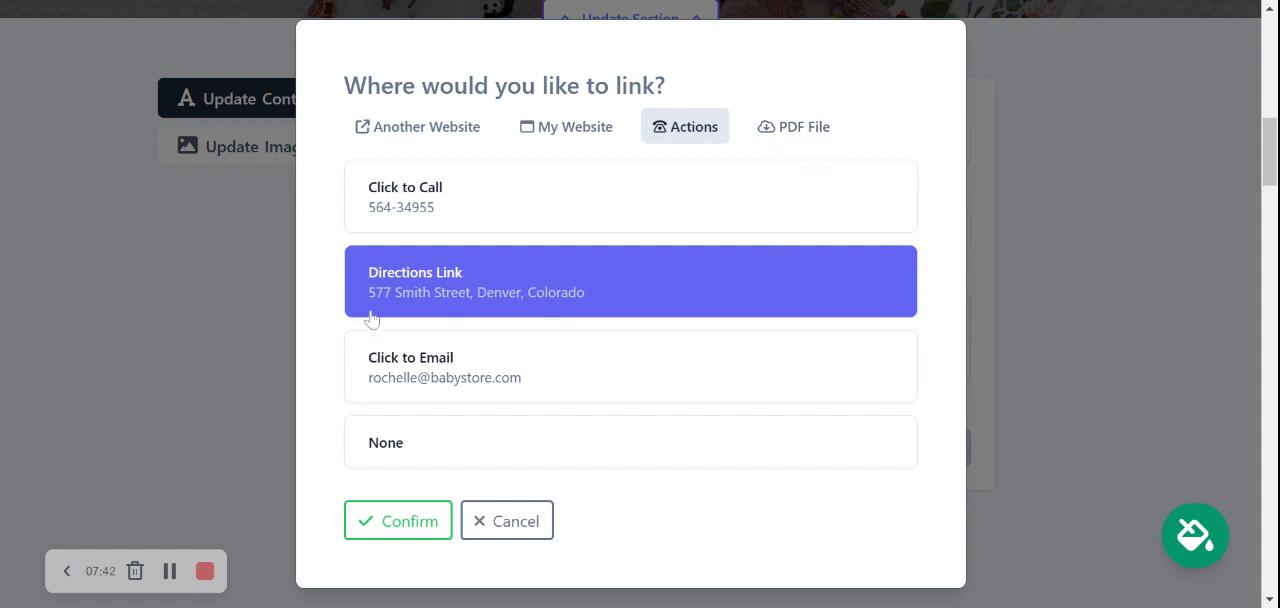
{"action": "left_click", "coordinate": [415, 514]}
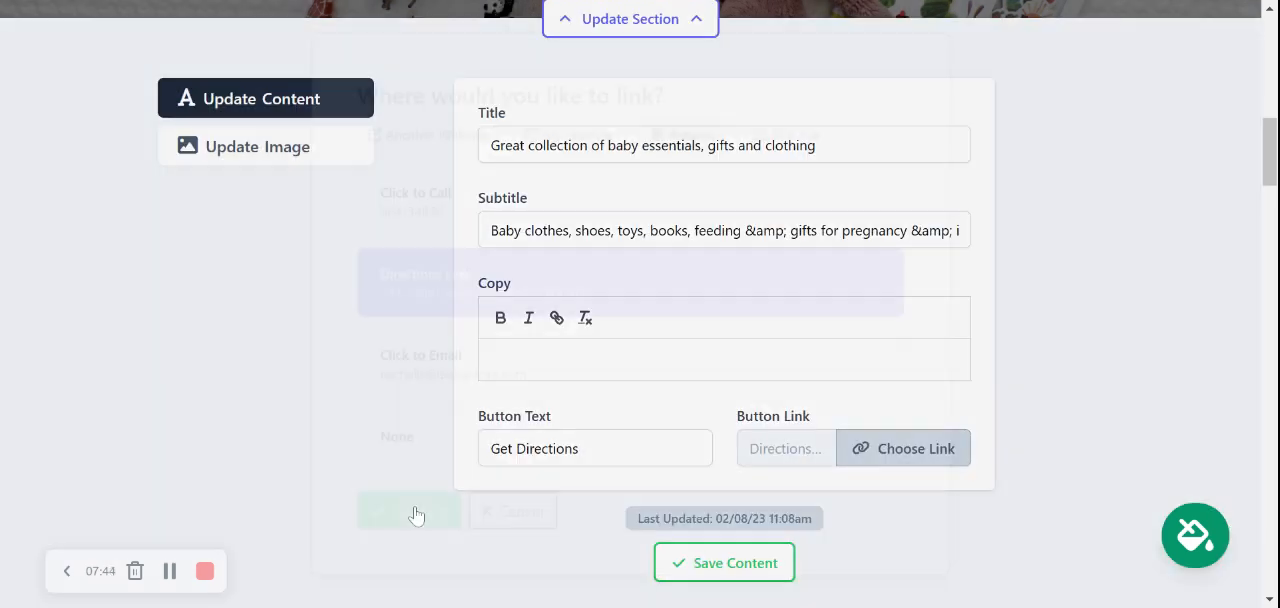
{"action": "left_click", "coordinate": [697, 563]}
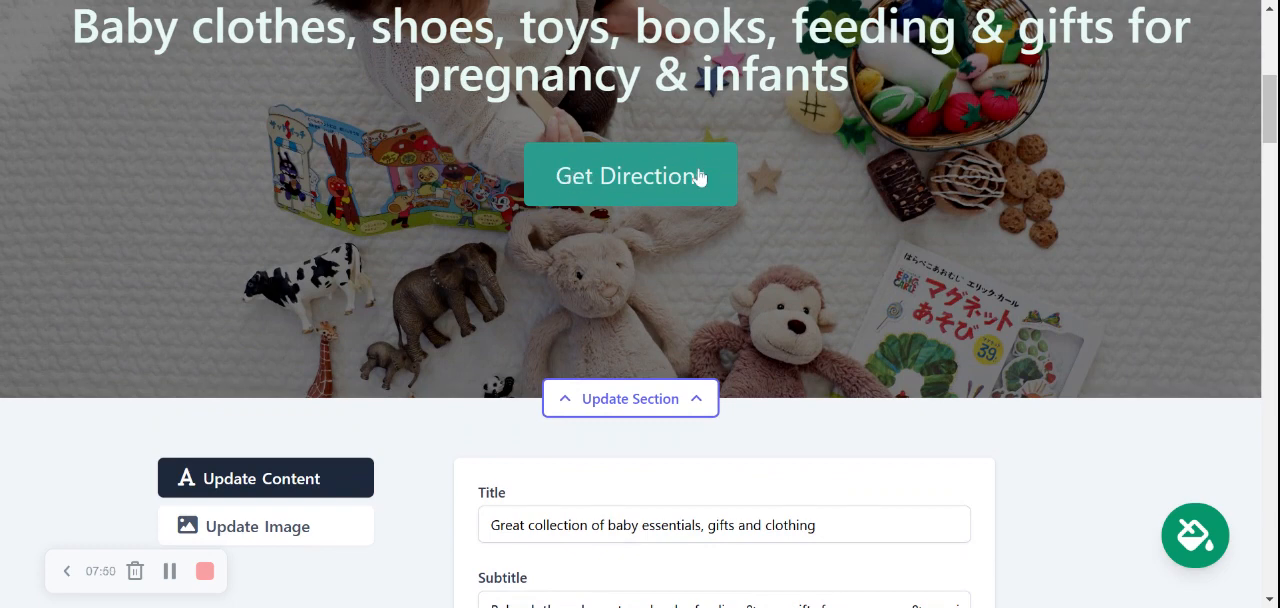
Open the hero banner's image settings and browse the photo library results for "Baby Store".
{"action": "scroll", "coordinate": [700, 177], "scroll_direction": "down", "scroll_amount": 3}
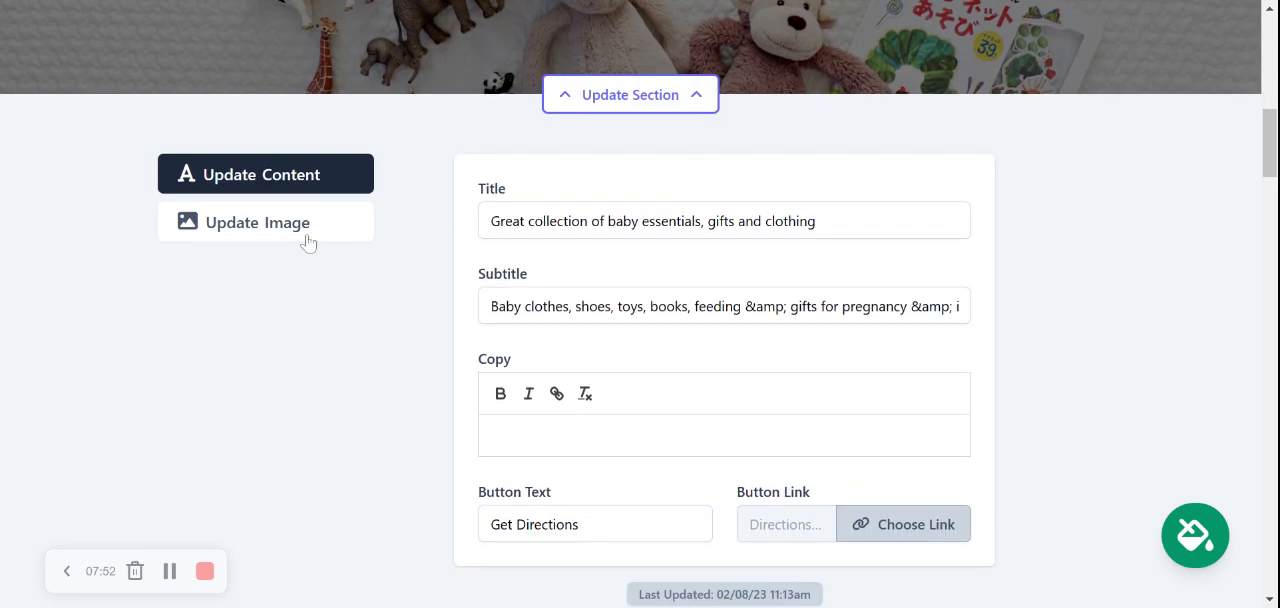
{"action": "left_click", "coordinate": [308, 243]}
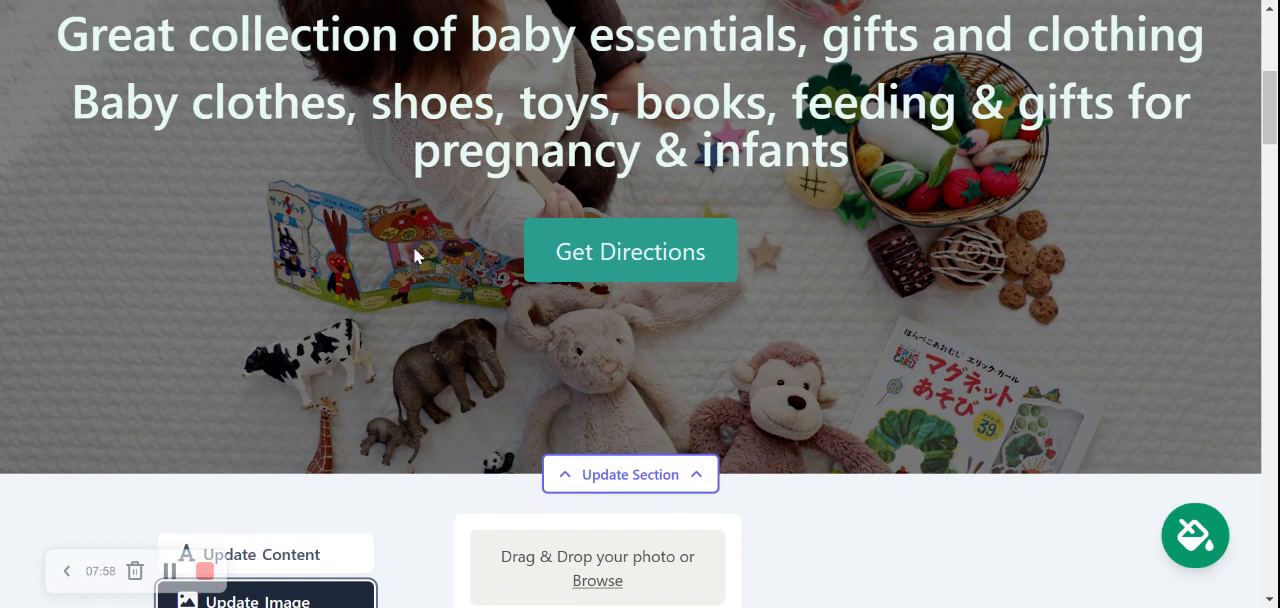
{"action": "scroll", "coordinate": [413, 246], "scroll_direction": "down", "scroll_amount": 2}
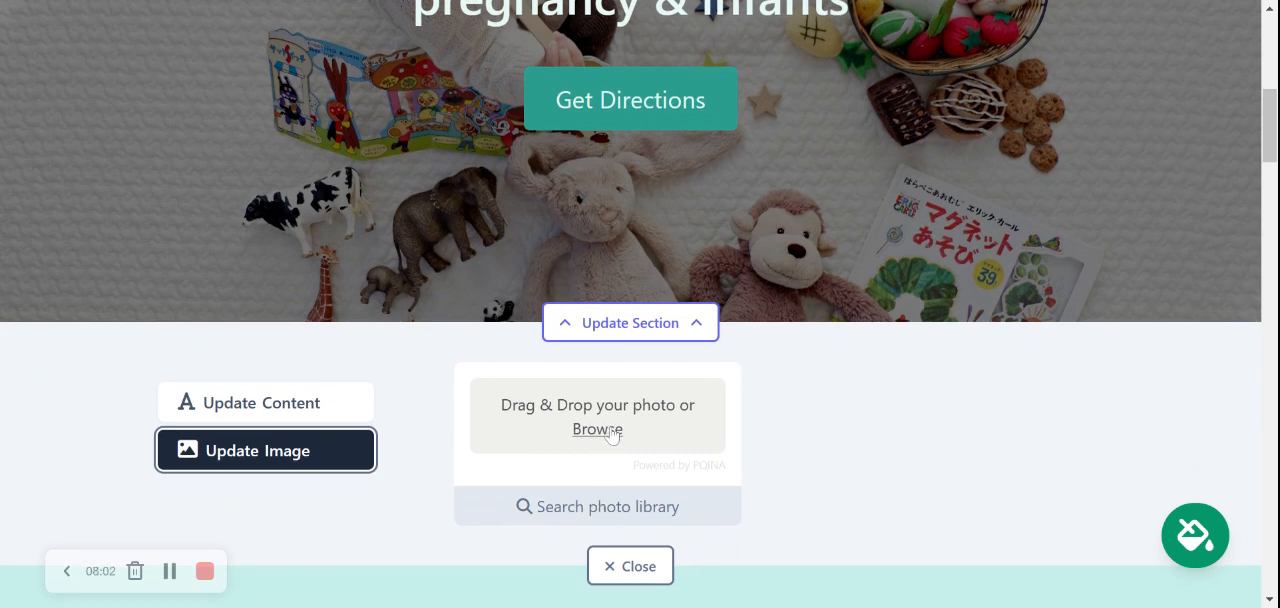
{"action": "left_click", "coordinate": [612, 433]}
{"action": "scroll", "coordinate": [638, 440], "scroll_direction": "down", "scroll_amount": 1}
{"action": "left_click", "coordinate": [639, 437]}
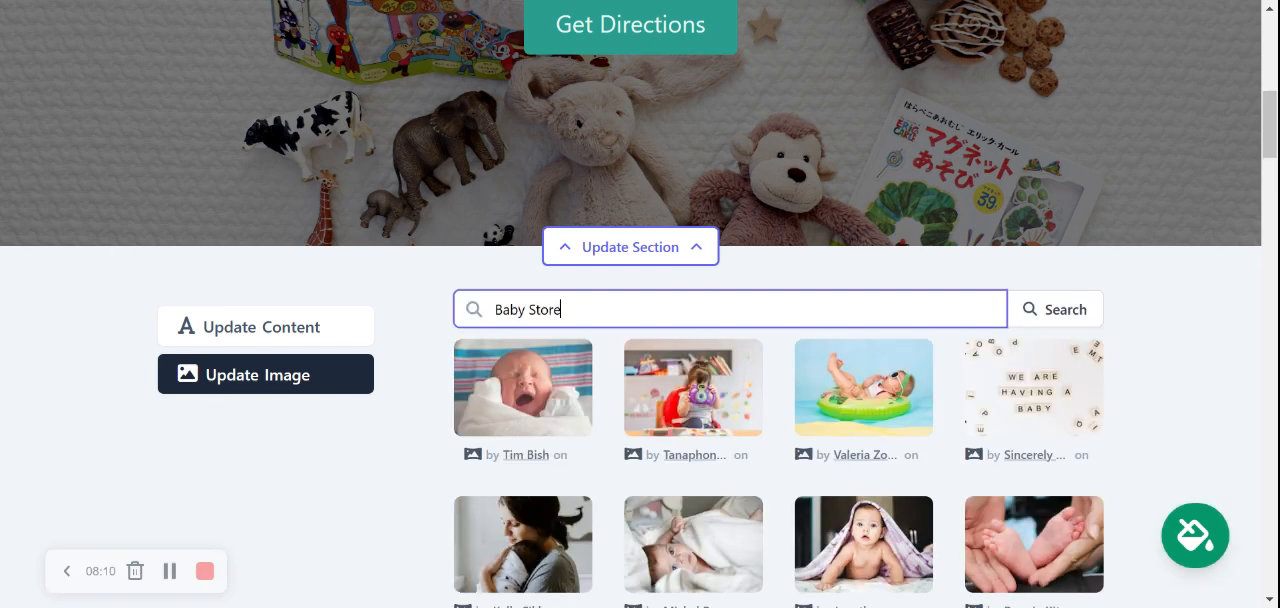
{"action": "scroll", "coordinate": [1178, 335], "scroll_direction": "down", "scroll_amount": 4}
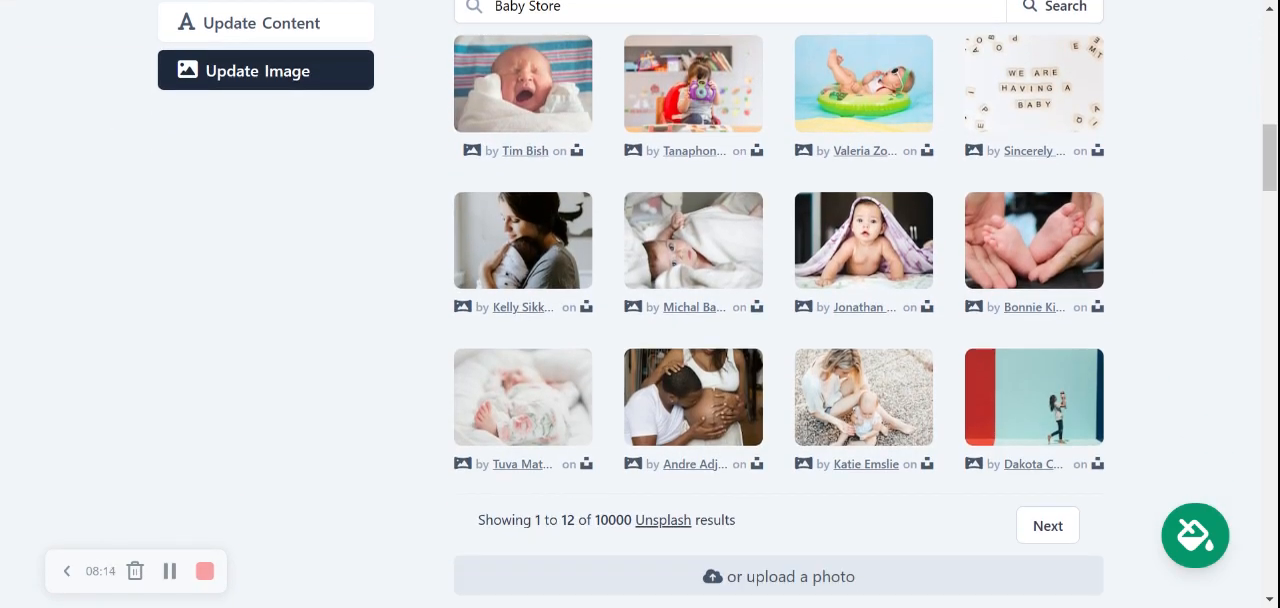
{"action": "scroll", "coordinate": [640, 300], "scroll_direction": "down", "scroll_amount": 1}
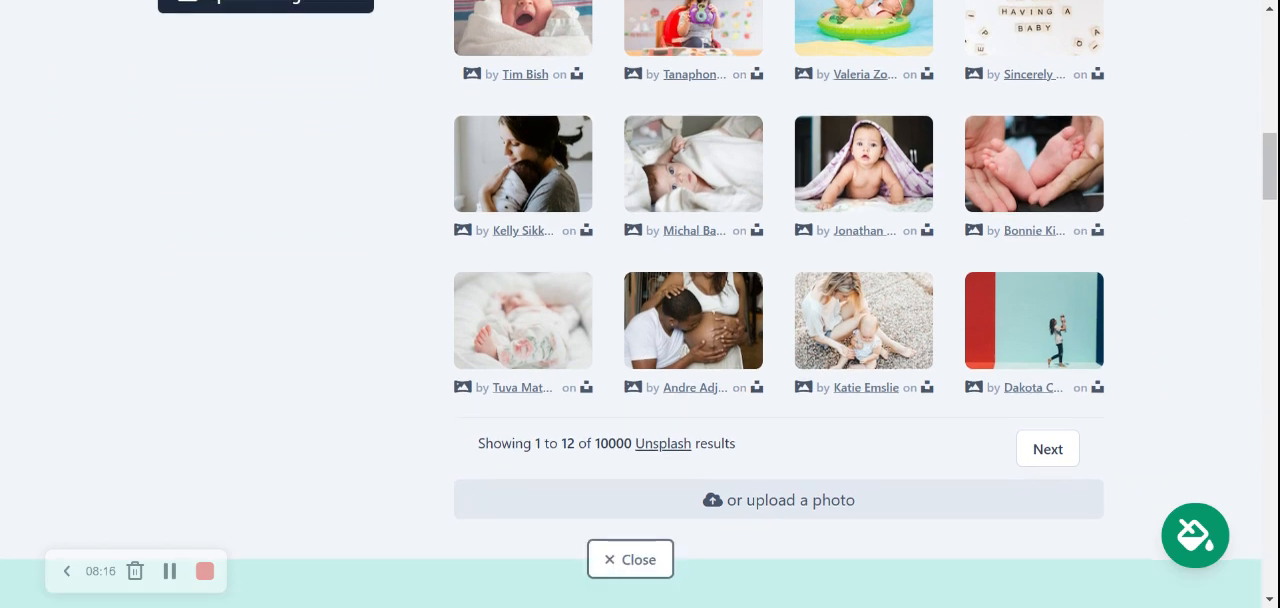
{"action": "scroll", "coordinate": [640, 300], "scroll_direction": "up", "scroll_amount": 2}
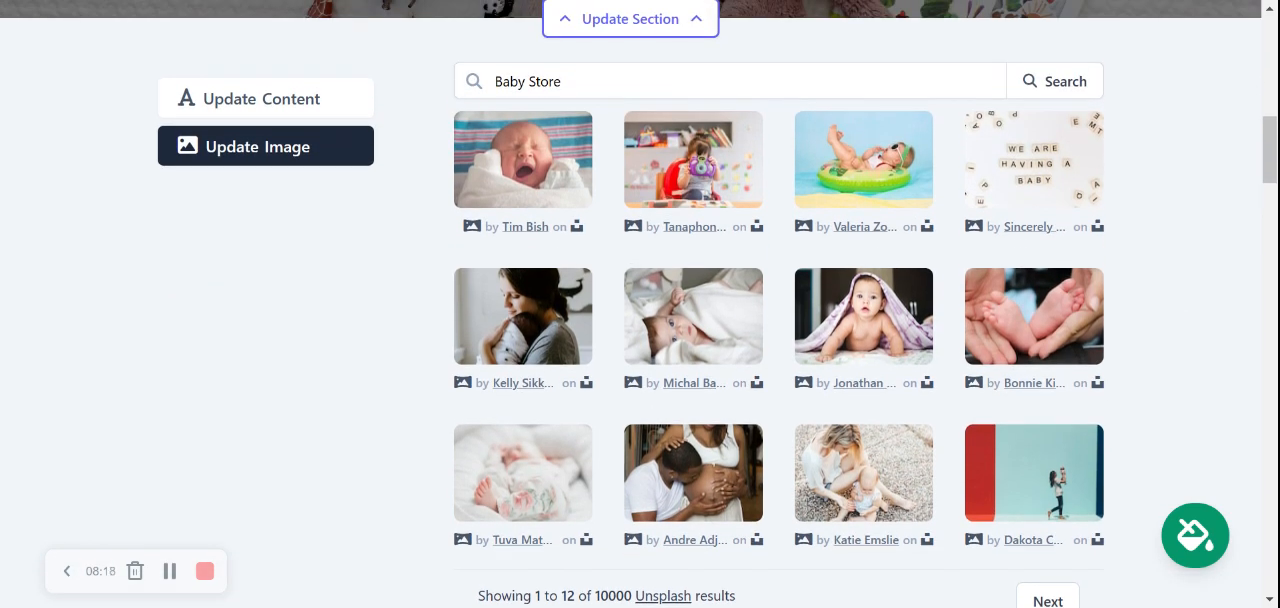
Search the photo library for "Baby toy" and browse to the third page of results.
{"action": "double_click", "coordinate": [543, 82]}
{"action": "key", "text": "BackSpace"}
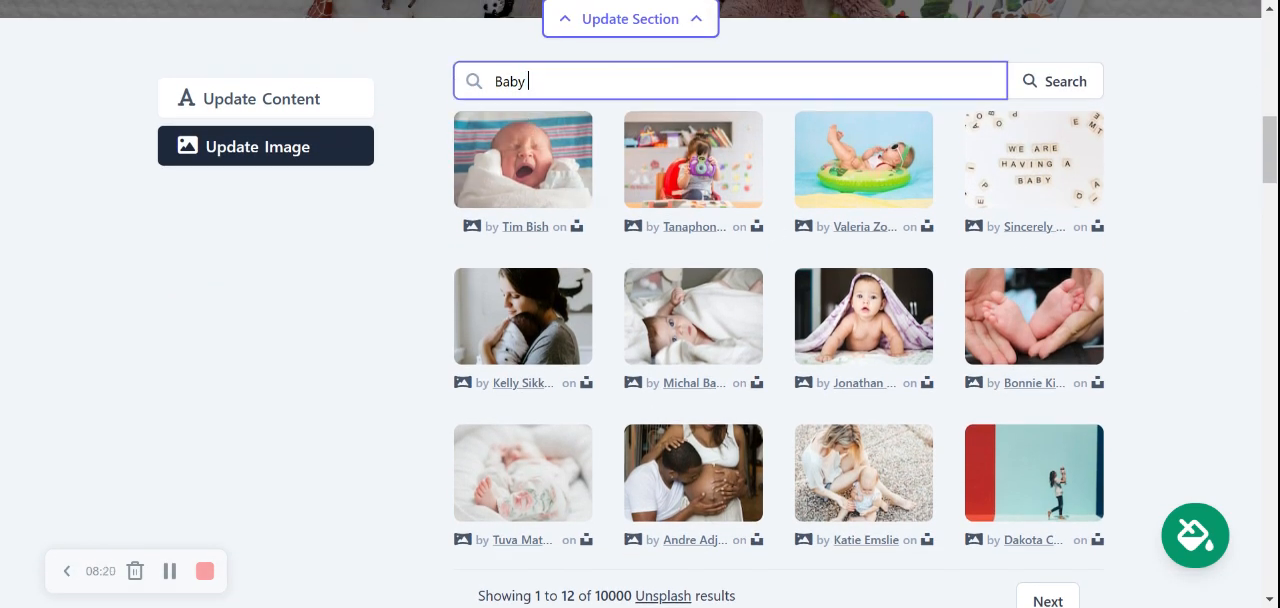
{"action": "type", "text": "toy"}
{"action": "left_click", "coordinate": [1055, 81]}
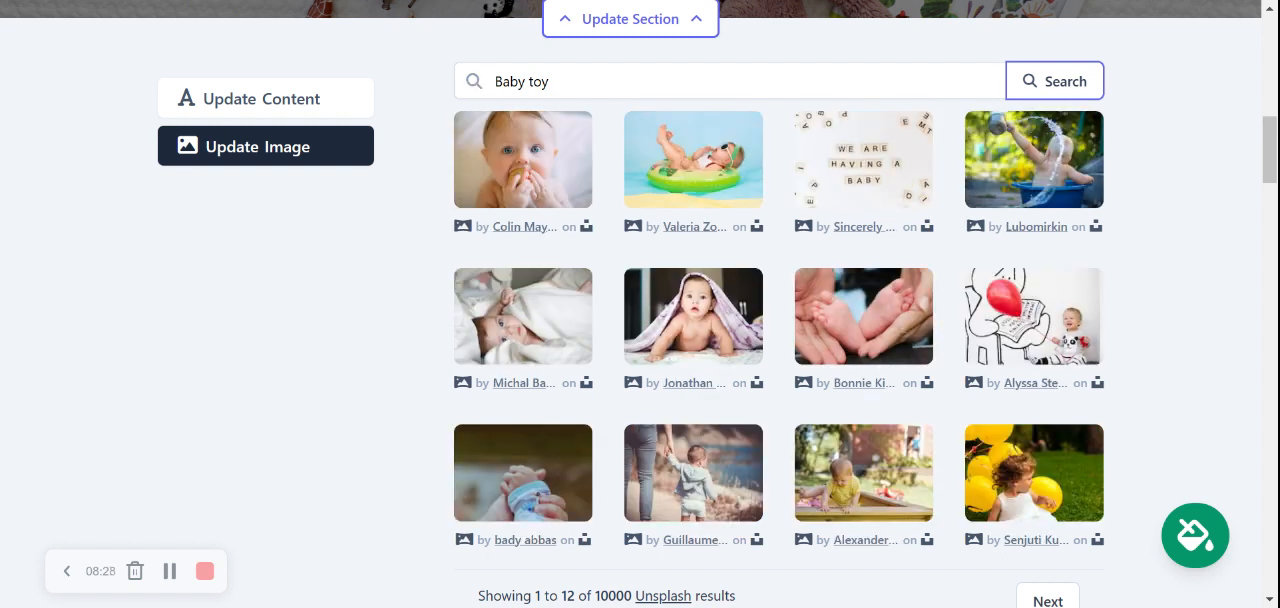
{"action": "left_click", "coordinate": [1046, 600]}
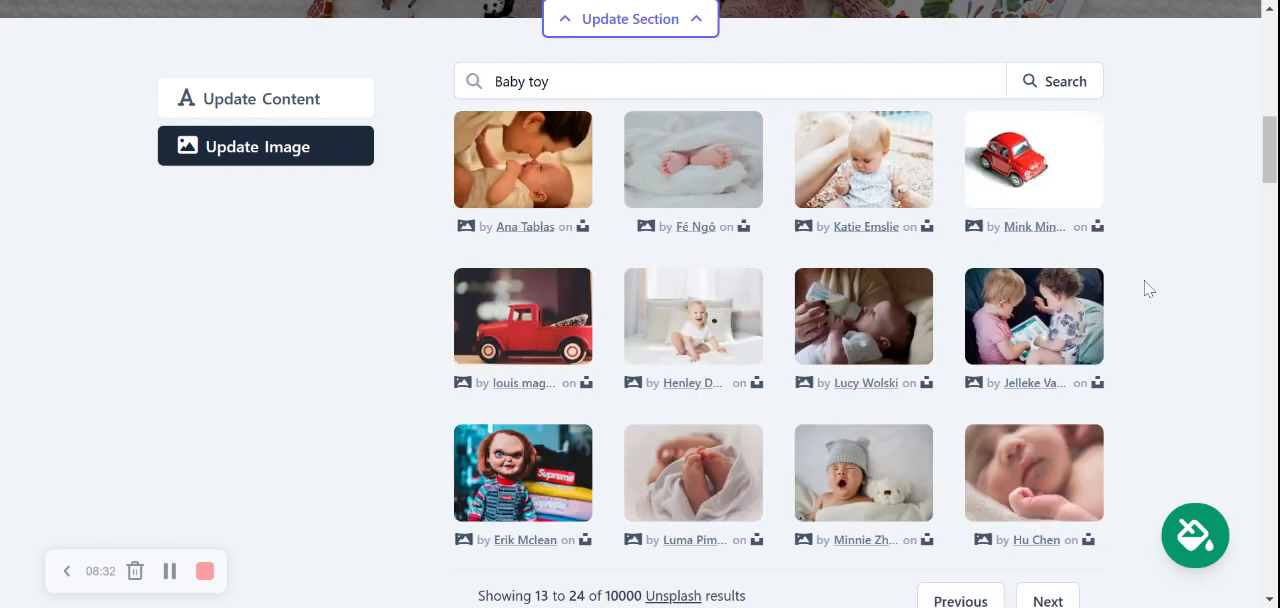
{"action": "scroll", "coordinate": [1043, 530], "scroll_direction": "down", "scroll_amount": 1}
{"action": "left_click", "coordinate": [1043, 527]}
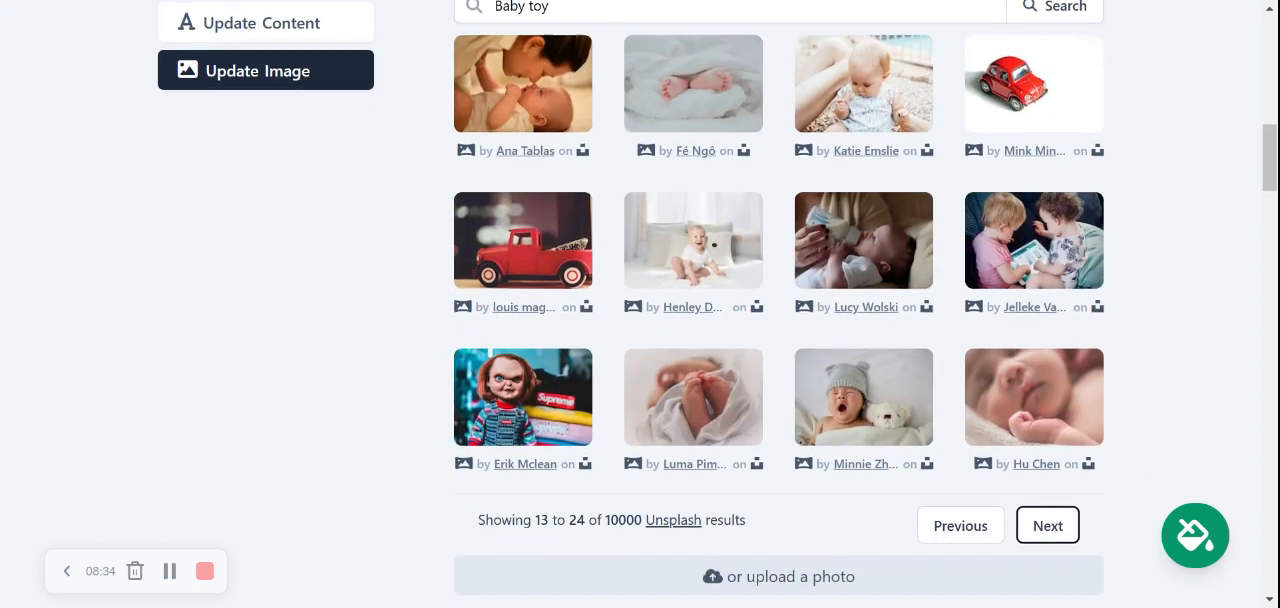
{"action": "left_click", "coordinate": [1041, 602]}
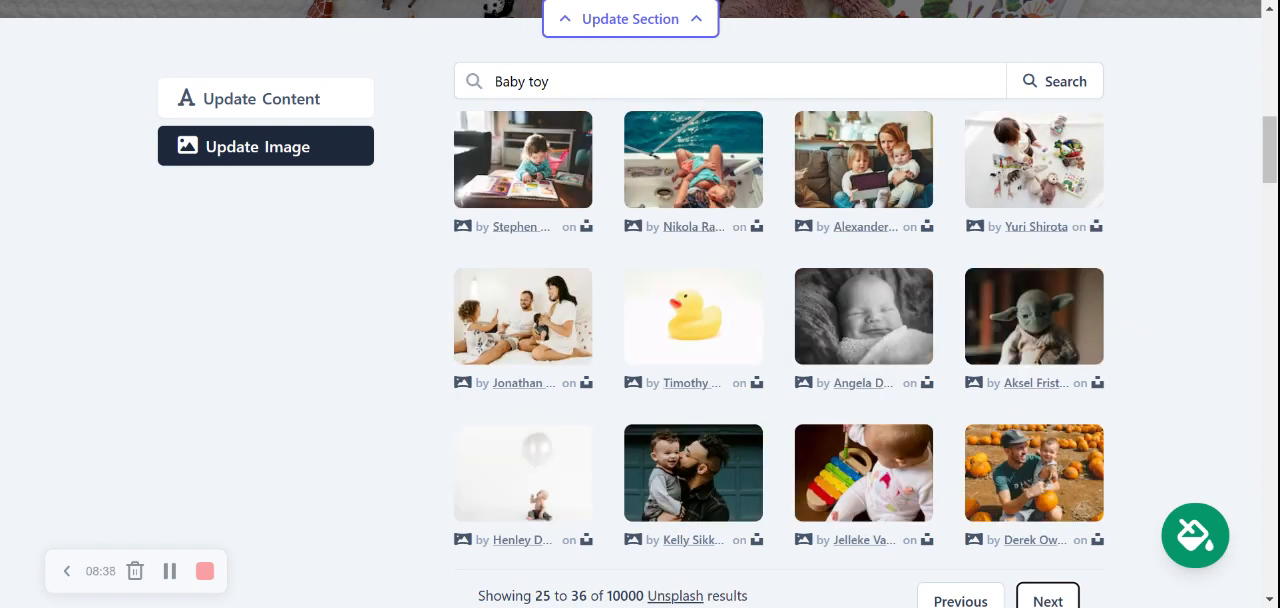
Select the photo of a toddler among toys on a white blanket as the hero banner's image and close its editor.
{"action": "left_click", "coordinate": [1028, 168]}
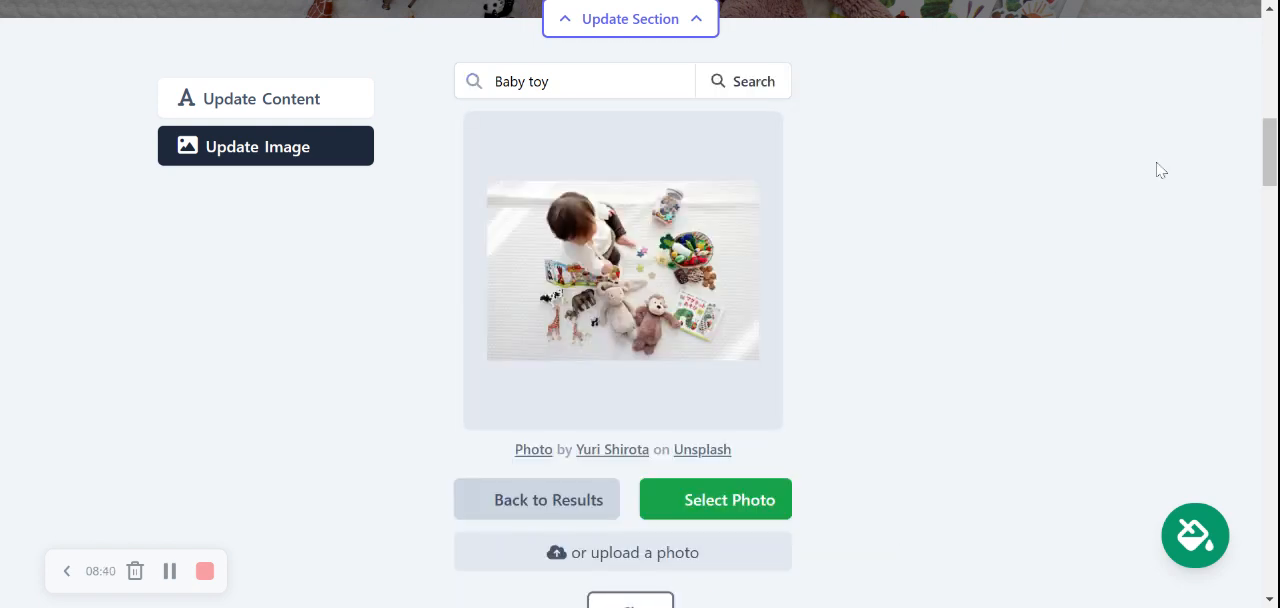
{"action": "left_click", "coordinate": [733, 487]}
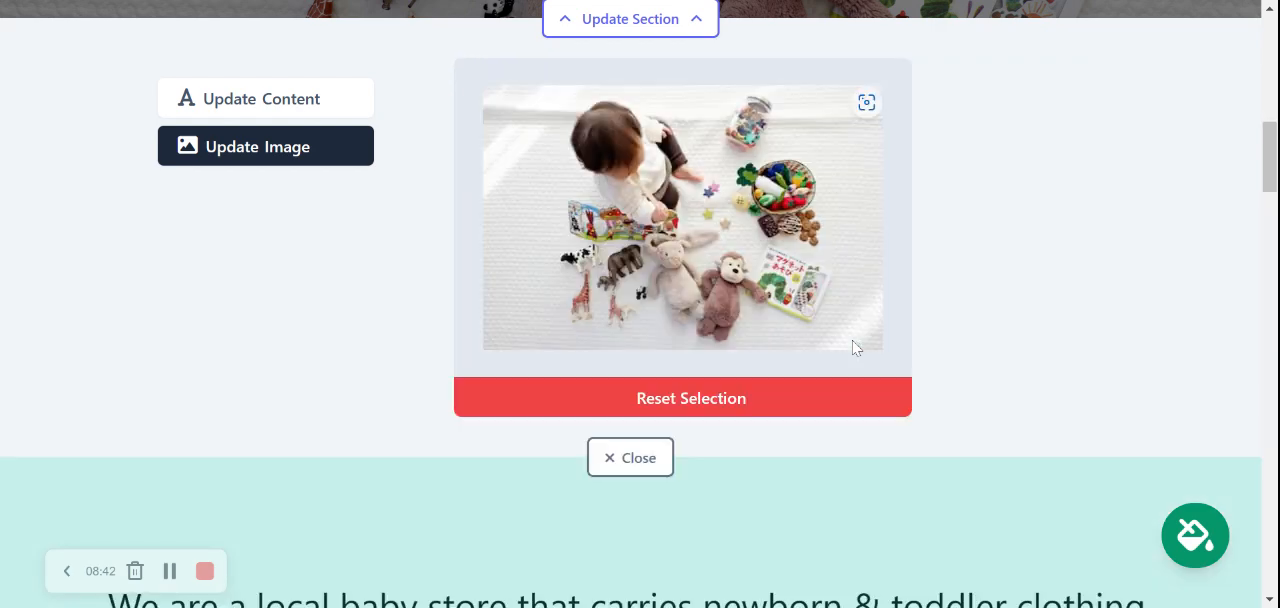
{"action": "left_click", "coordinate": [728, 456]}
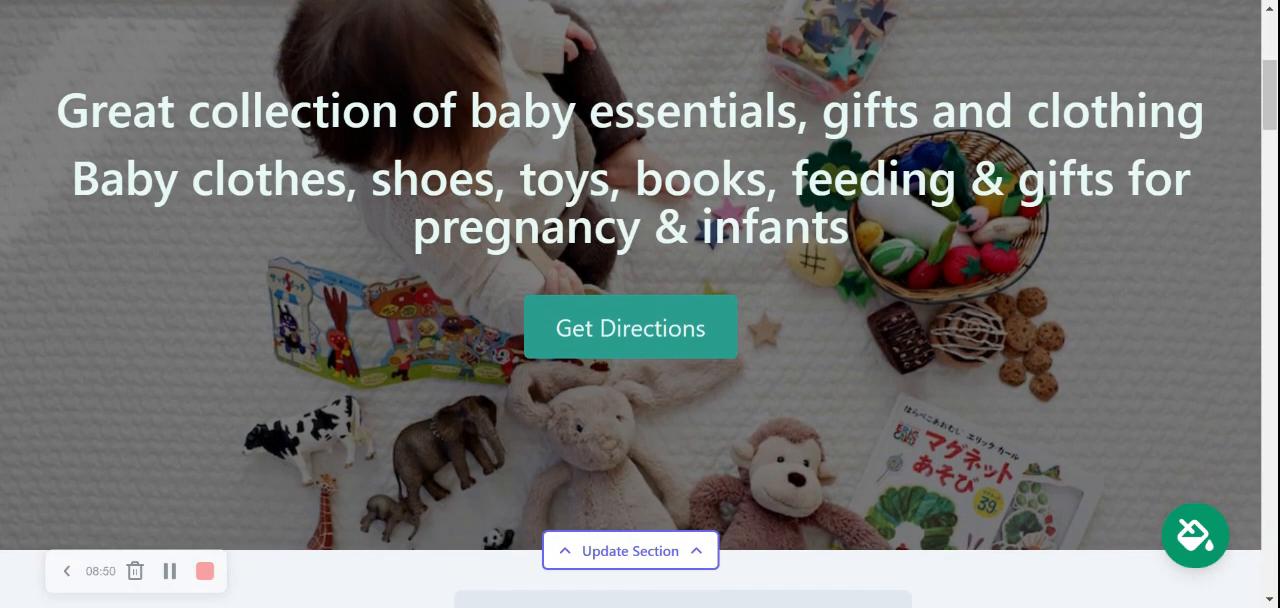
{"action": "scroll", "coordinate": [640, 304], "scroll_direction": "down", "scroll_amount": 4}
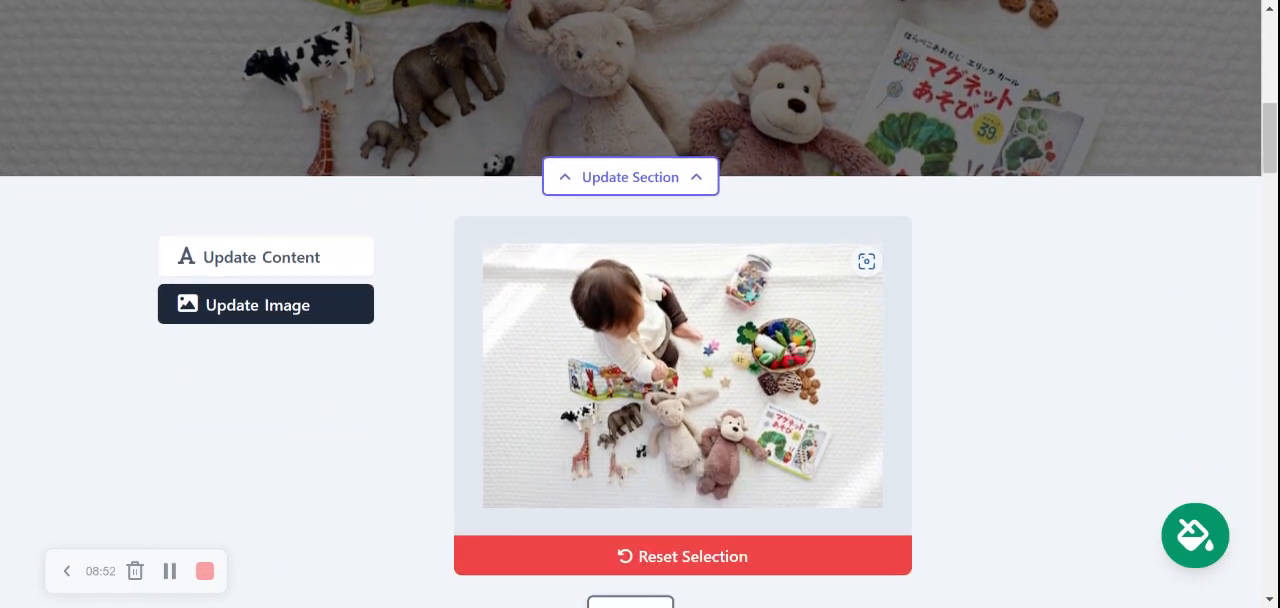
{"action": "scroll", "coordinate": [640, 304], "scroll_direction": "down", "scroll_amount": 1}
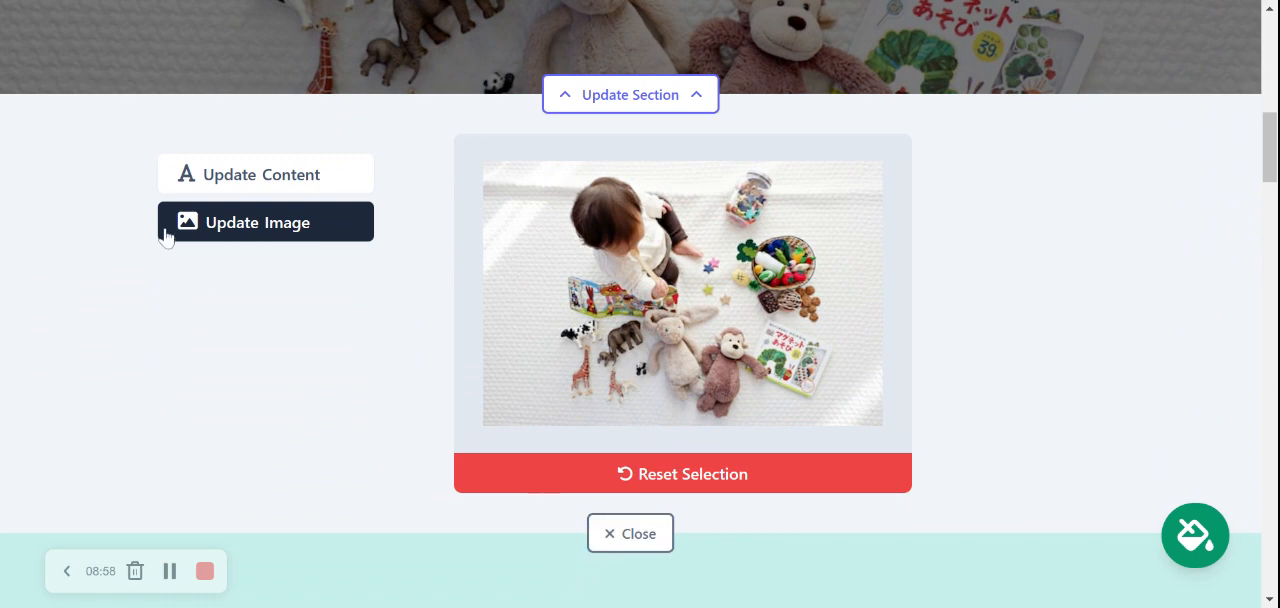
{"action": "scroll", "coordinate": [486, 276], "scroll_direction": "down", "scroll_amount": 1}
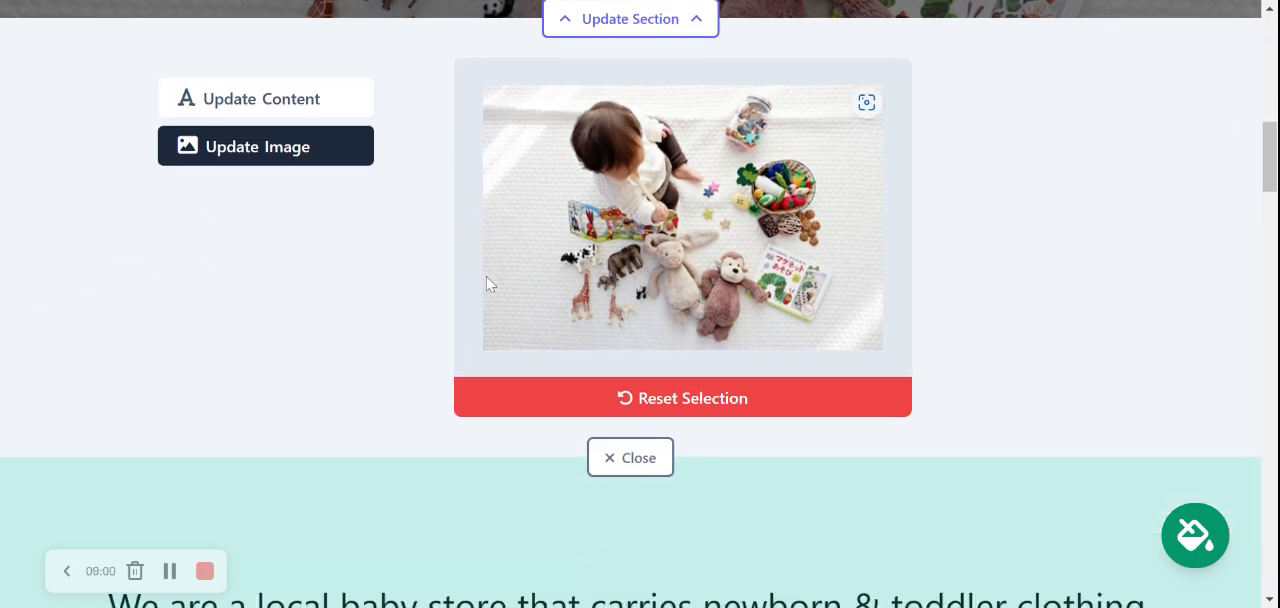
{"action": "left_click", "coordinate": [640, 461]}
{"action": "scroll", "coordinate": [631, 304], "scroll_direction": "up", "scroll_amount": 6}
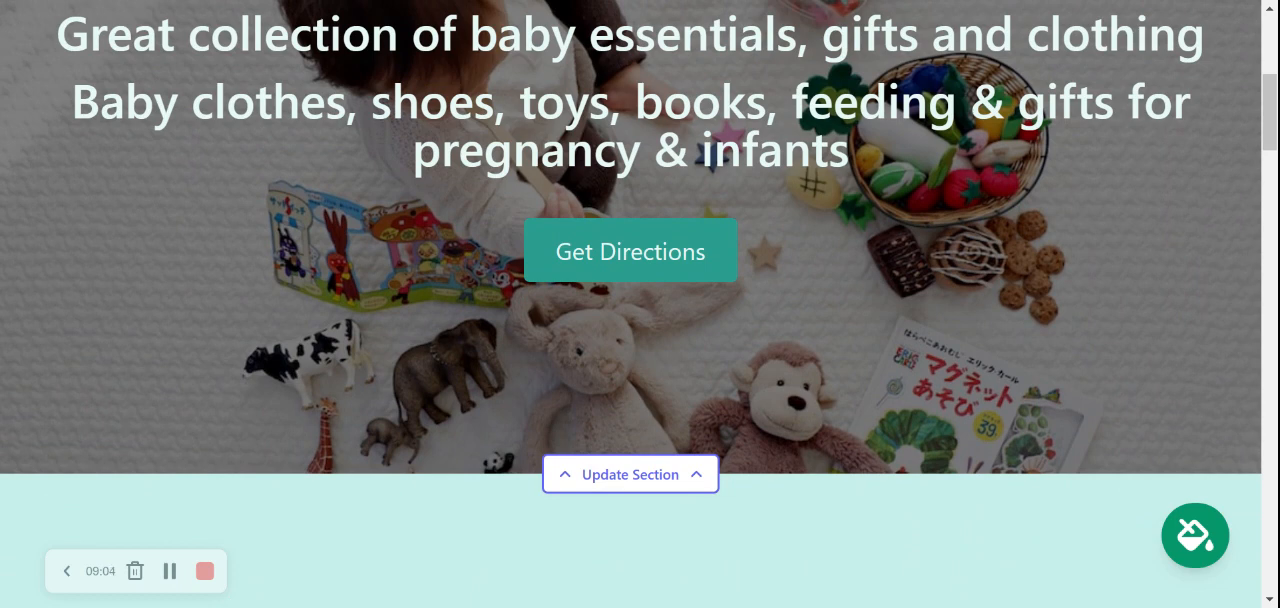
Review the store introduction's copy, button text and button link in its section editor, and close the editor.
{"action": "scroll", "coordinate": [640, 300], "scroll_direction": "down", "scroll_amount": 4}
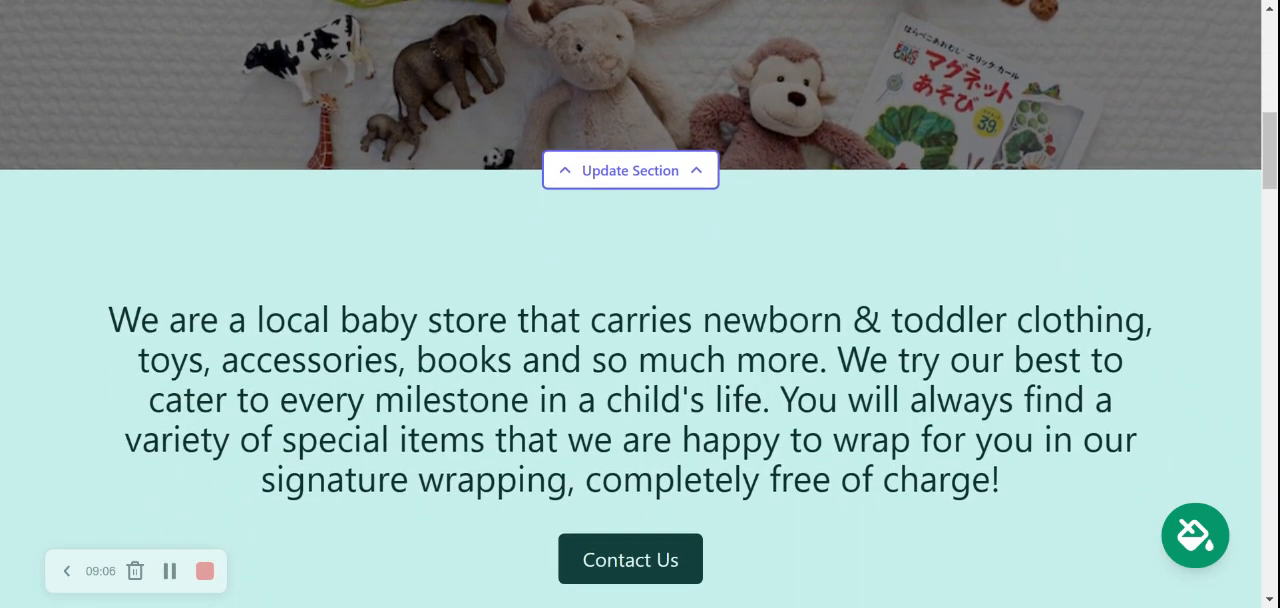
{"action": "scroll", "coordinate": [624, 482], "scroll_direction": "down", "scroll_amount": 2}
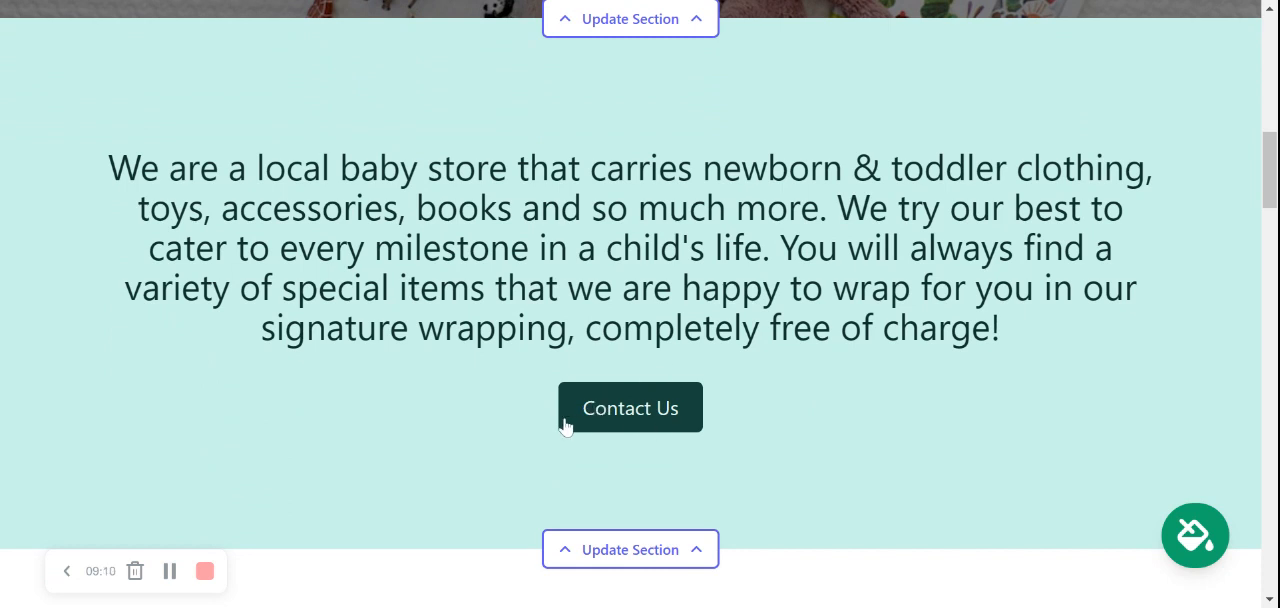
{"action": "left_click_drag", "start_coordinate": [108, 157], "coordinate": [1006, 368]}
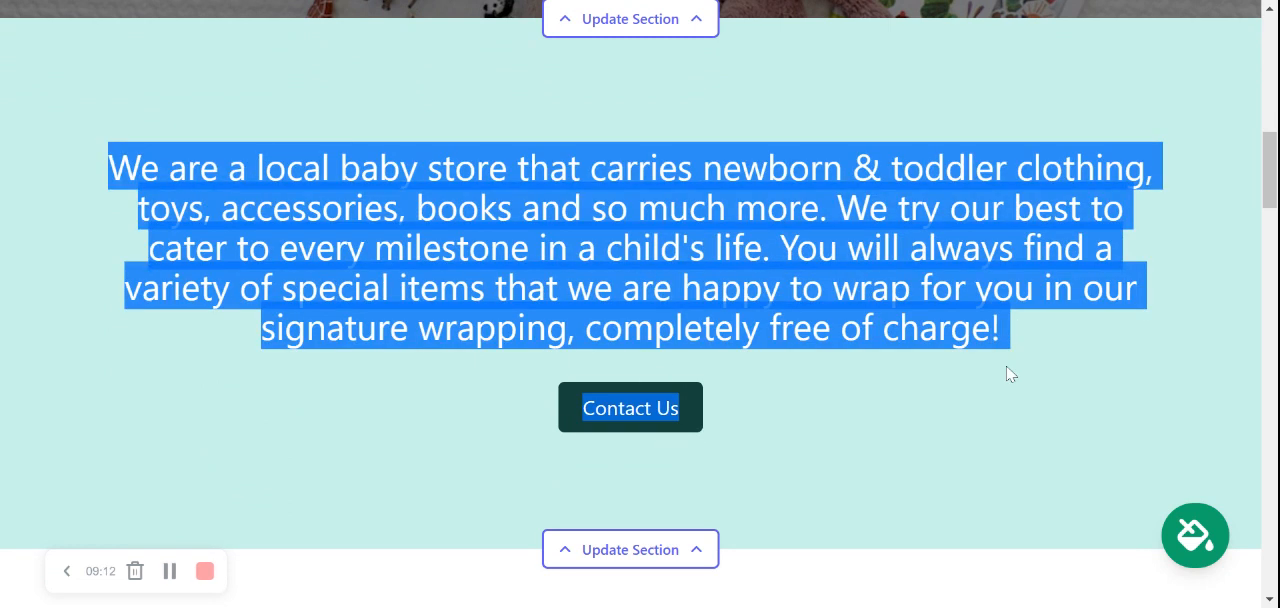
{"action": "left_click", "coordinate": [1108, 337]}
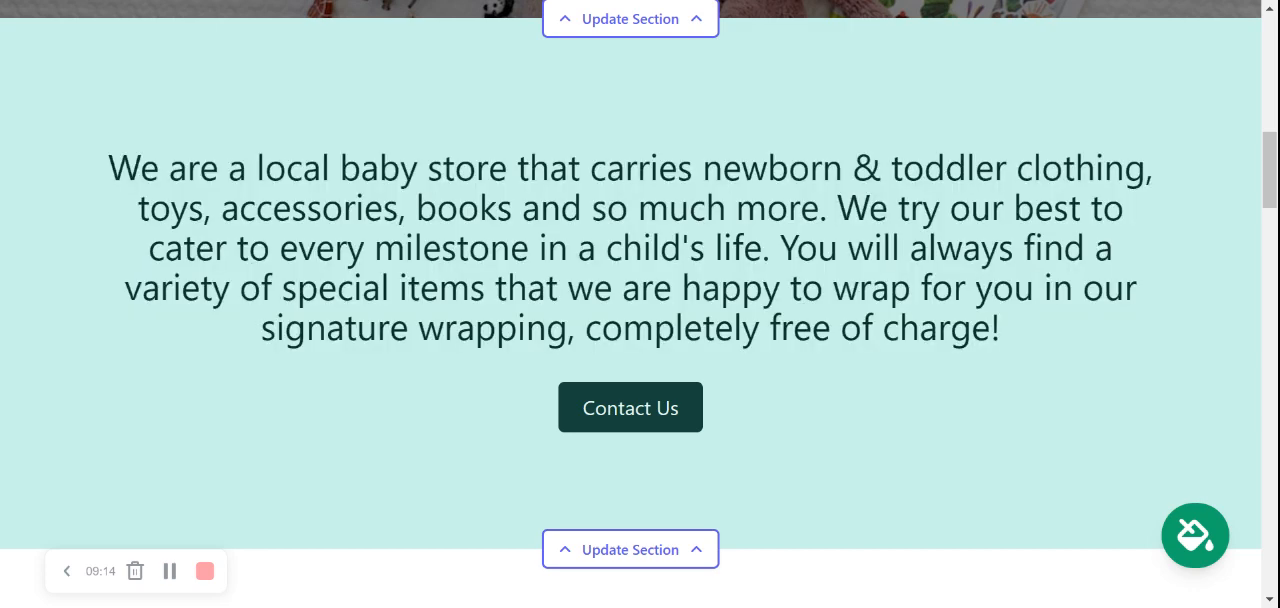
{"action": "scroll", "coordinate": [677, 277], "scroll_direction": "down", "scroll_amount": 2}
{"action": "left_click", "coordinate": [625, 400]}
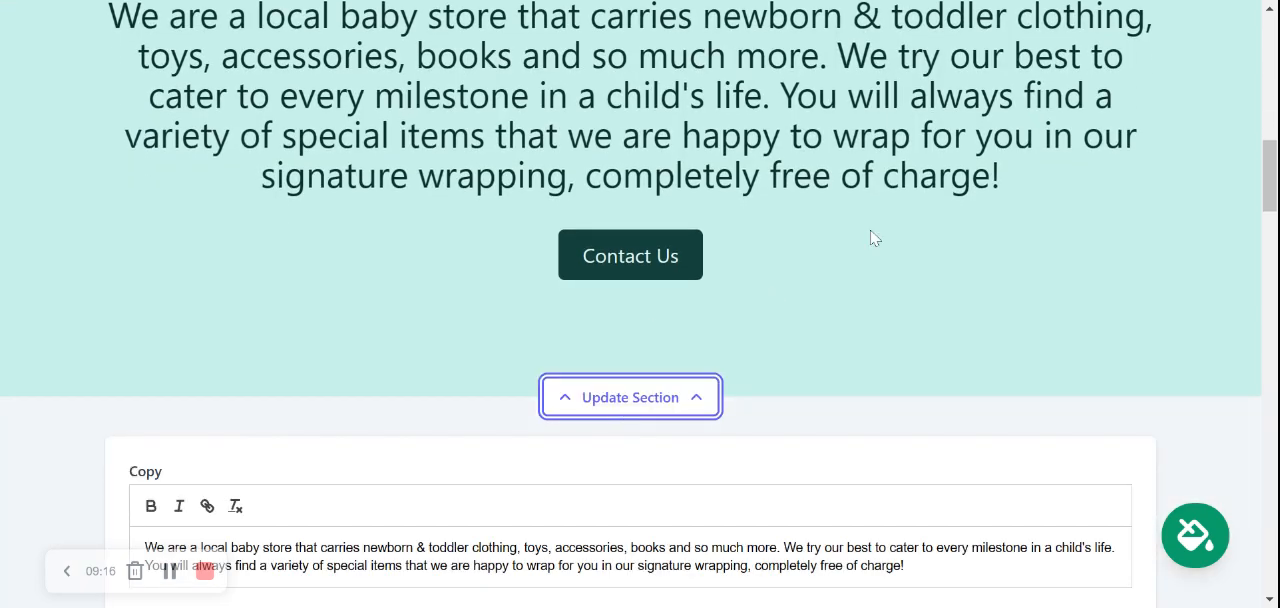
{"action": "scroll", "coordinate": [870, 237], "scroll_direction": "down", "scroll_amount": 3}
{"action": "scroll", "coordinate": [870, 237], "scroll_direction": "down", "scroll_amount": 1}
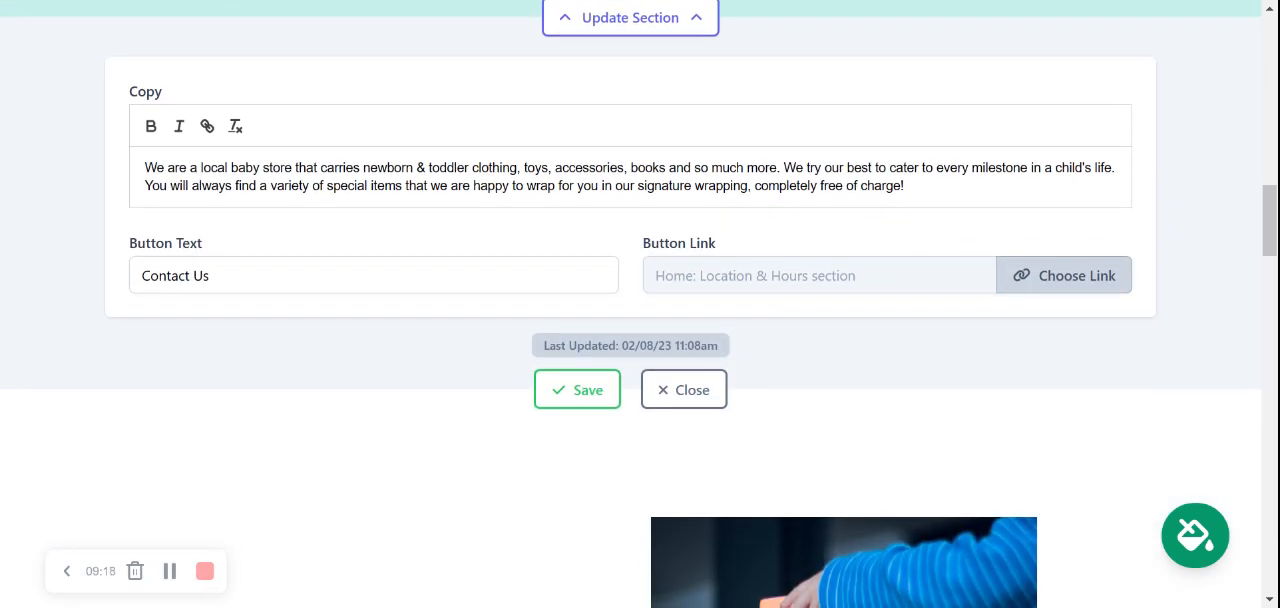
{"action": "left_click", "coordinate": [686, 388]}
Examine the text and photo of the About Us section.
{"action": "scroll", "coordinate": [690, 405], "scroll_direction": "down", "scroll_amount": 1}
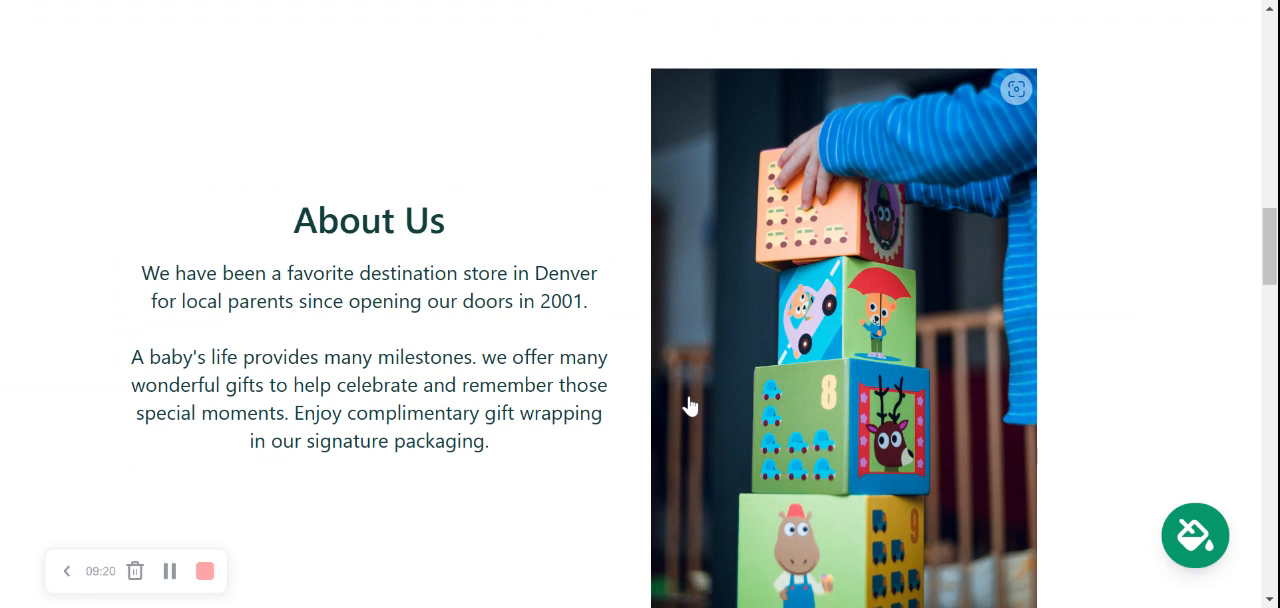
{"action": "scroll", "coordinate": [690, 405], "scroll_direction": "down", "scroll_amount": 1}
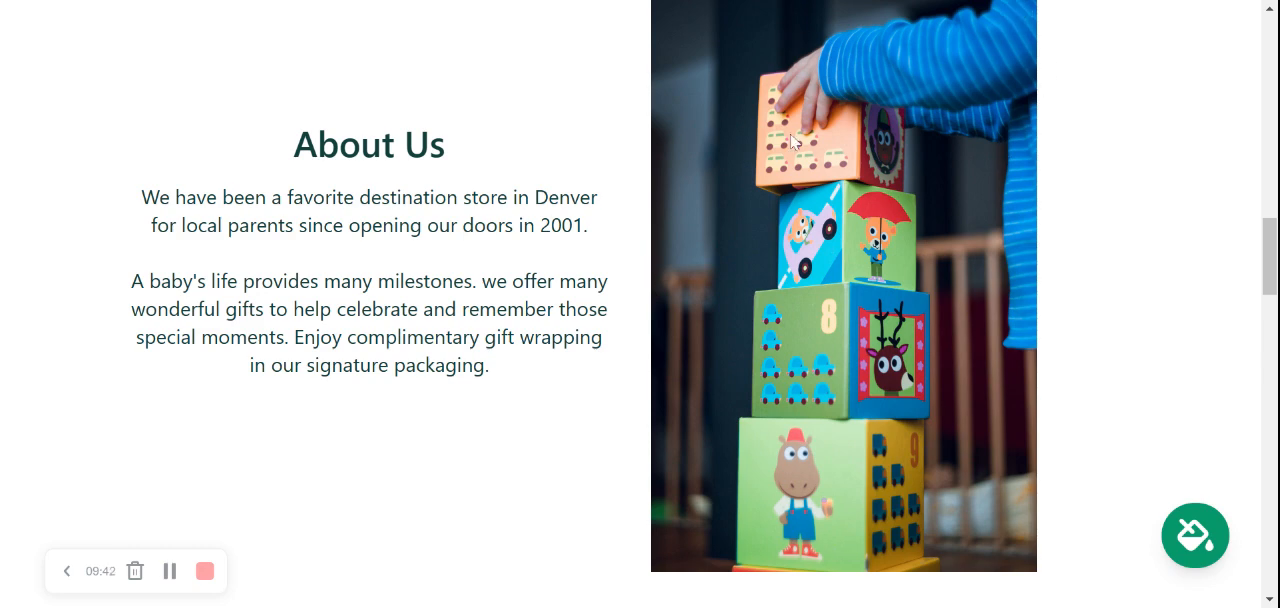
{"action": "scroll", "coordinate": [740, 300], "scroll_direction": "down", "scroll_amount": 4}
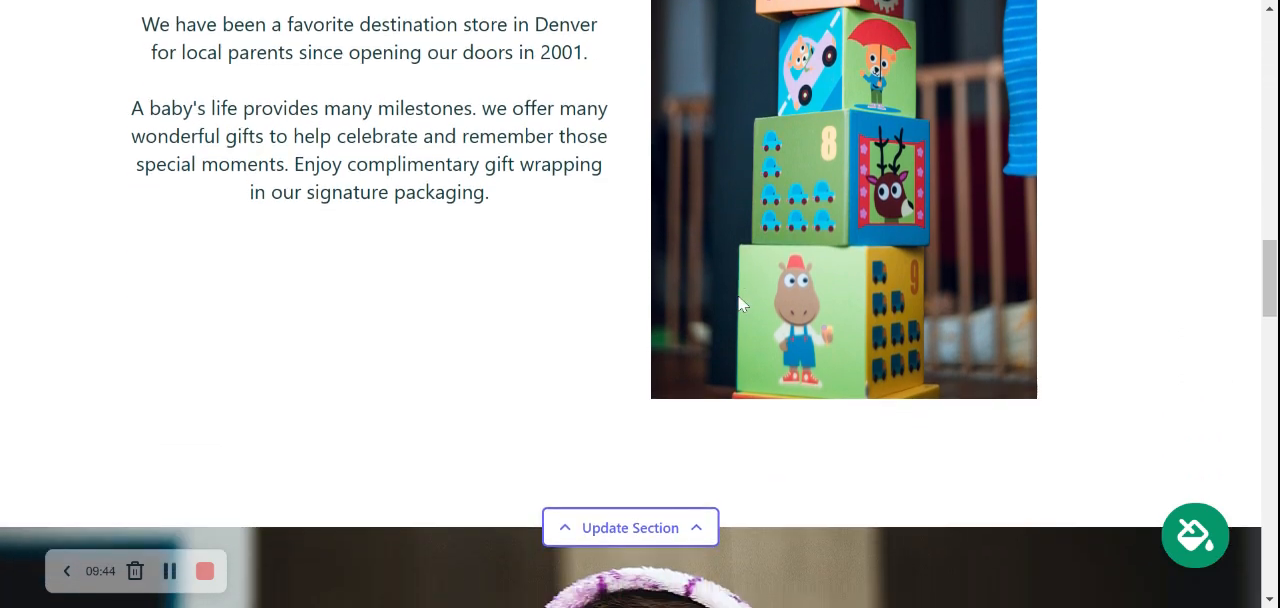
Review the photo upload and library options for the full-width baby-under-blanket photo in its section editor, and close the editor.
{"action": "scroll", "coordinate": [741, 304], "scroll_direction": "down", "scroll_amount": 4}
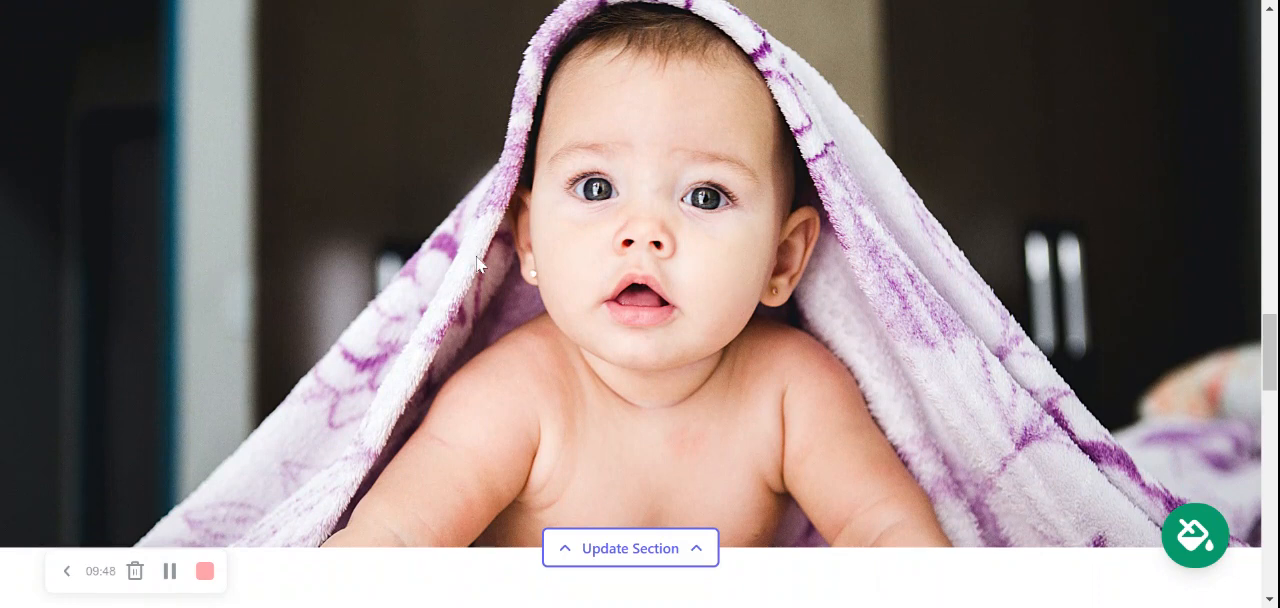
{"action": "scroll", "coordinate": [598, 458], "scroll_direction": "down", "scroll_amount": 1}
{"action": "left_click", "coordinate": [652, 487]}
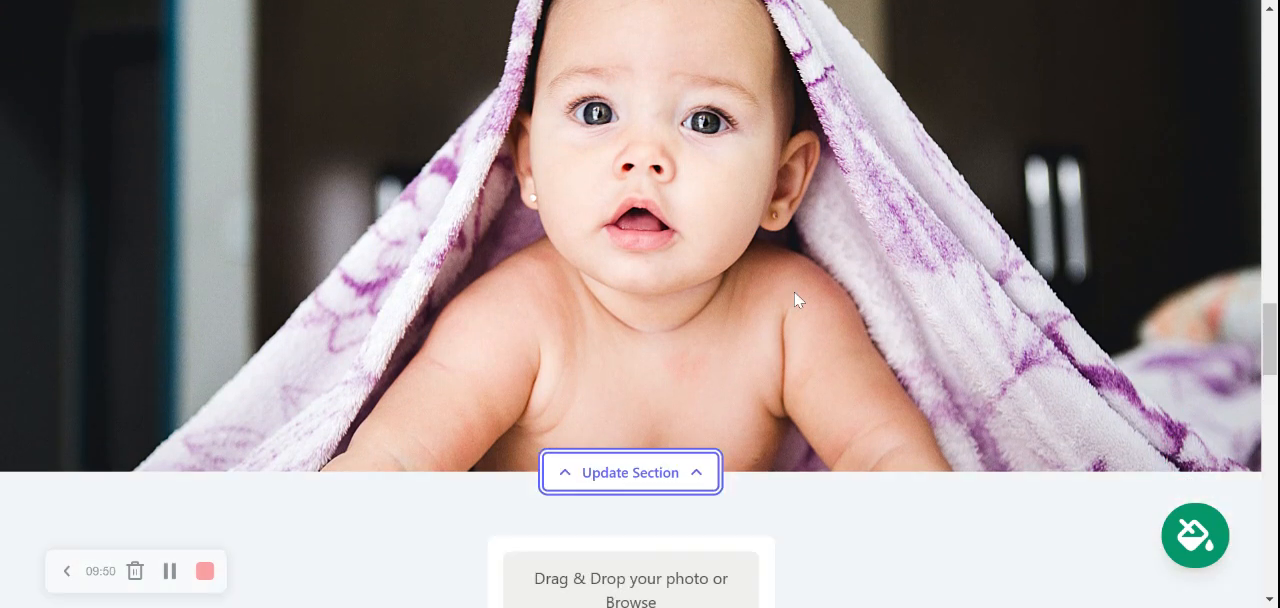
{"action": "scroll", "coordinate": [665, 450], "scroll_direction": "down", "scroll_amount": 2}
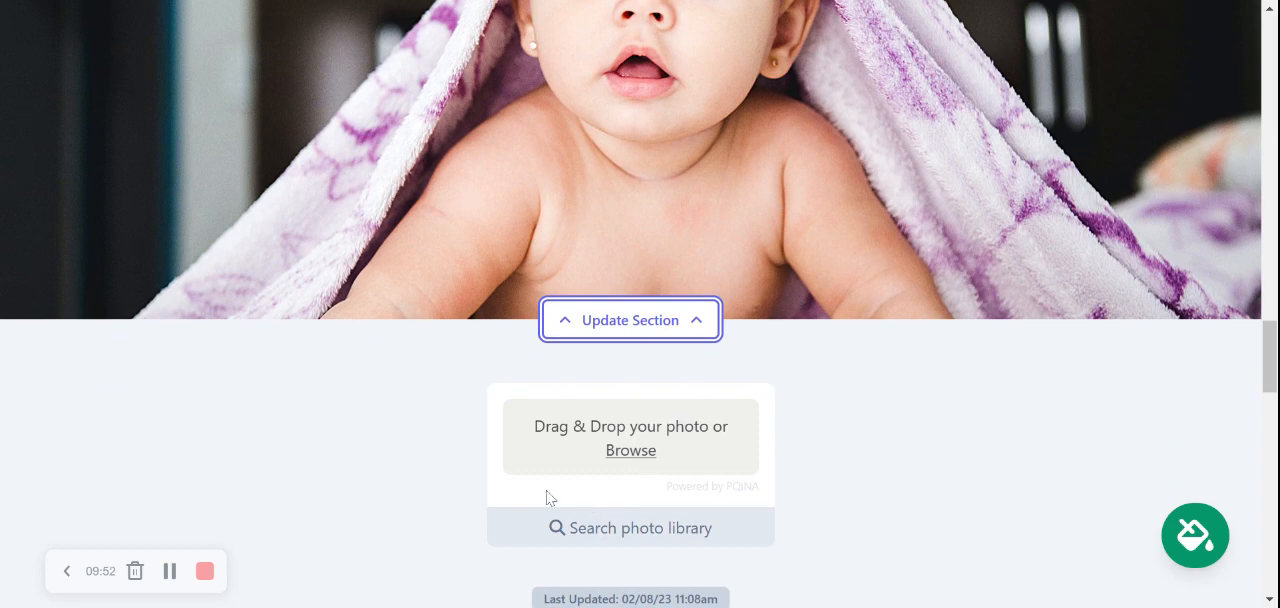
{"action": "scroll", "coordinate": [643, 455], "scroll_direction": "down", "scroll_amount": 2}
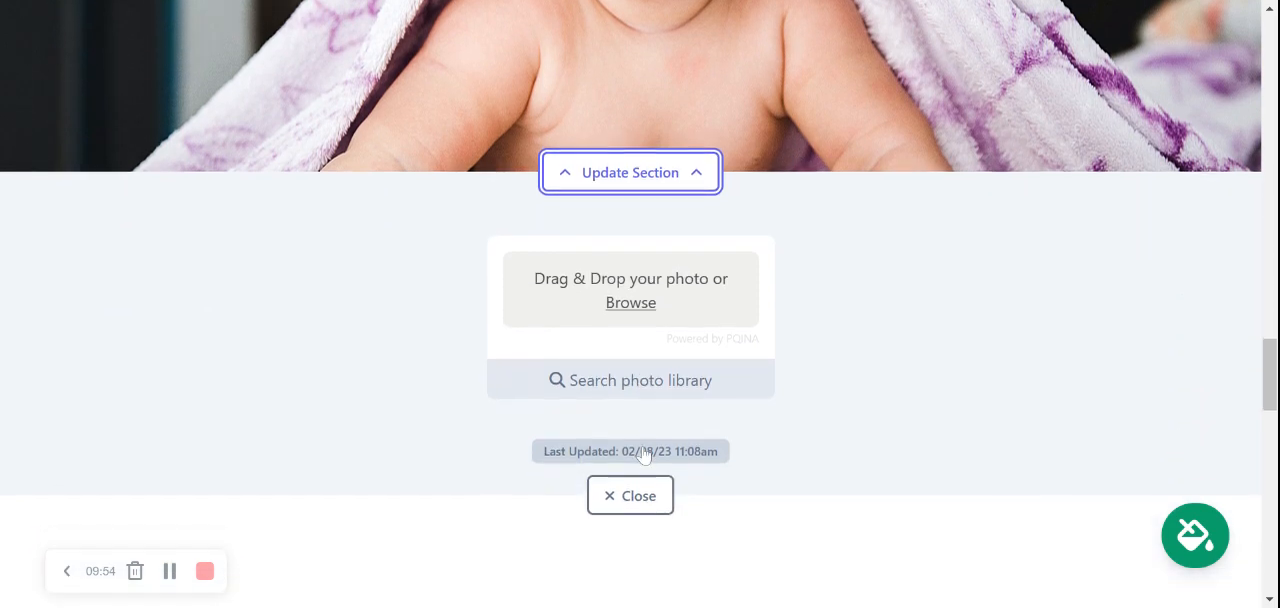
{"action": "left_click", "coordinate": [638, 494]}
Save the store's existing contact and address details in the location and hours section's editor, and close the editor.
{"action": "scroll", "coordinate": [1023, 178], "scroll_direction": "down", "scroll_amount": 3}
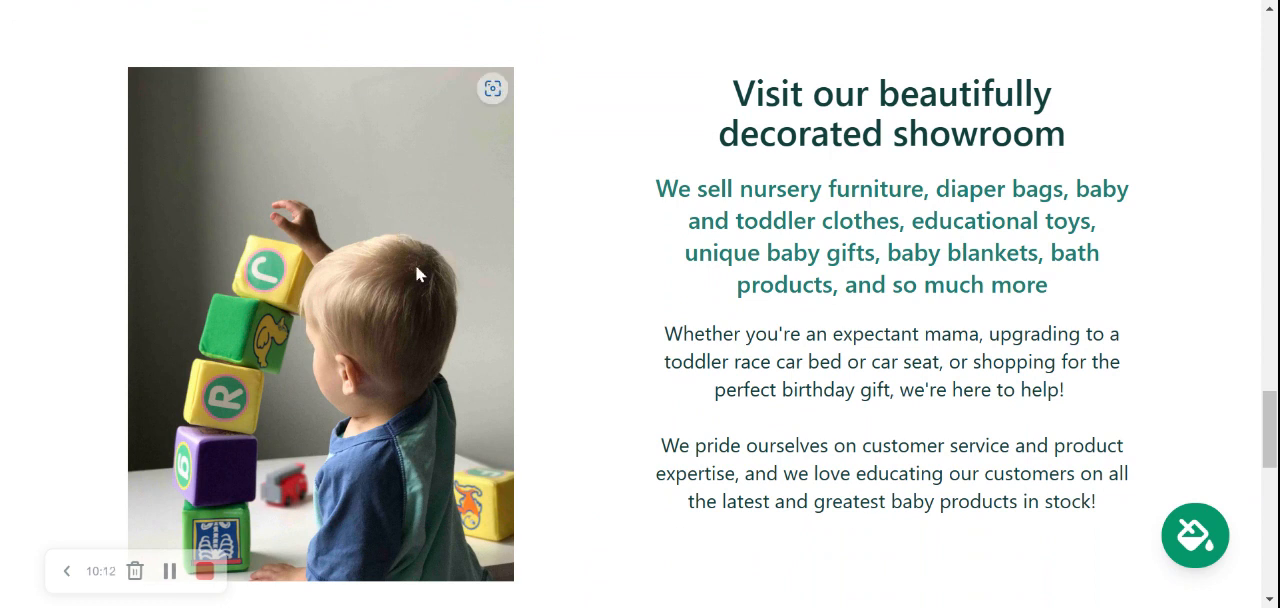
{"action": "scroll", "coordinate": [229, 403], "scroll_direction": "down", "scroll_amount": 5}
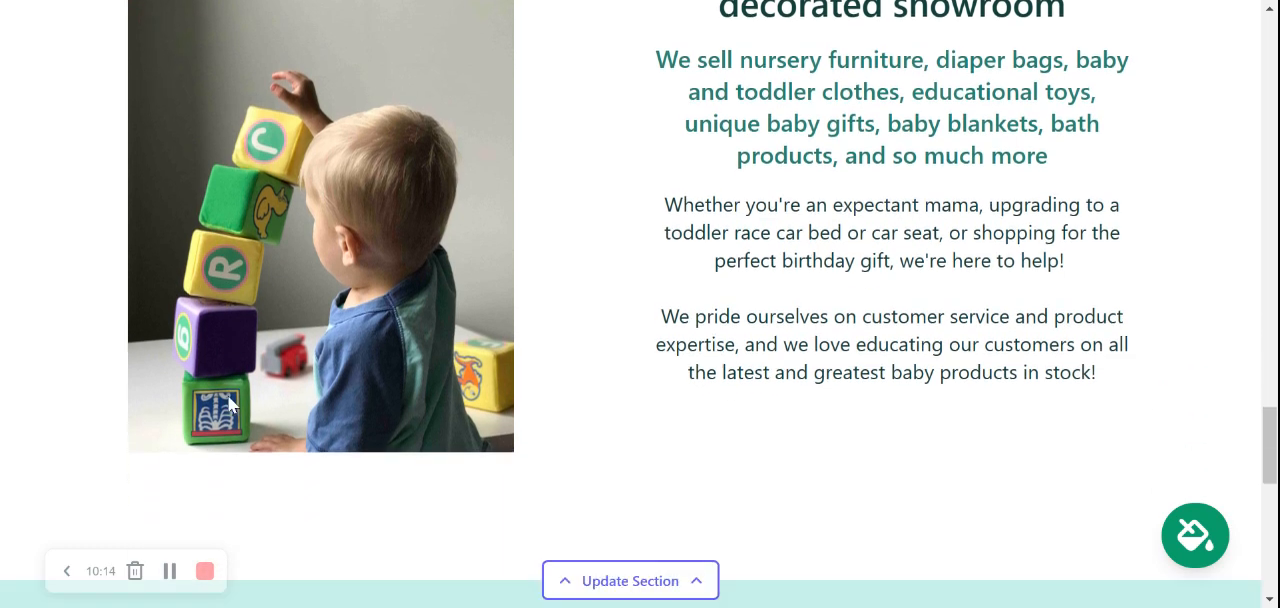
{"action": "scroll", "coordinate": [630, 350], "scroll_direction": "down", "scroll_amount": 3}
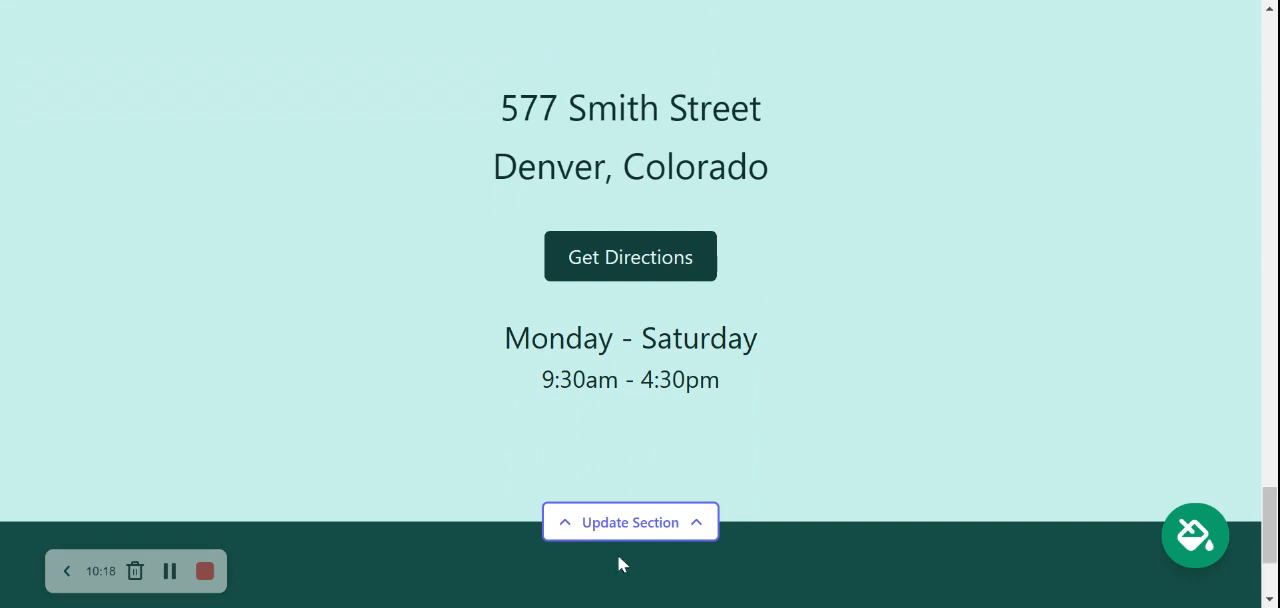
{"action": "left_click", "coordinate": [648, 526]}
{"action": "scroll", "coordinate": [878, 372], "scroll_direction": "down", "scroll_amount": 3}
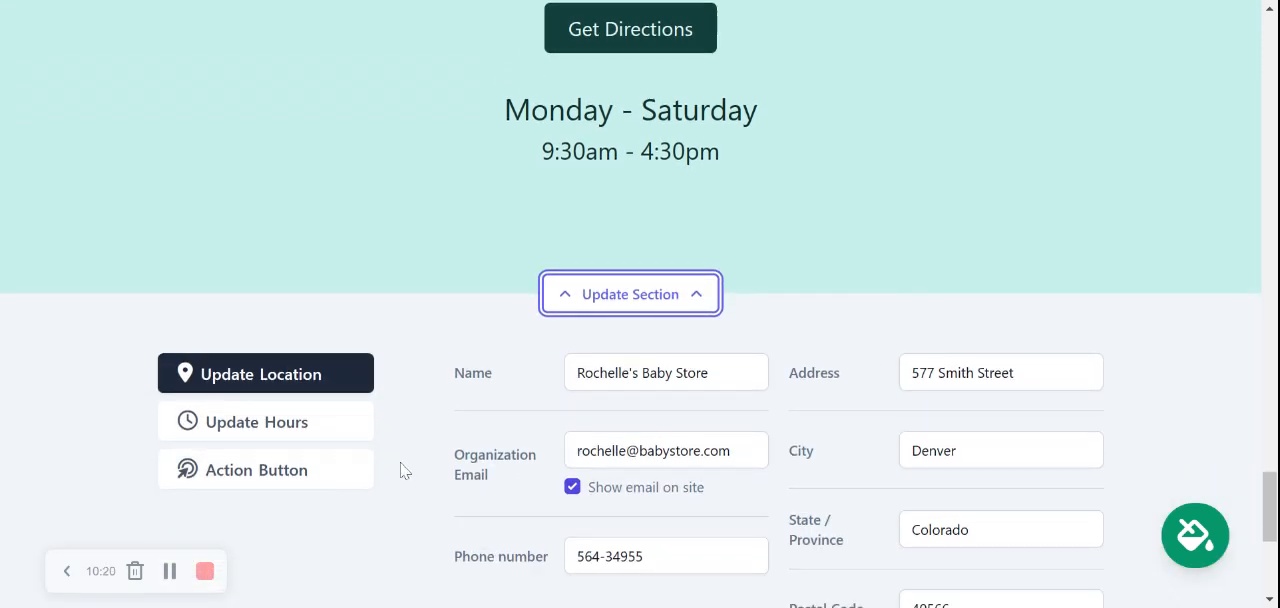
{"action": "scroll", "coordinate": [425, 350], "scroll_direction": "up", "scroll_amount": 1}
{"action": "scroll", "coordinate": [423, 348], "scroll_direction": "up", "scroll_amount": 2}
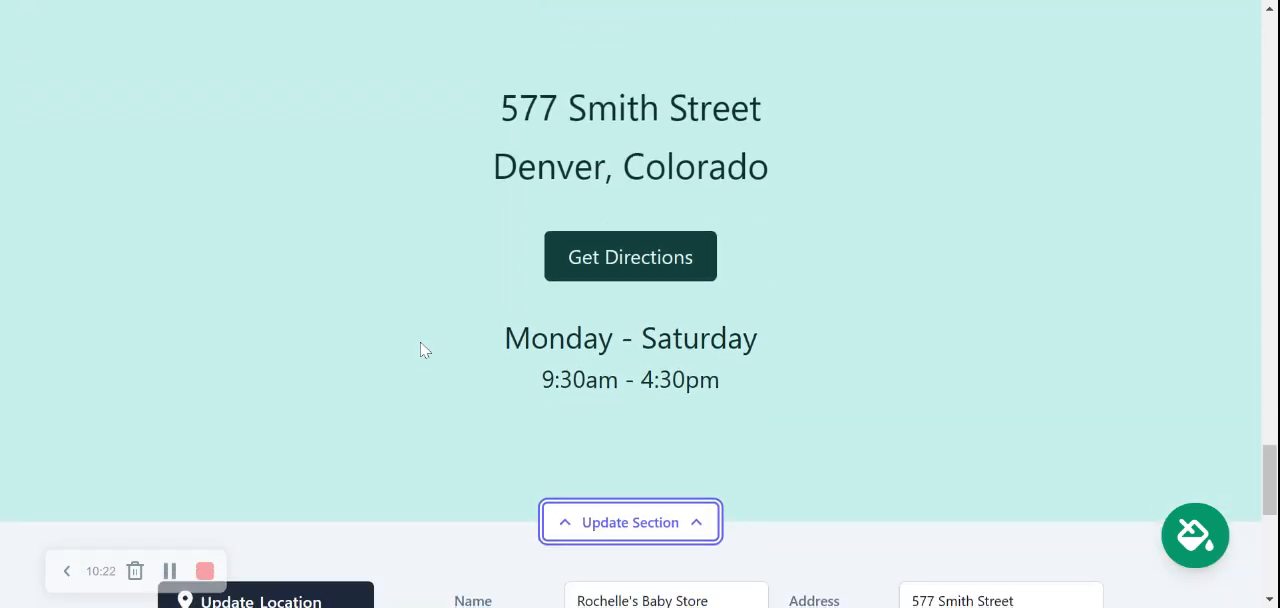
{"action": "scroll", "coordinate": [423, 348], "scroll_direction": "down", "scroll_amount": 6}
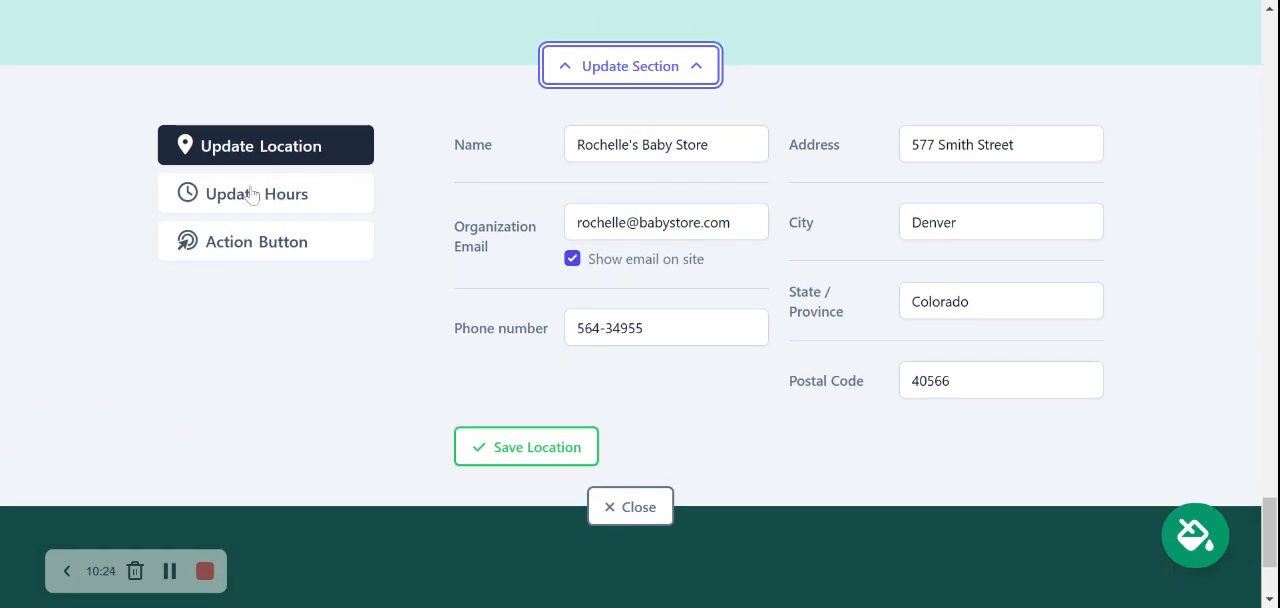
{"action": "left_click", "coordinate": [496, 470]}
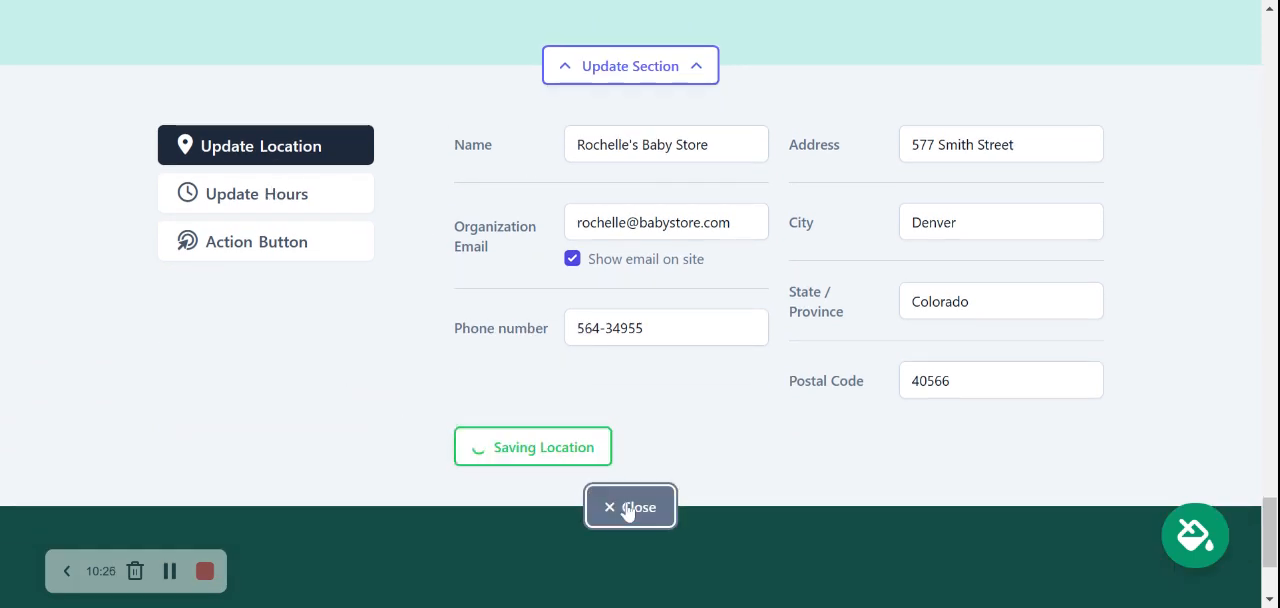
{"action": "left_click", "coordinate": [628, 510]}
Exit the website's editing mode and open the site dashboard.
{"action": "scroll", "coordinate": [628, 512], "scroll_direction": "up", "scroll_amount": 6}
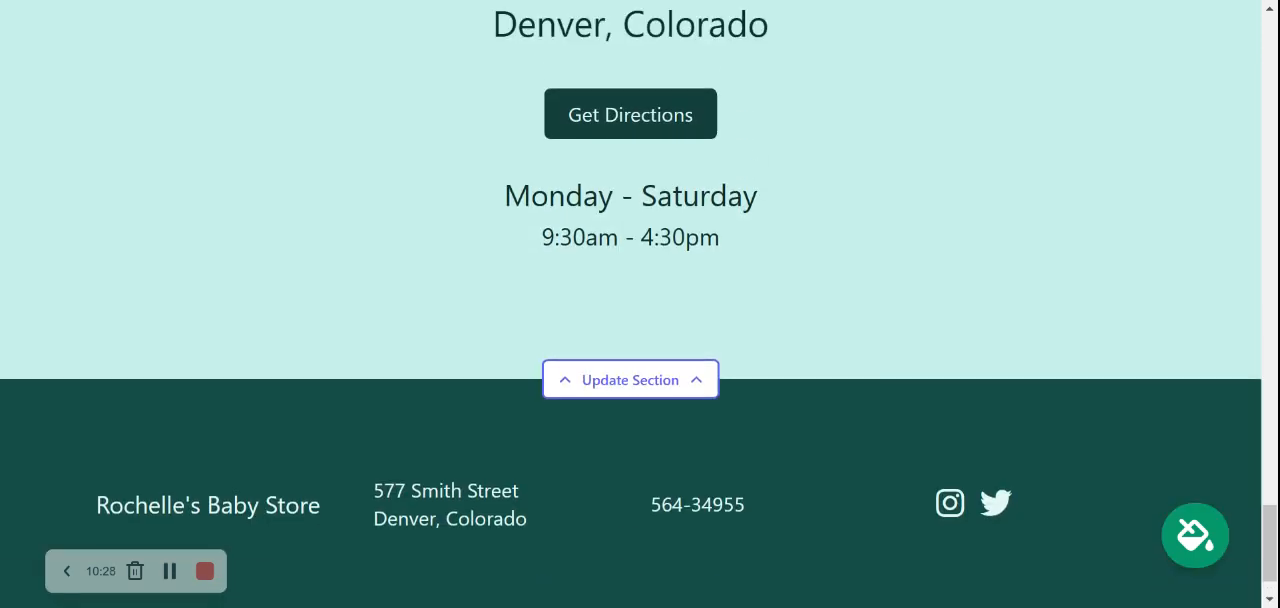
{"action": "scroll", "coordinate": [640, 300], "scroll_direction": "up", "scroll_amount": 5}
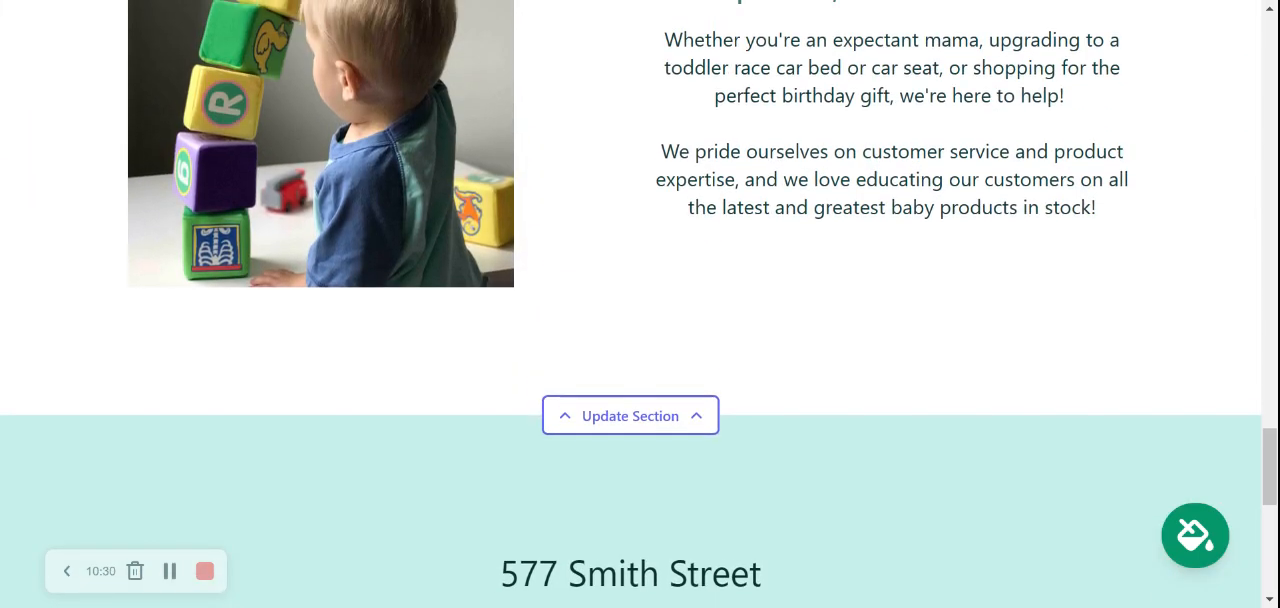
{"action": "scroll", "coordinate": [640, 304], "scroll_direction": "up", "scroll_amount": 7}
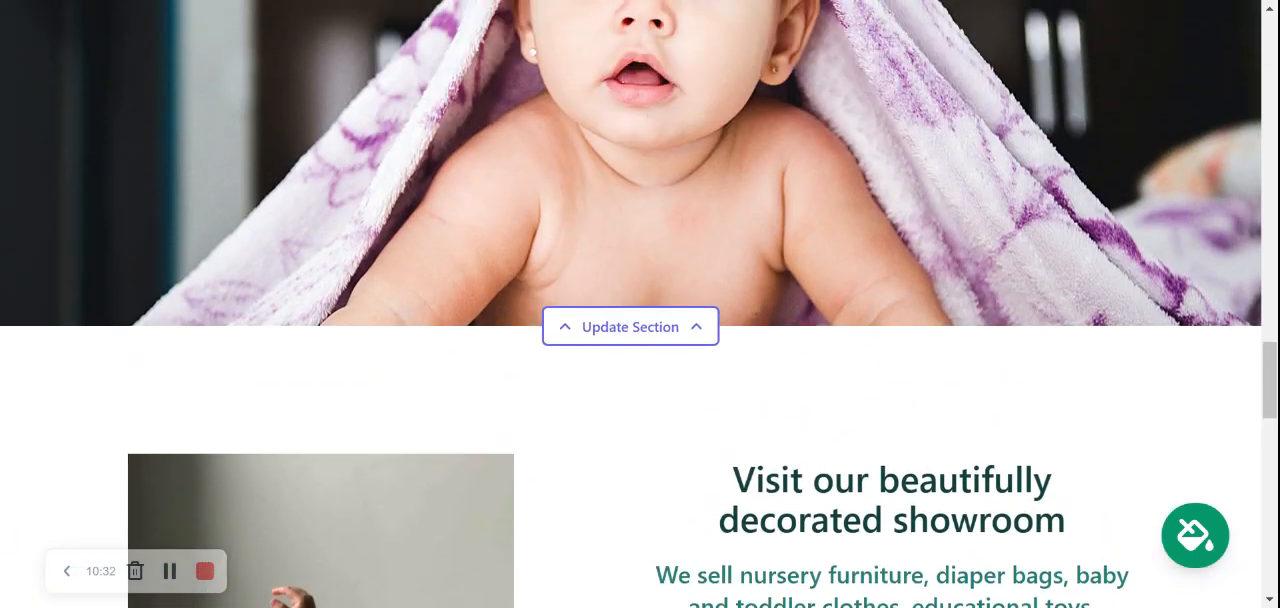
{"action": "scroll", "coordinate": [640, 304], "scroll_direction": "up", "scroll_amount": 7}
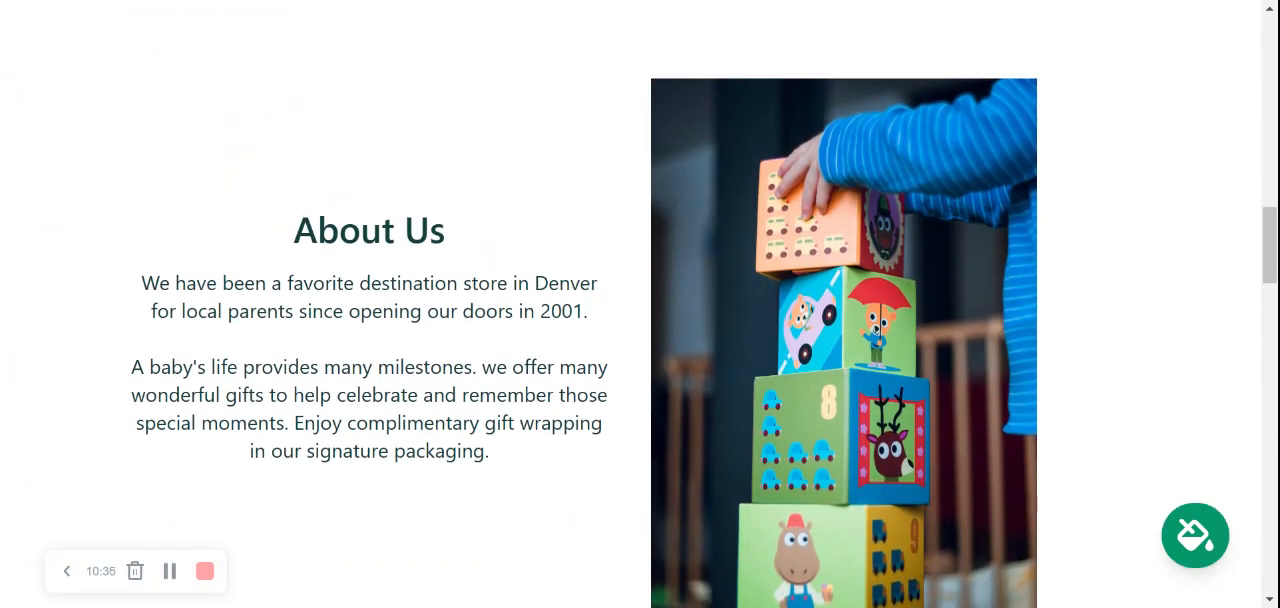
{"action": "scroll", "coordinate": [640, 304], "scroll_direction": "up", "scroll_amount": 4}
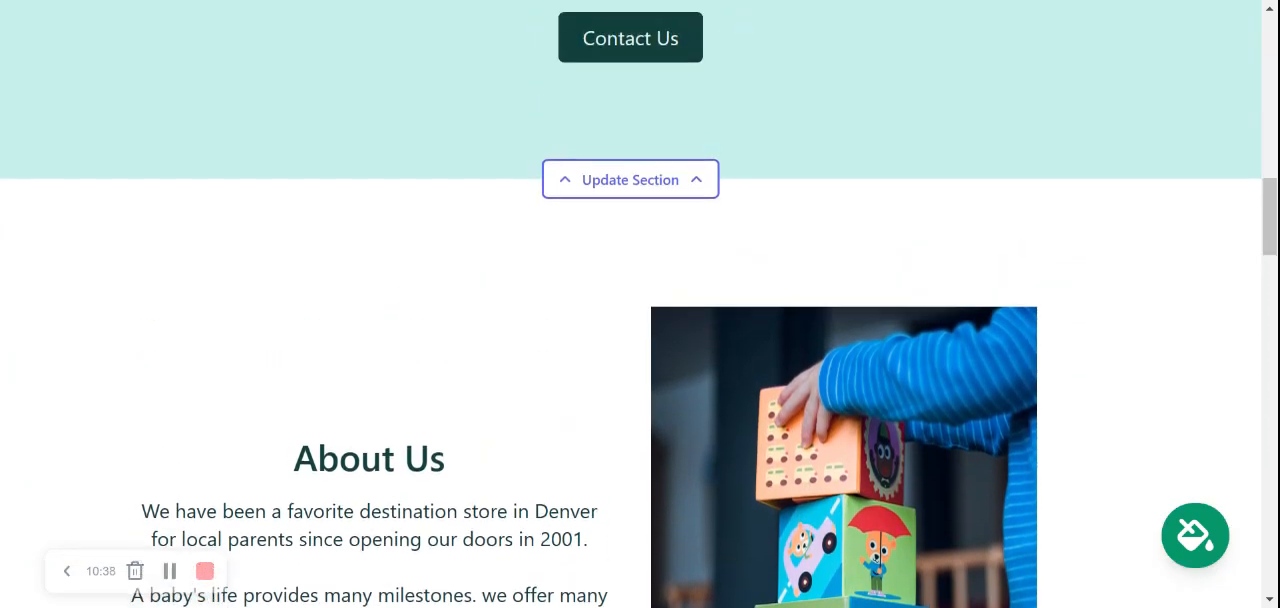
{"action": "scroll", "coordinate": [640, 304], "scroll_direction": "up", "scroll_amount": 1}
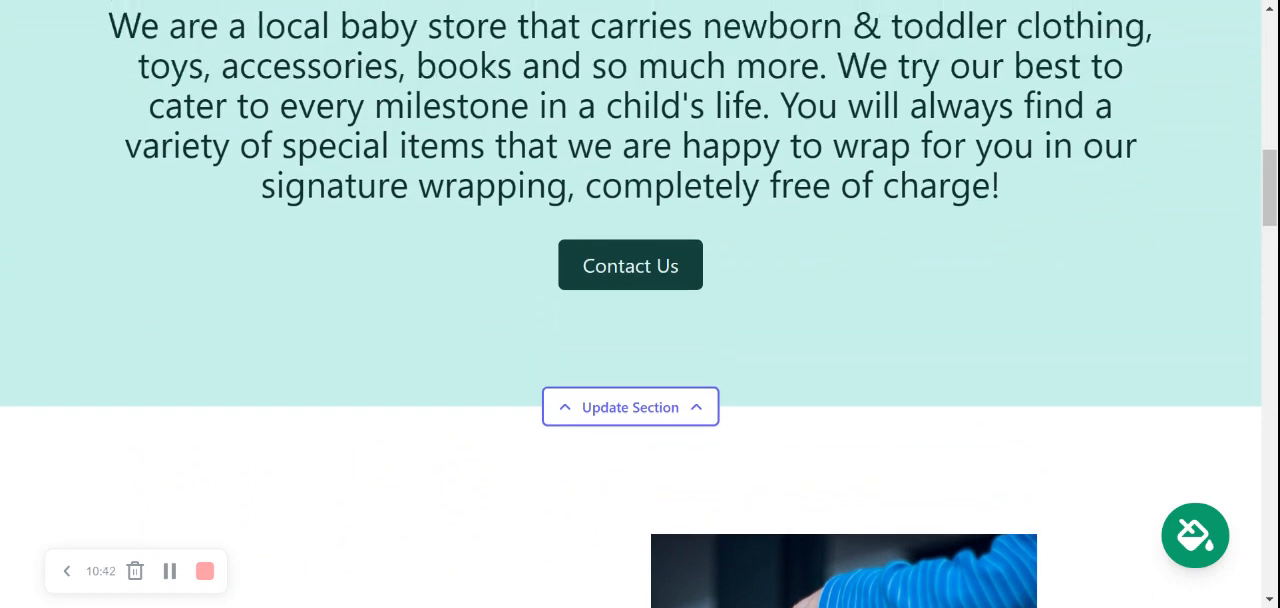
{"action": "scroll", "coordinate": [640, 304], "scroll_direction": "up", "scroll_amount": 3}
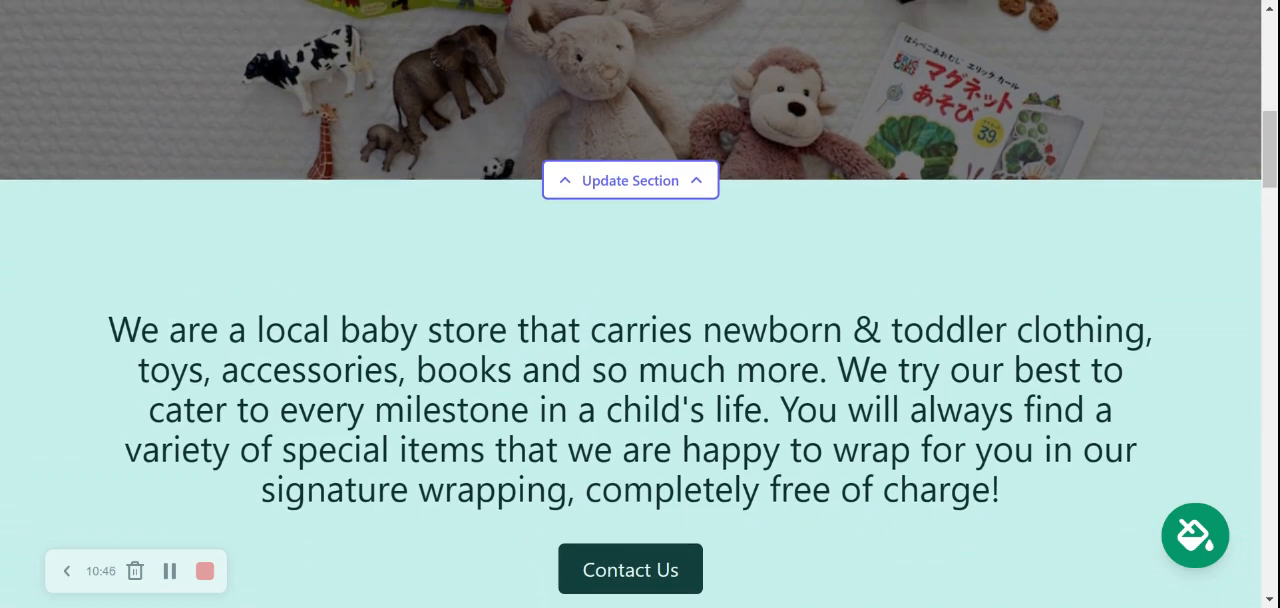
{"action": "scroll", "coordinate": [640, 304], "scroll_direction": "up", "scroll_amount": 6}
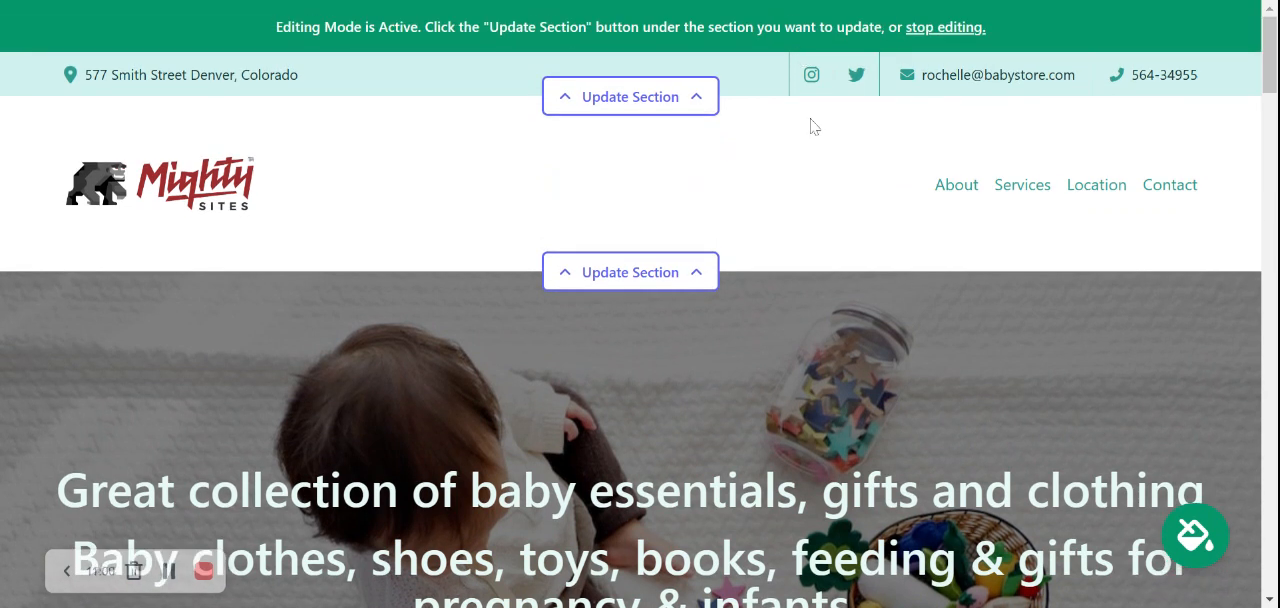
{"action": "left_click", "coordinate": [942, 28]}
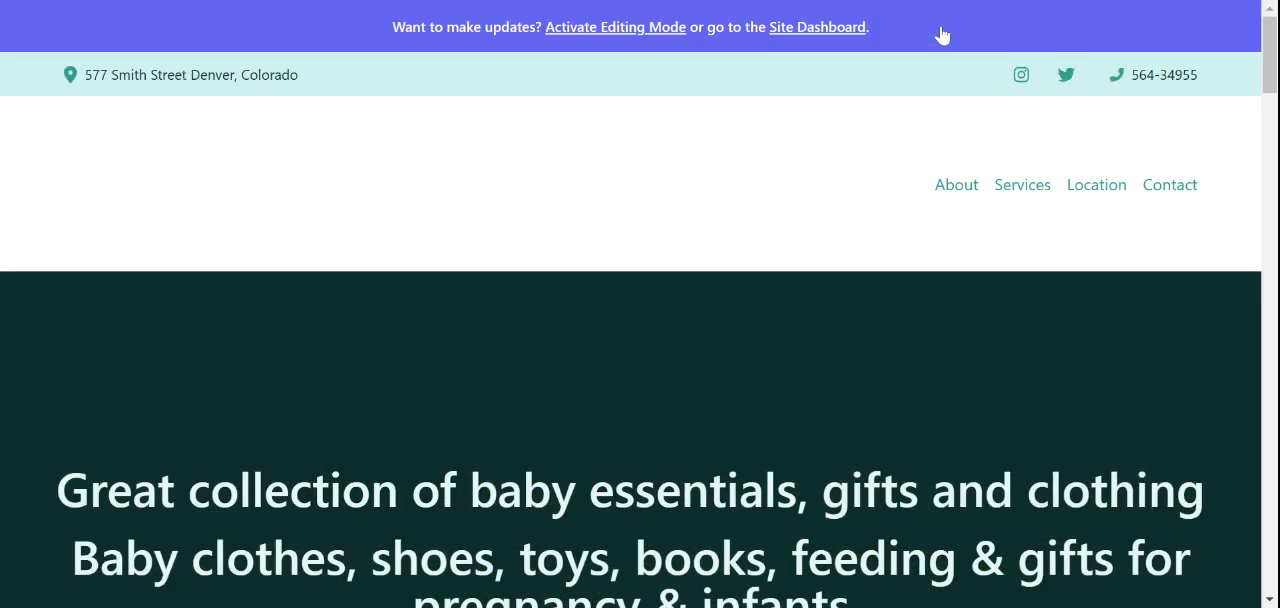
{"action": "left_click", "coordinate": [818, 28]}
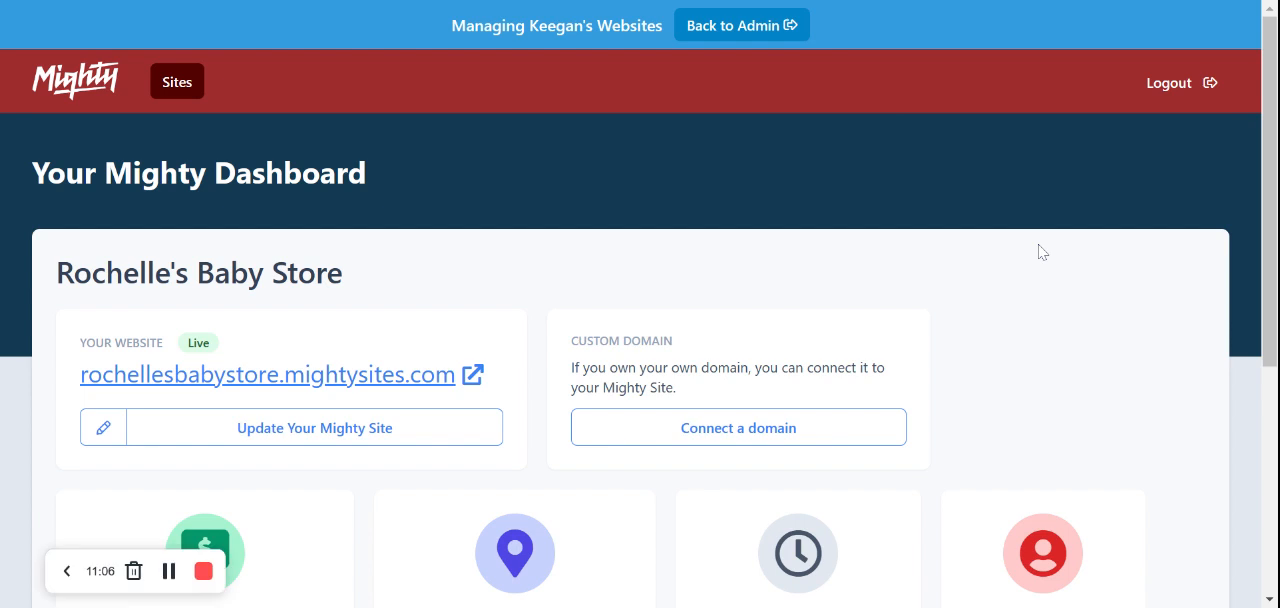